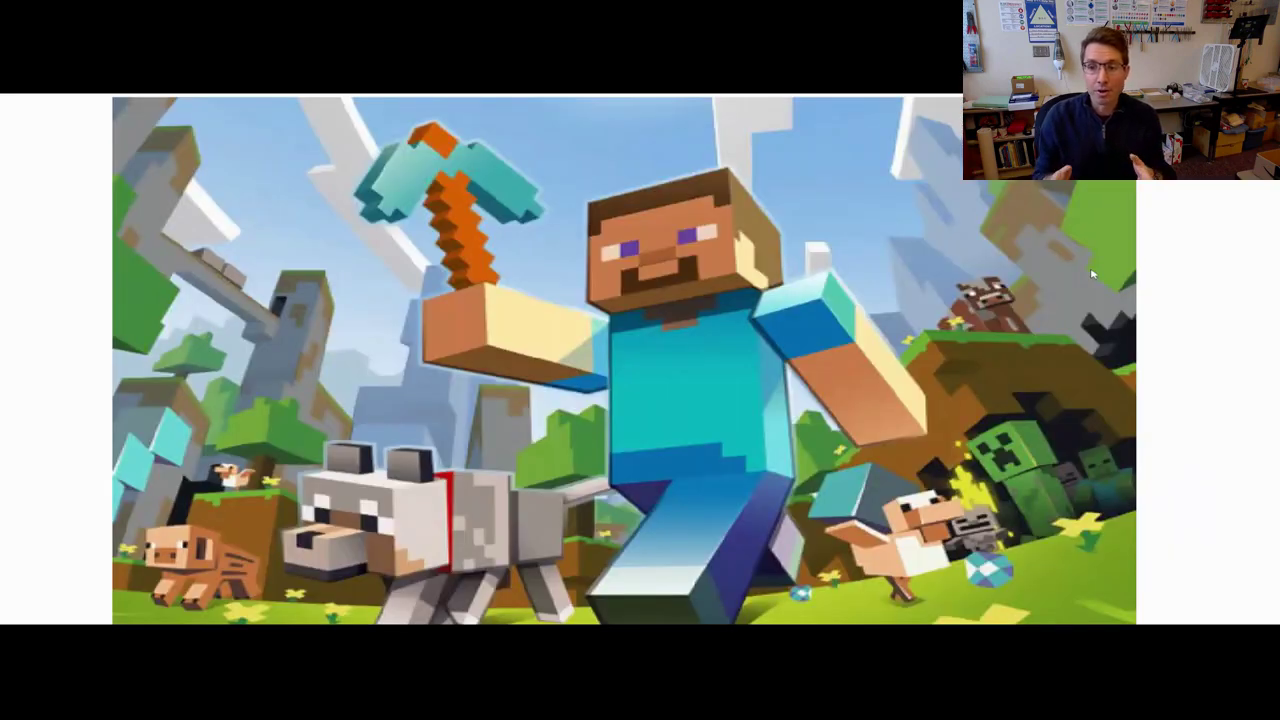
- Advance through the final Minecraft slides to the Thanks for Watching ending, then exit full-screen playback
{"action": "key", "text": "Right"}
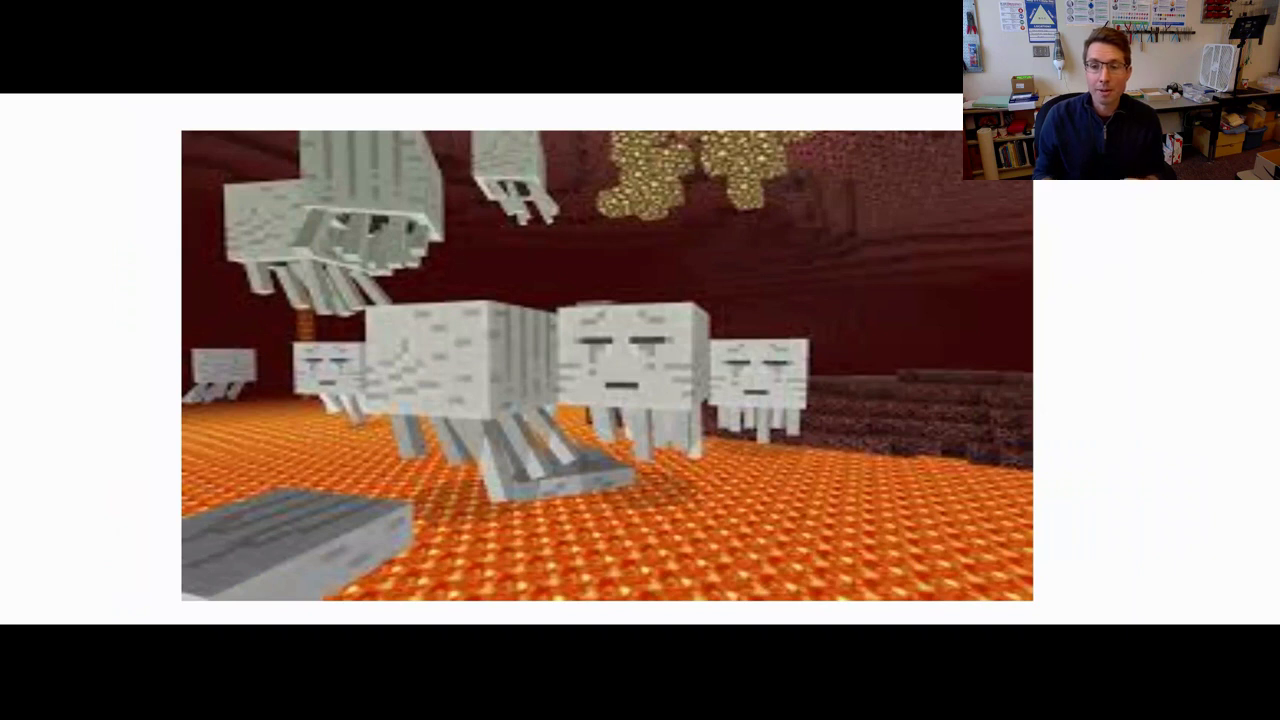
{"action": "key", "text": "Right"}
{"action": "key", "text": "Right"}
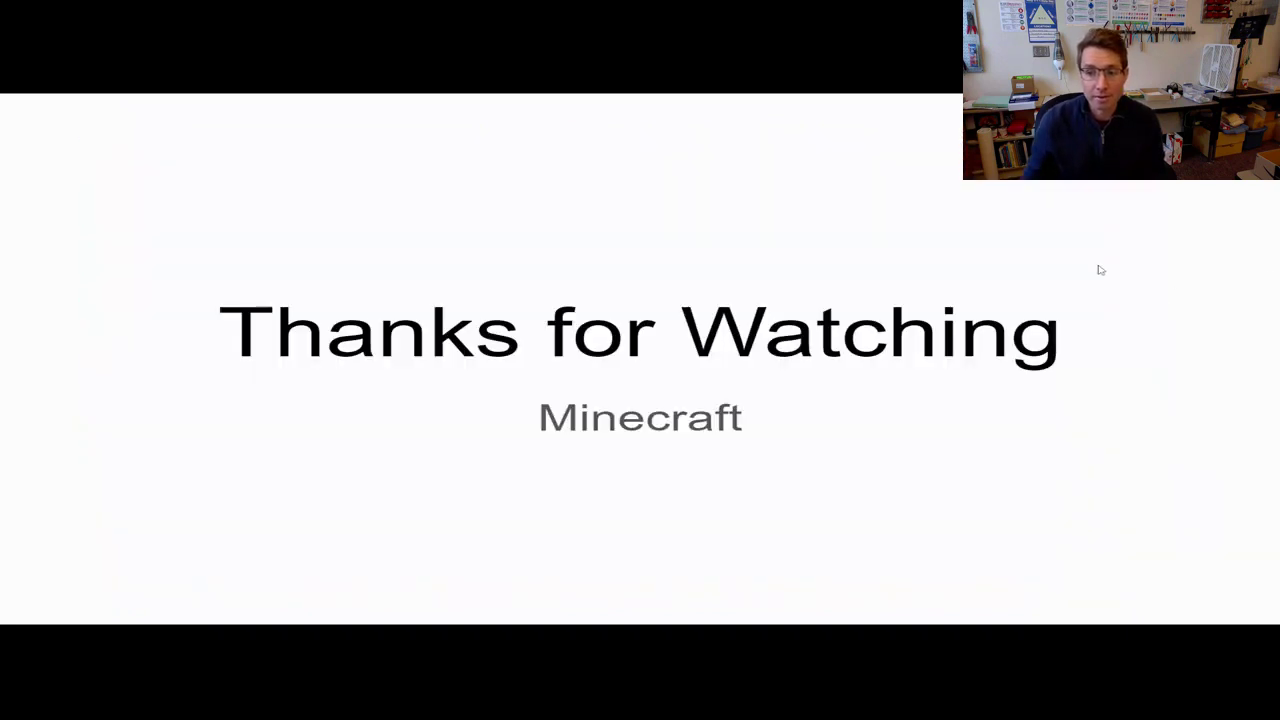
{"action": "key", "text": "Escape"}
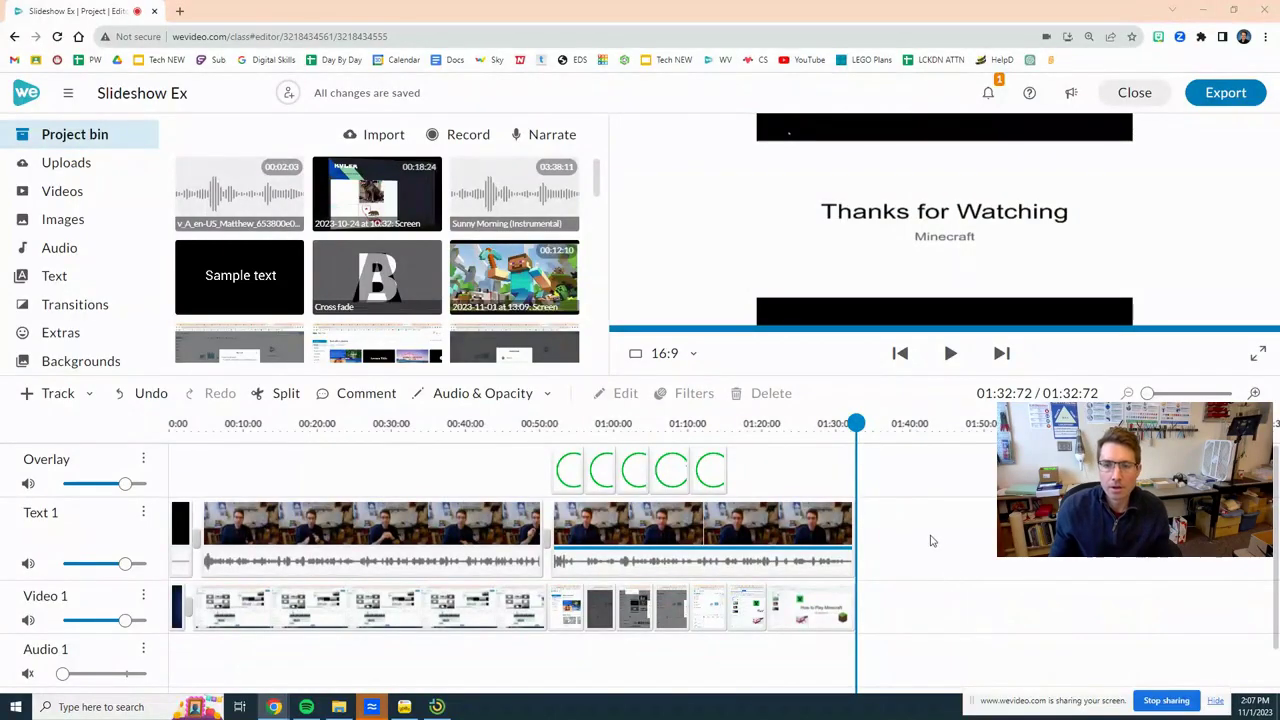
- Paste a copy of the final Video 1 clip at about 1:40
{"action": "left_click", "coordinate": [810, 615]}
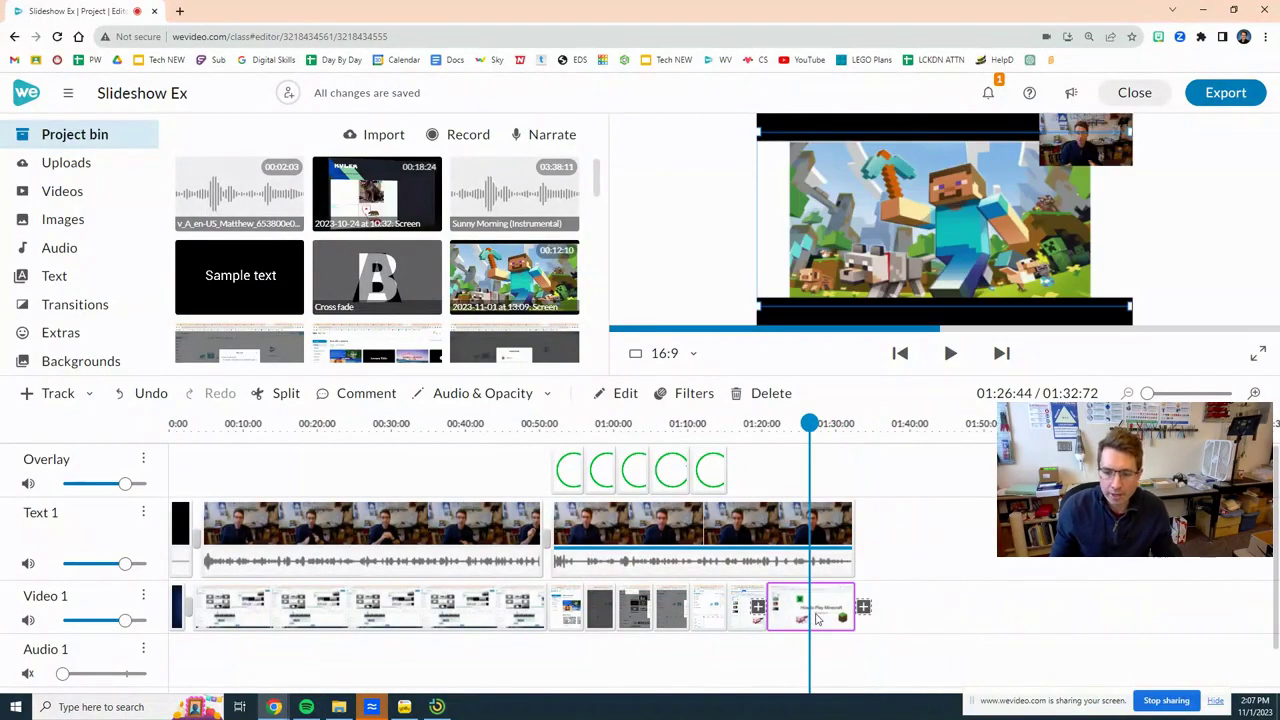
{"action": "left_click", "coordinate": [906, 519]}
{"action": "left_click", "coordinate": [914, 430]}
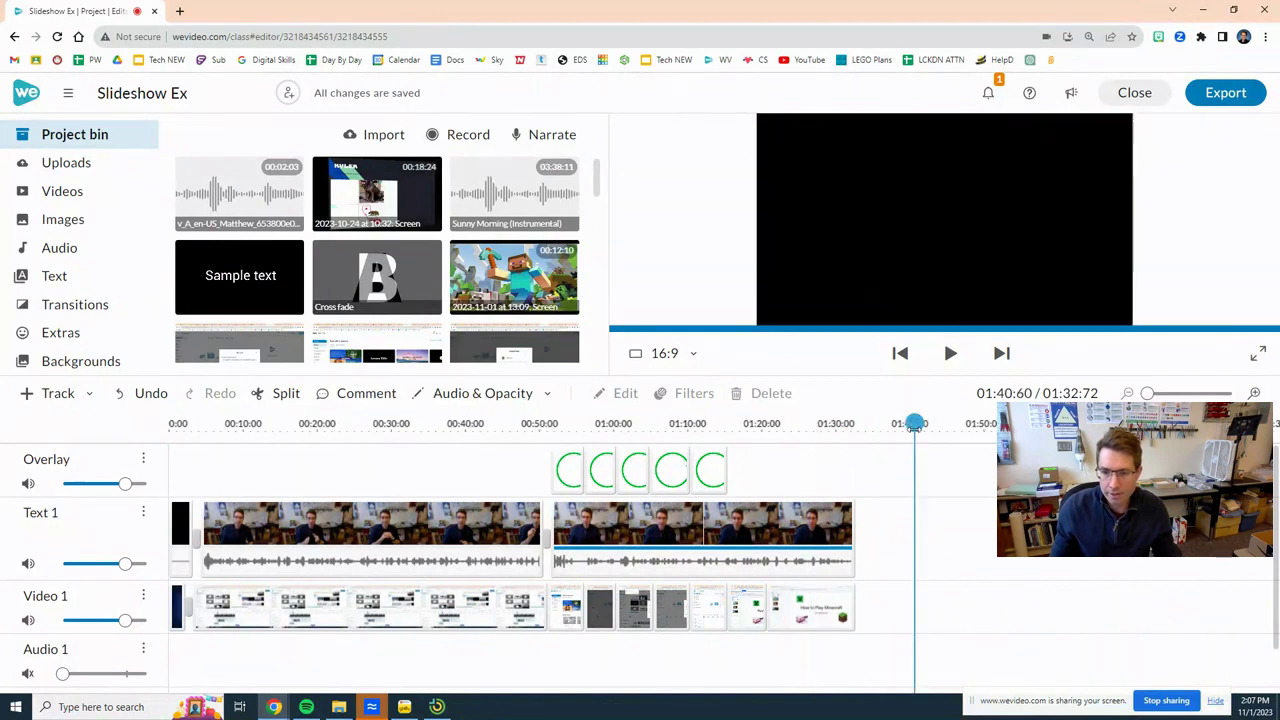
{"action": "key", "text": "ctrl+v"}
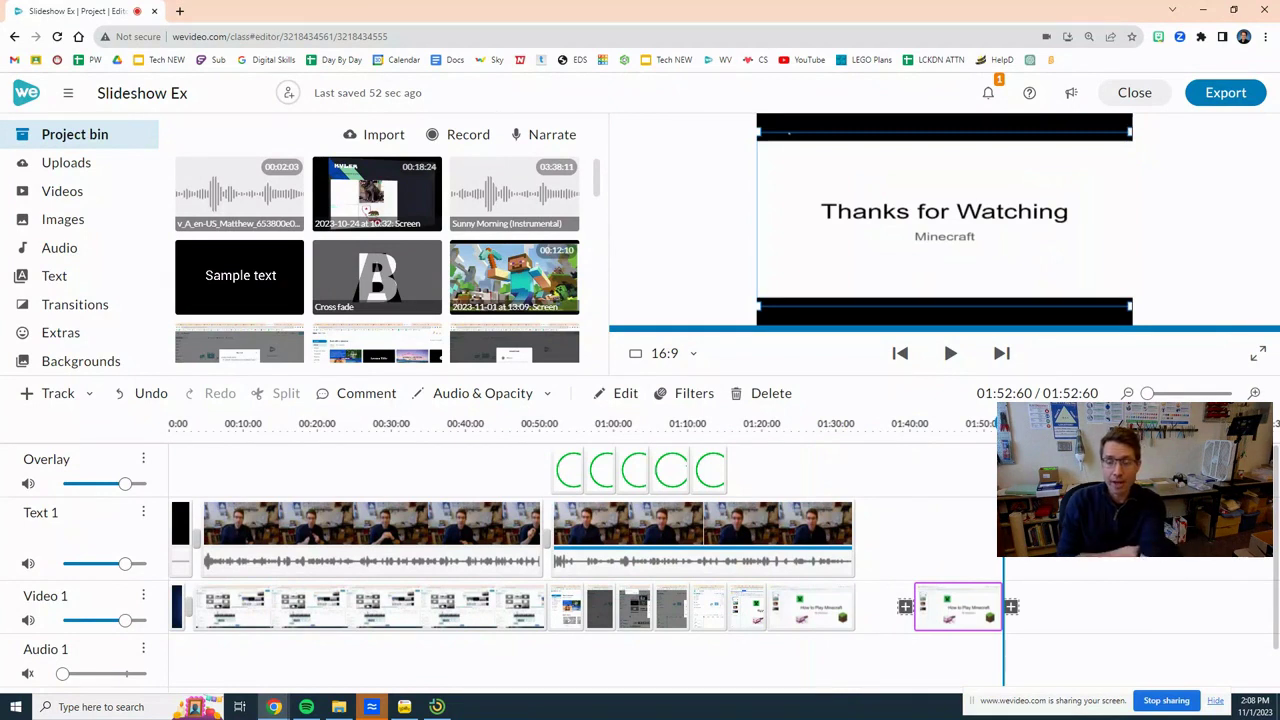
- Play back the pasted clip and pause on its title slide
{"action": "left_click_drag", "start_coordinate": [1004, 423], "coordinate": [918, 438]}
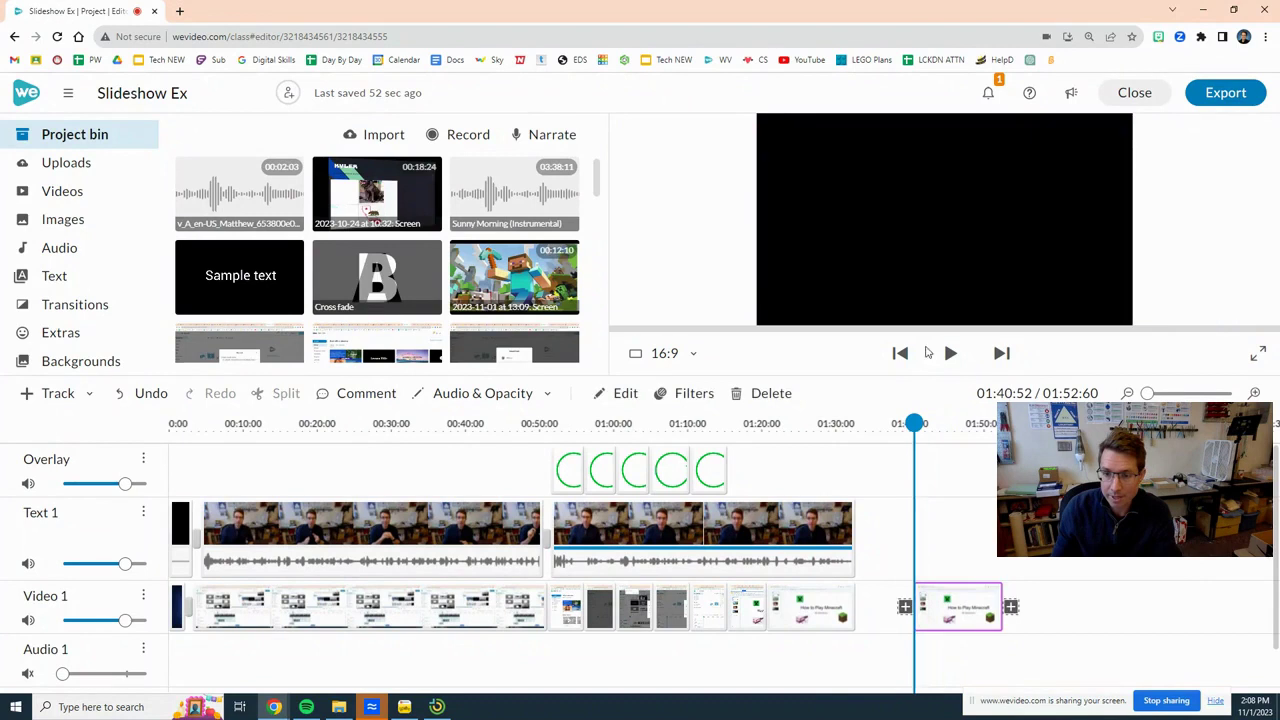
{"action": "left_click", "coordinate": [950, 353]}
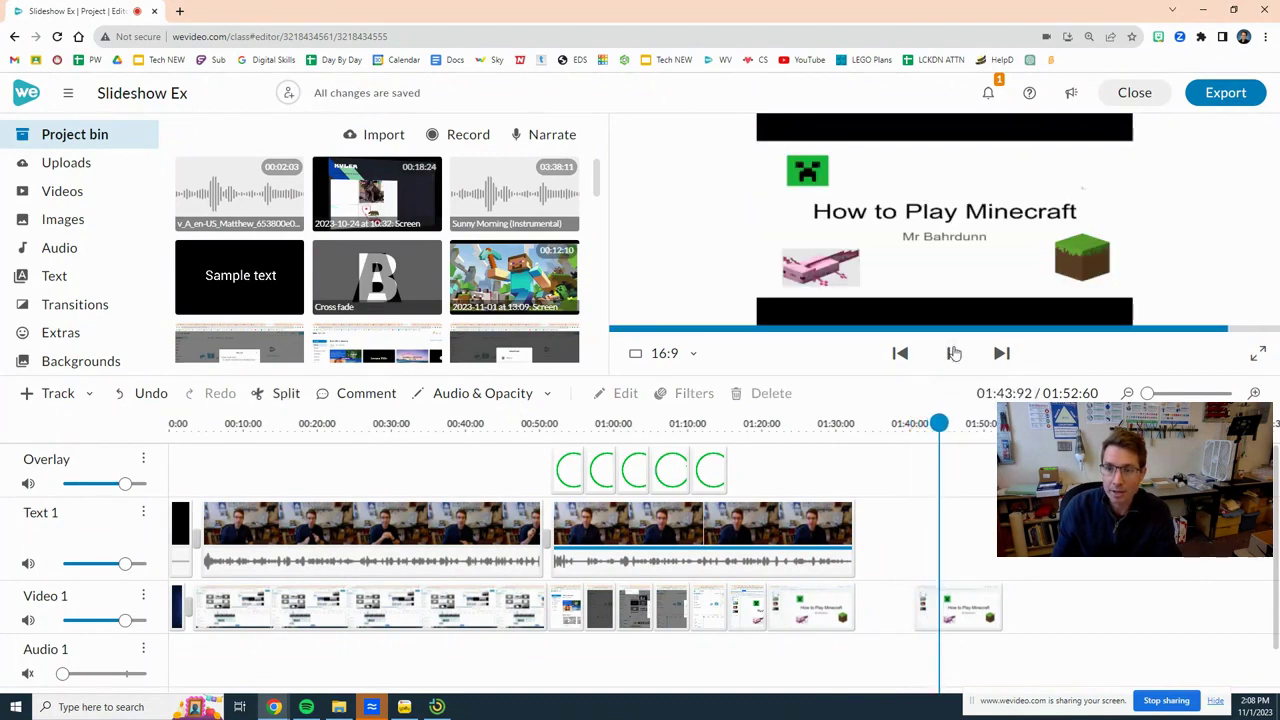
{"action": "left_click", "coordinate": [940, 209]}
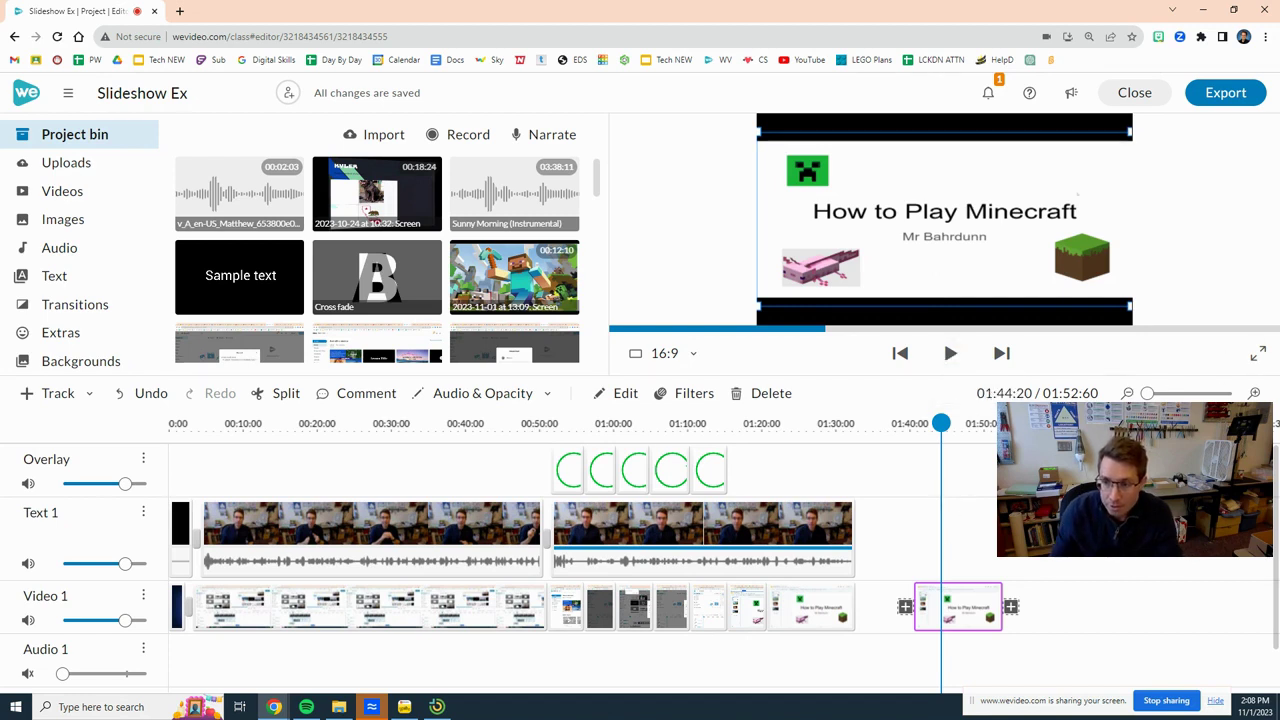
- Zoom in and set the playhead to 1:43:36, where the How to Play Minecraft title appears
{"action": "mouse_move", "coordinate": [1151, 393]}
{"action": "left_click_drag", "start_coordinate": [1148, 393], "coordinate": [1152, 394]}
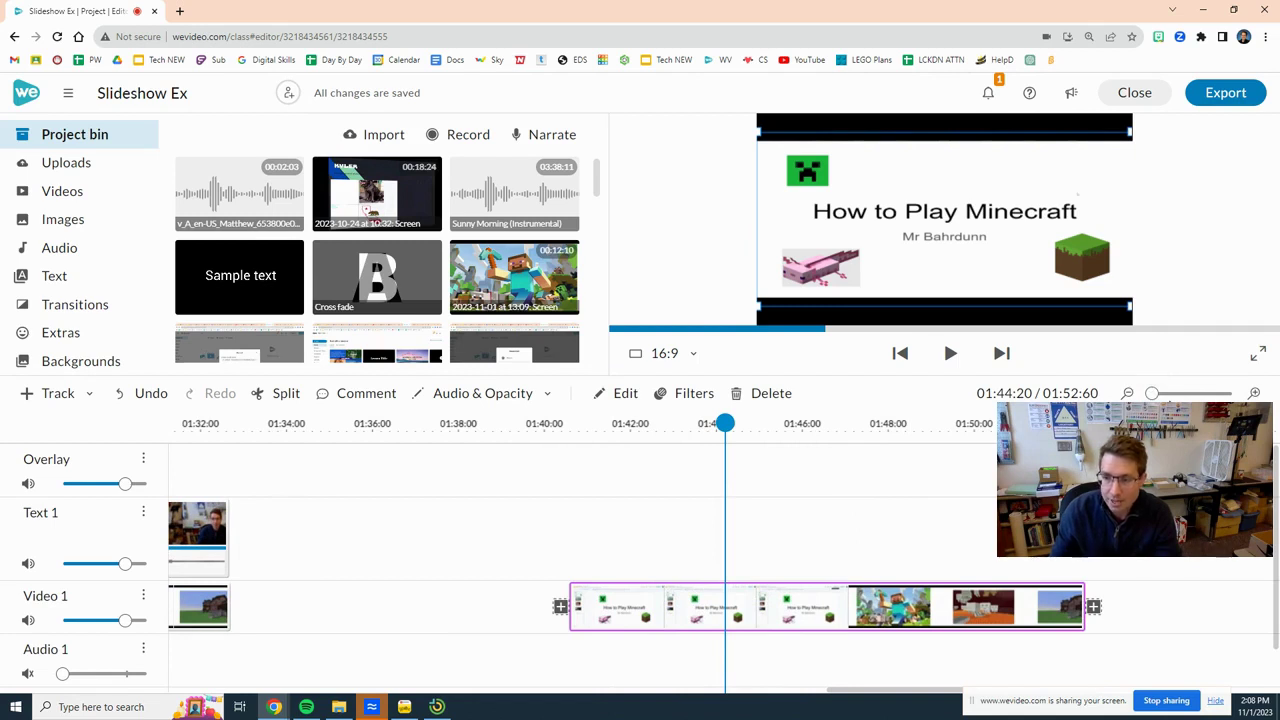
{"action": "left_click_drag", "start_coordinate": [740, 430], "coordinate": [586, 446]}
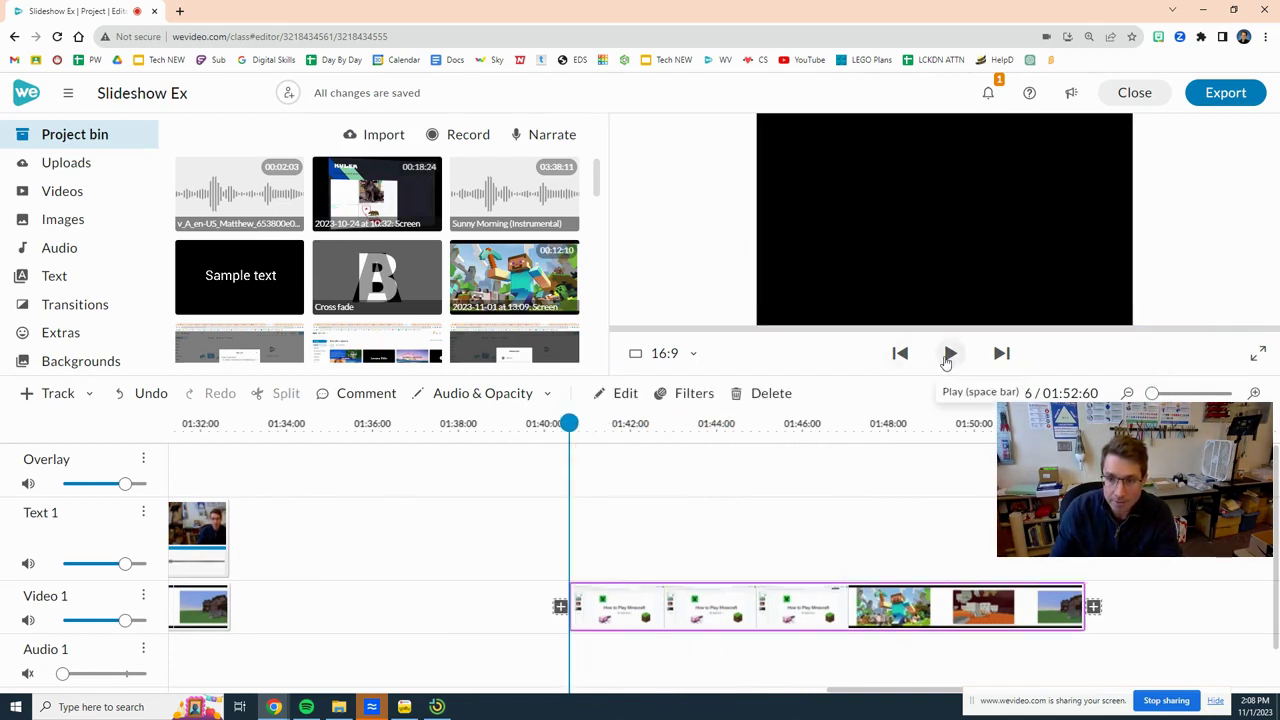
{"action": "left_click", "coordinate": [948, 357]}
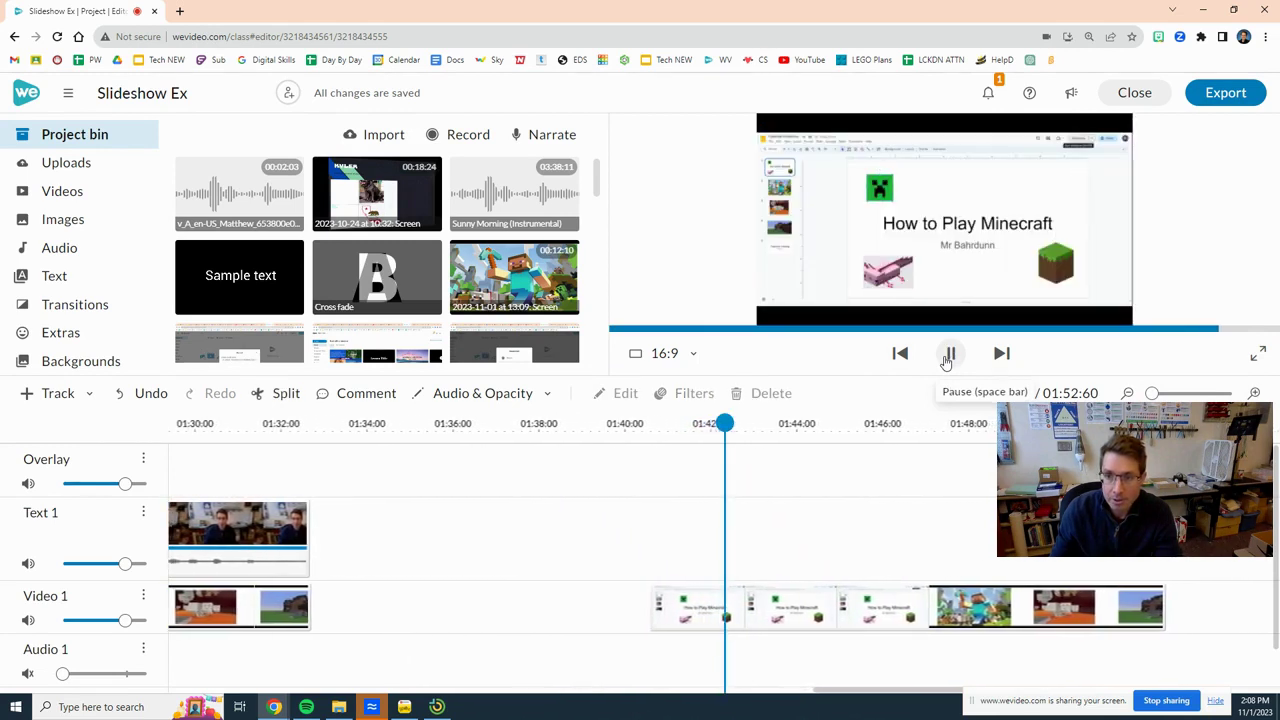
{"action": "left_click", "coordinate": [948, 357]}
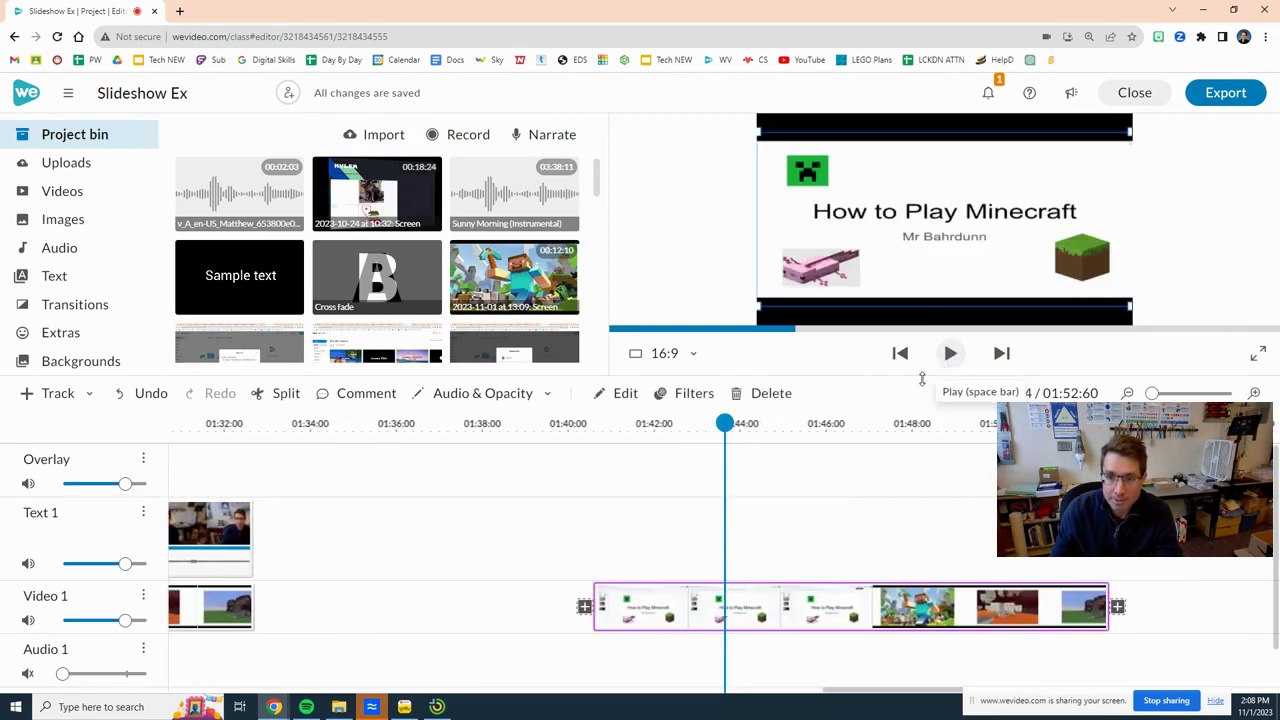
{"action": "left_click_drag", "start_coordinate": [724, 423], "coordinate": [708, 423]}
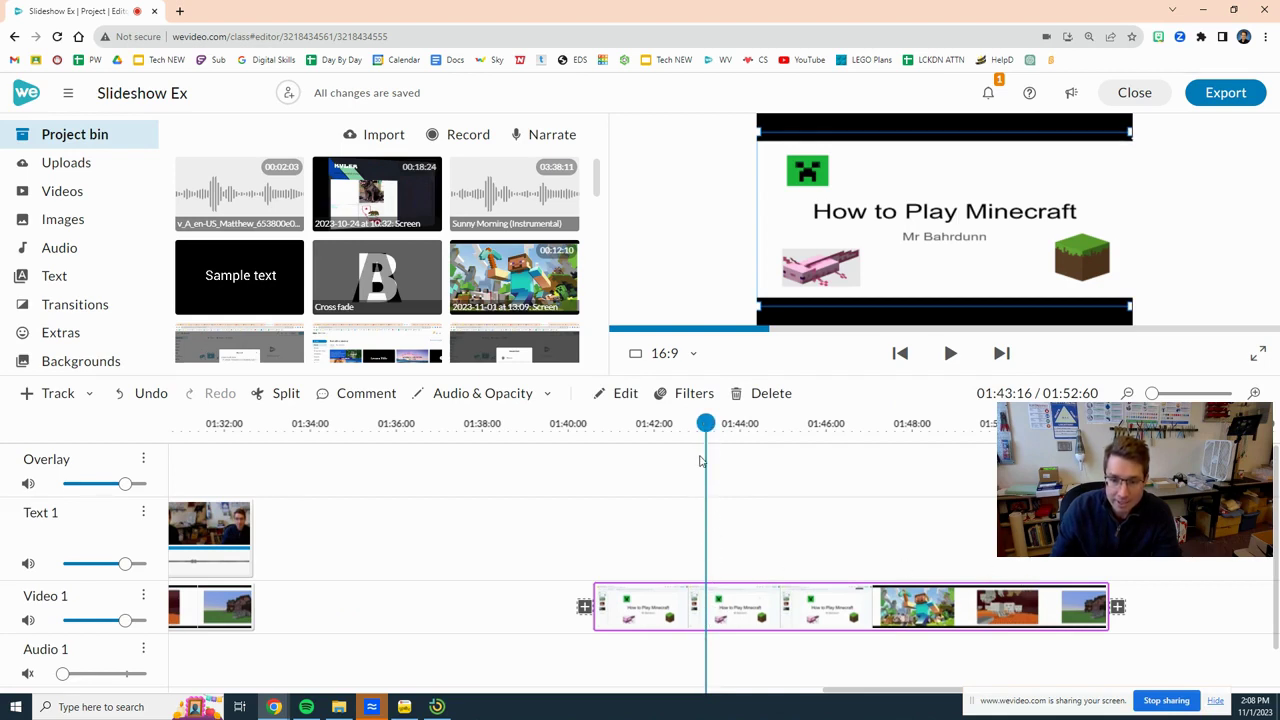
- Split the pasted clip at 1:43:36 and delete its opening piece
{"action": "left_click", "coordinate": [288, 396]}
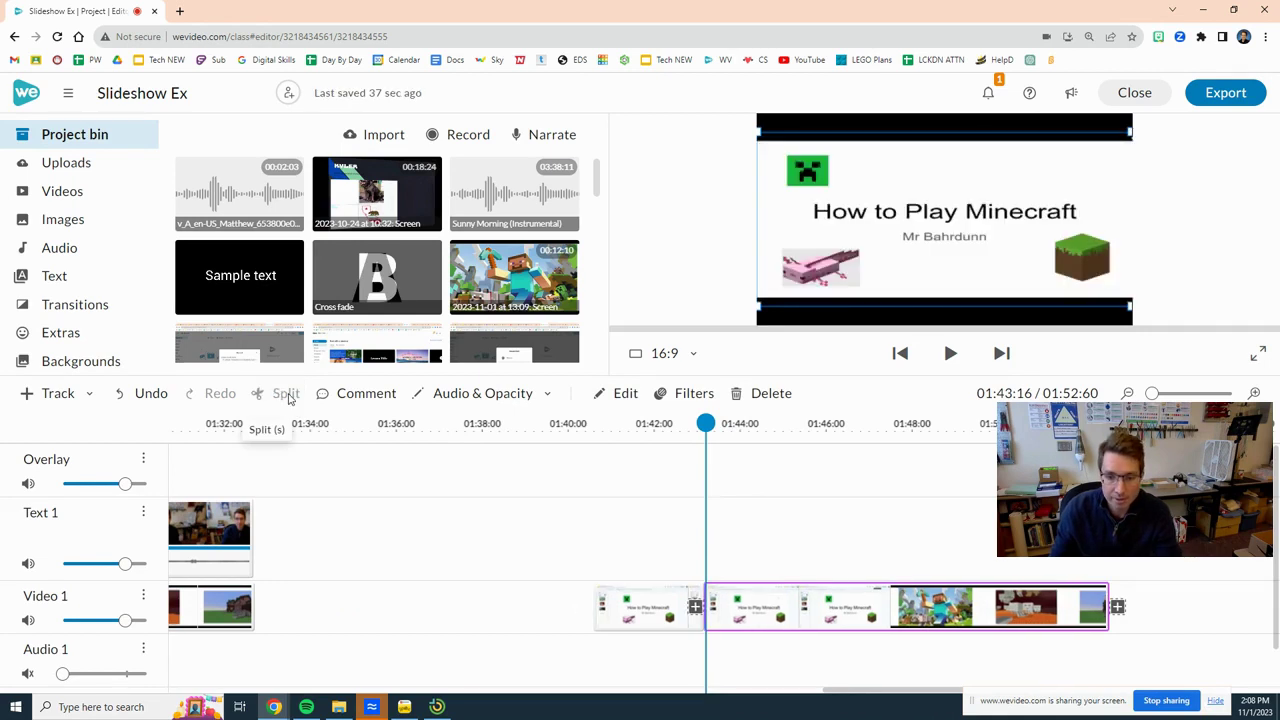
{"action": "left_click", "coordinate": [632, 607]}
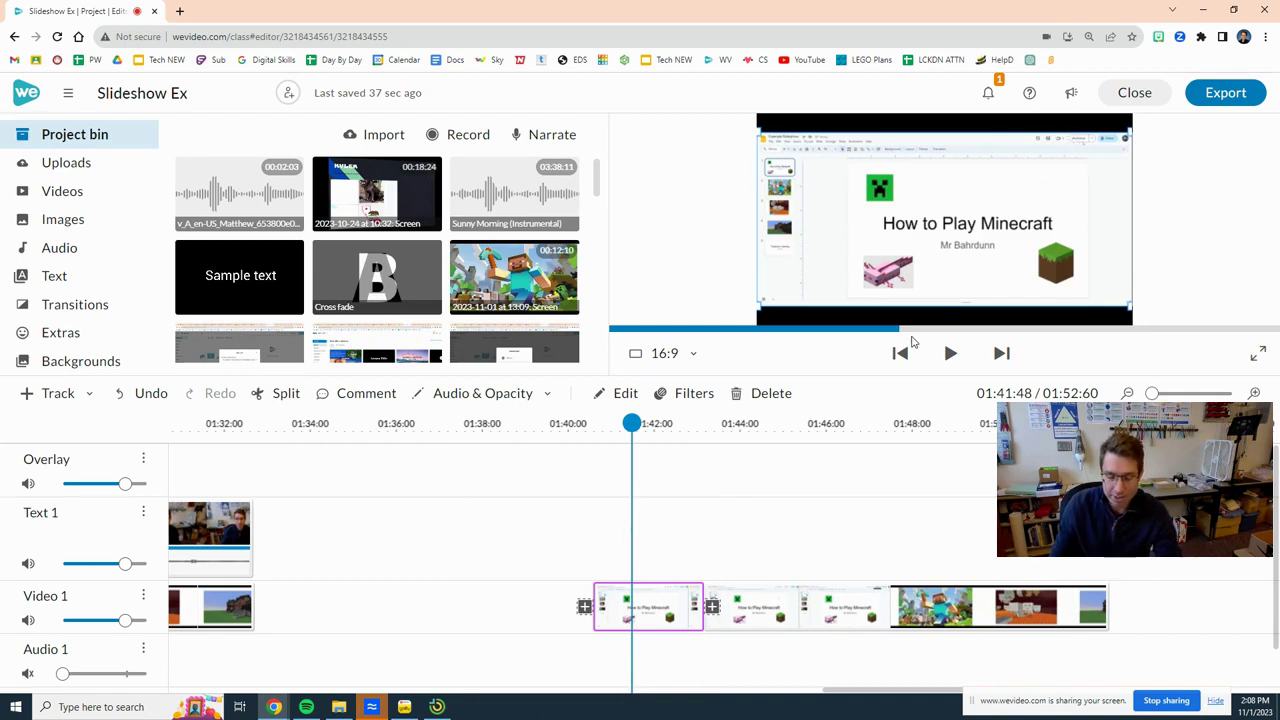
{"action": "key", "text": "Delete"}
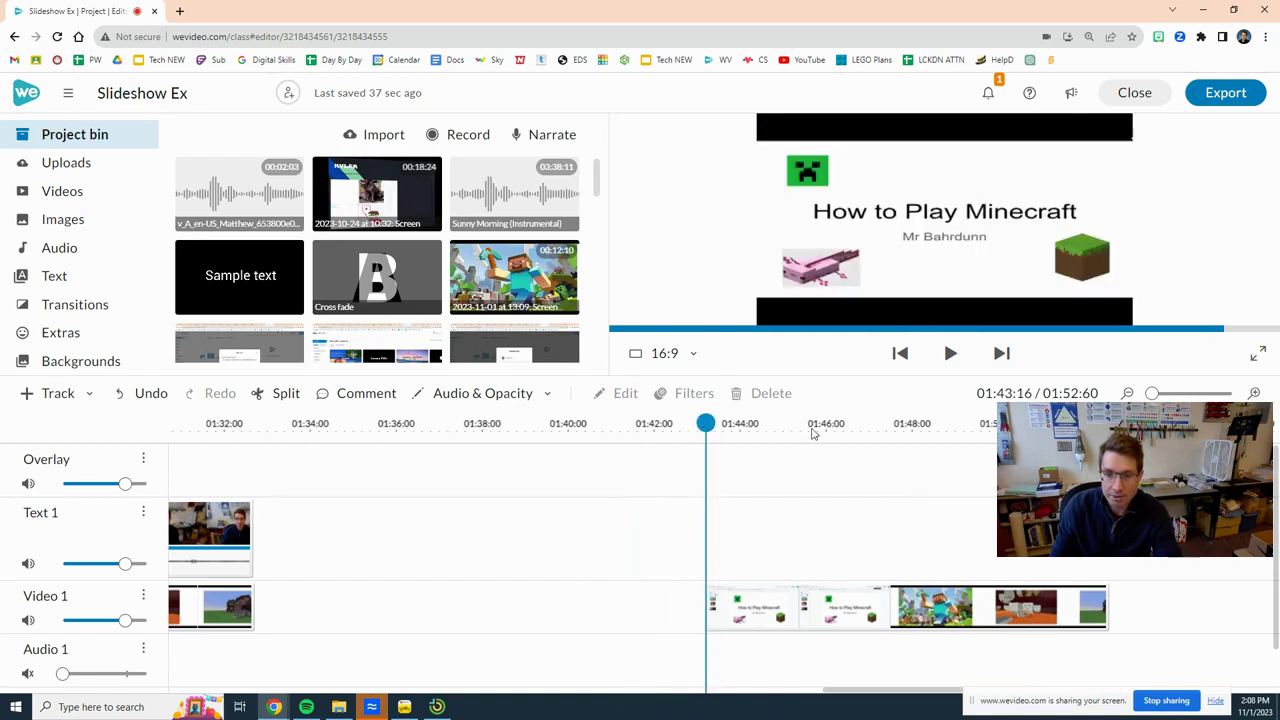
- Split the pasted clip at 1:51:44 and delete the short final piece
{"action": "left_click", "coordinate": [949, 363]}
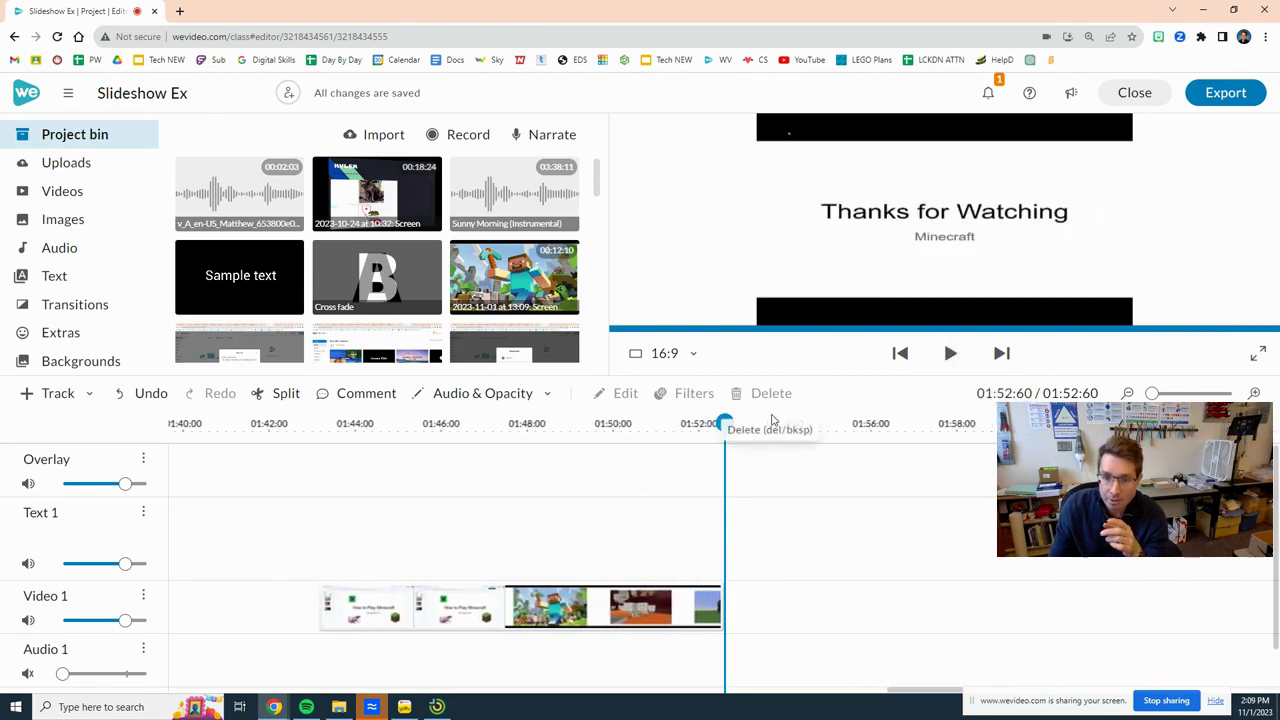
{"action": "left_click_drag", "start_coordinate": [725, 423], "coordinate": [684, 421]}
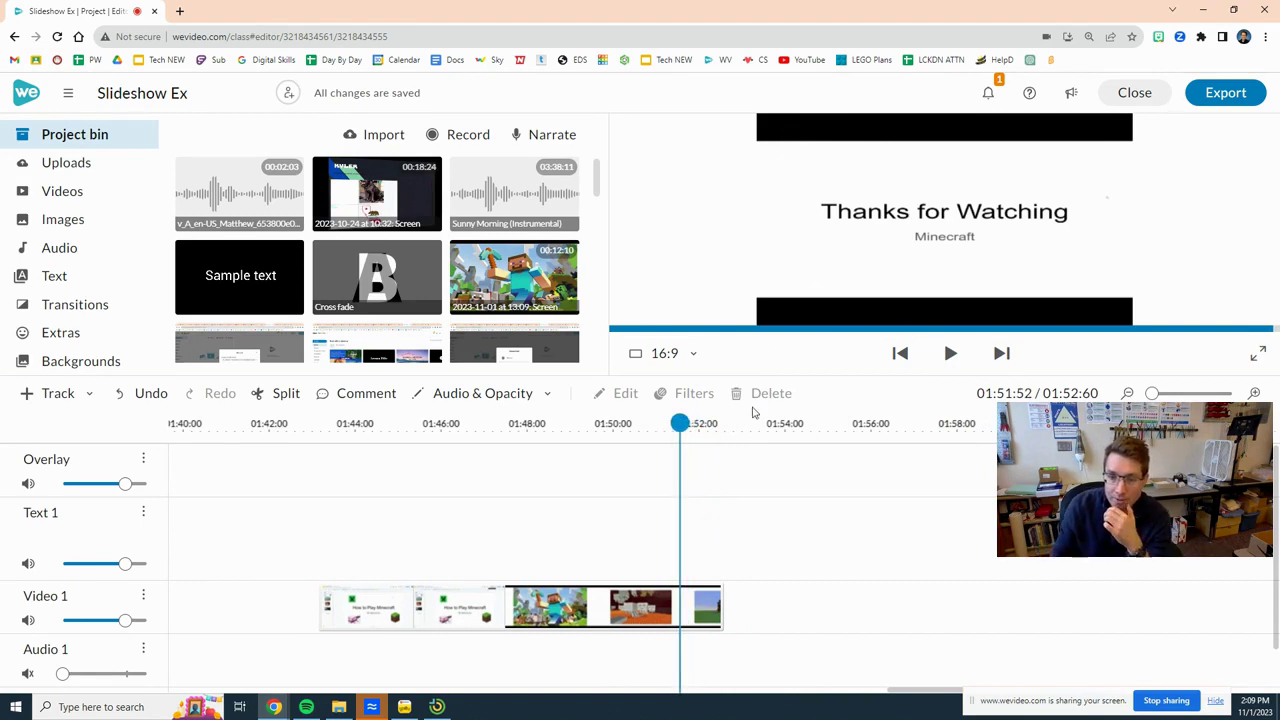
{"action": "mouse_move", "coordinate": [680, 423]}
{"action": "left_mouse_down"}
{"action": "mouse_move", "coordinate": [664, 424]}
{"action": "mouse_move", "coordinate": [687, 423]}
{"action": "left_mouse_up"}
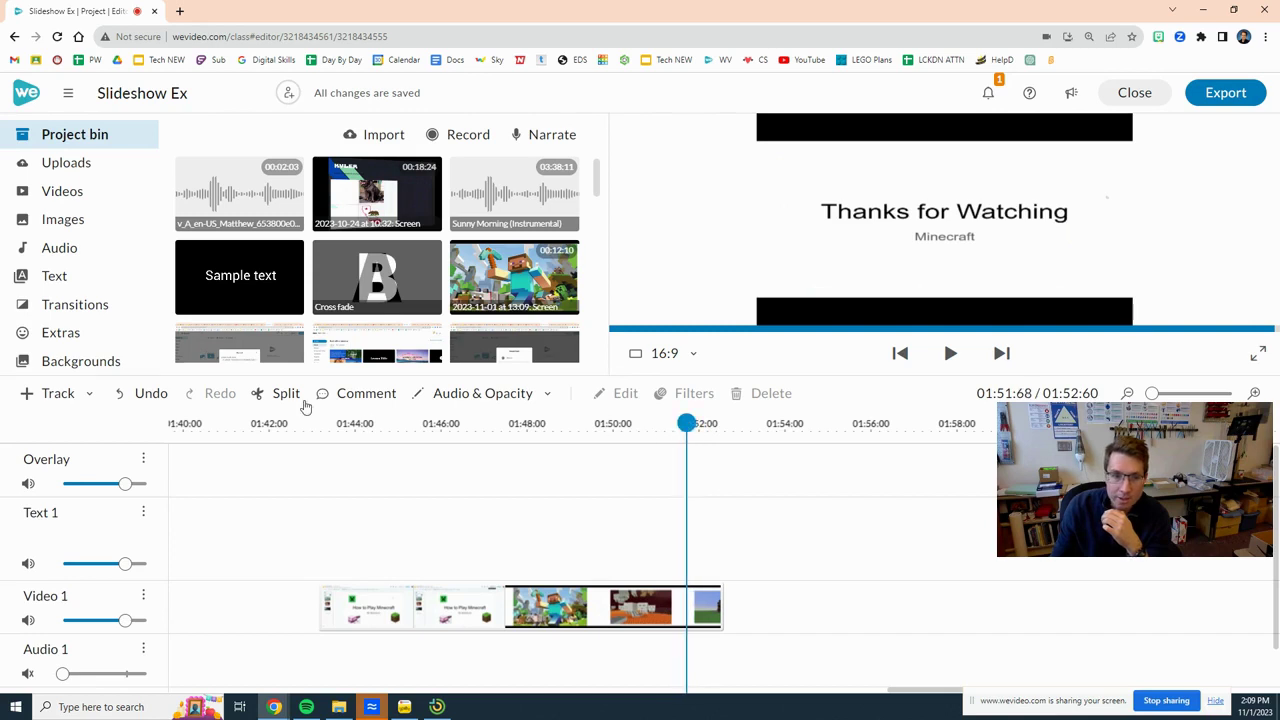
{"action": "left_click", "coordinate": [285, 393]}
{"action": "key", "text": "Delete"}
{"action": "left_click", "coordinate": [585, 612]}
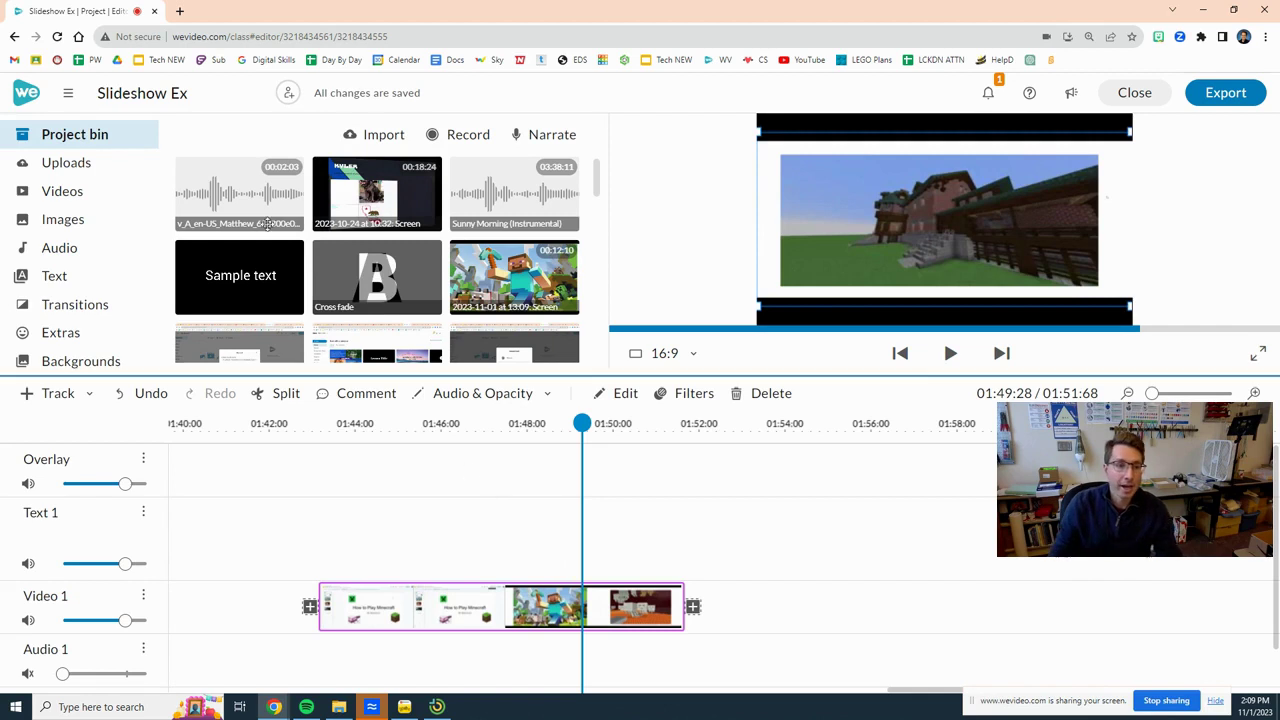
- Browse the title, caption and multi-line text styles, then preview the Sample text title
{"action": "left_click", "coordinate": [62, 280]}
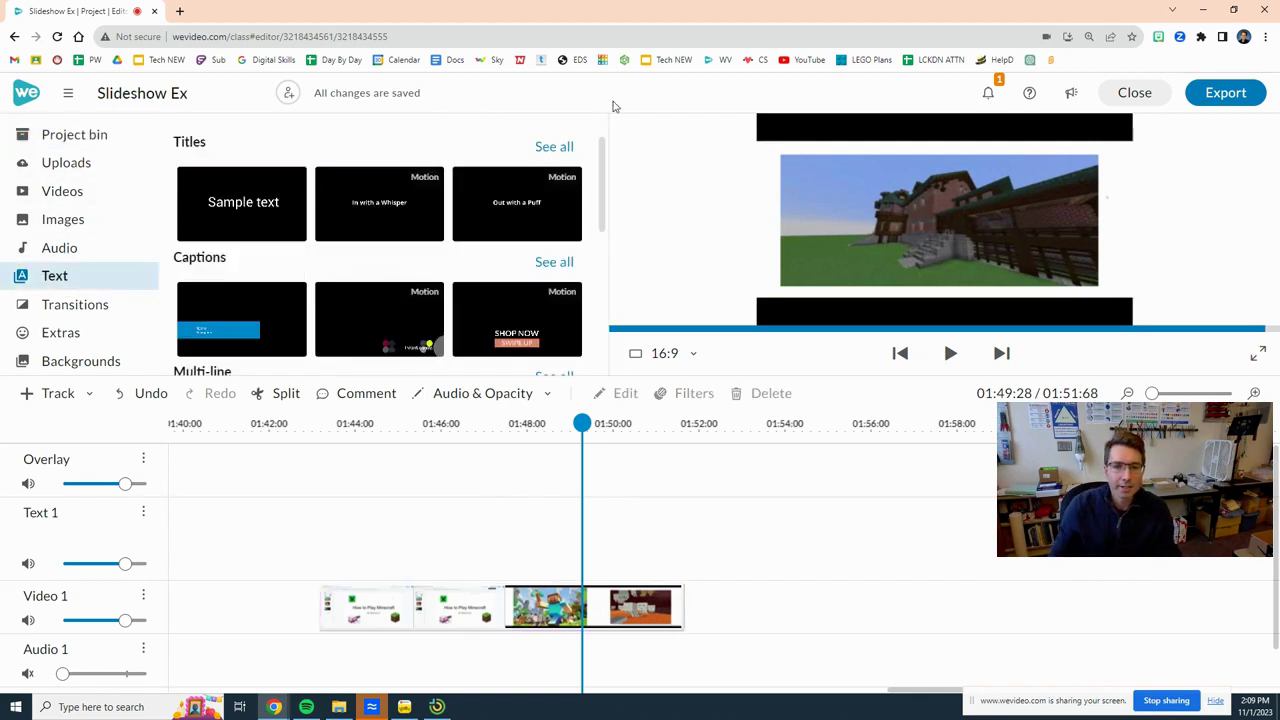
{"action": "key", "text": "ctrl+minus"}
{"action": "key", "text": "ctrl+minus"}
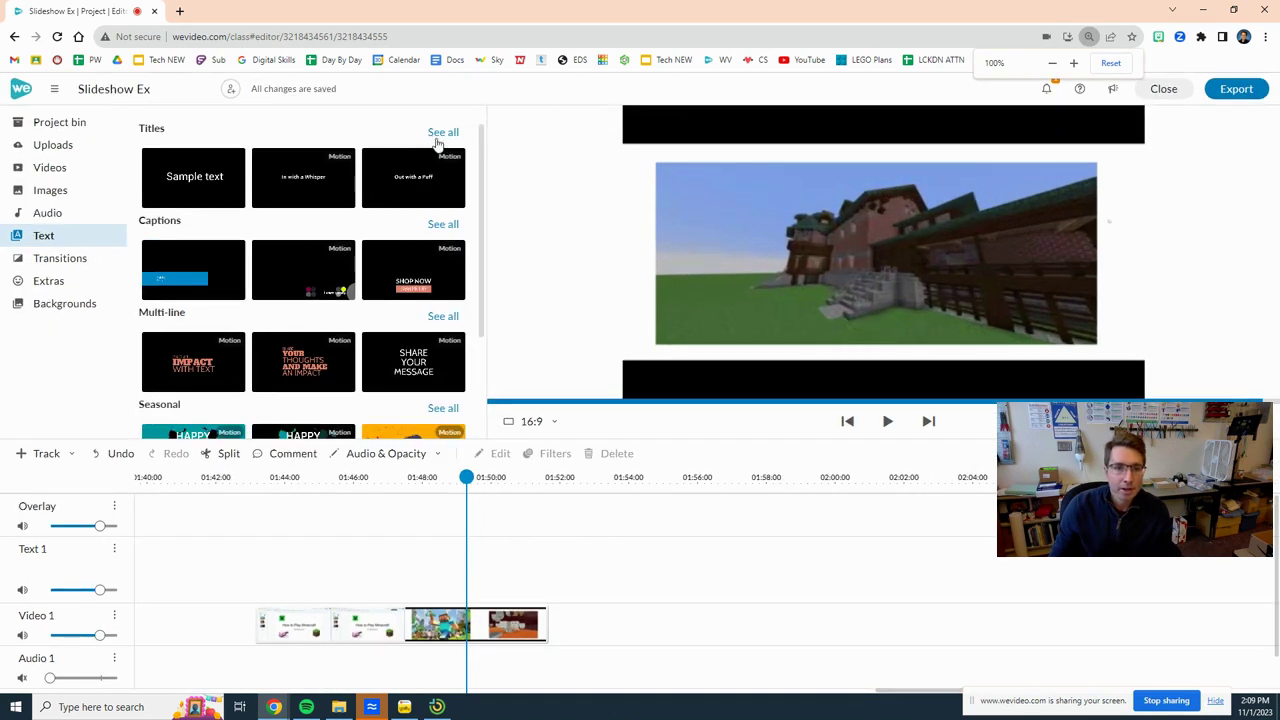
{"action": "left_click", "coordinate": [443, 133]}
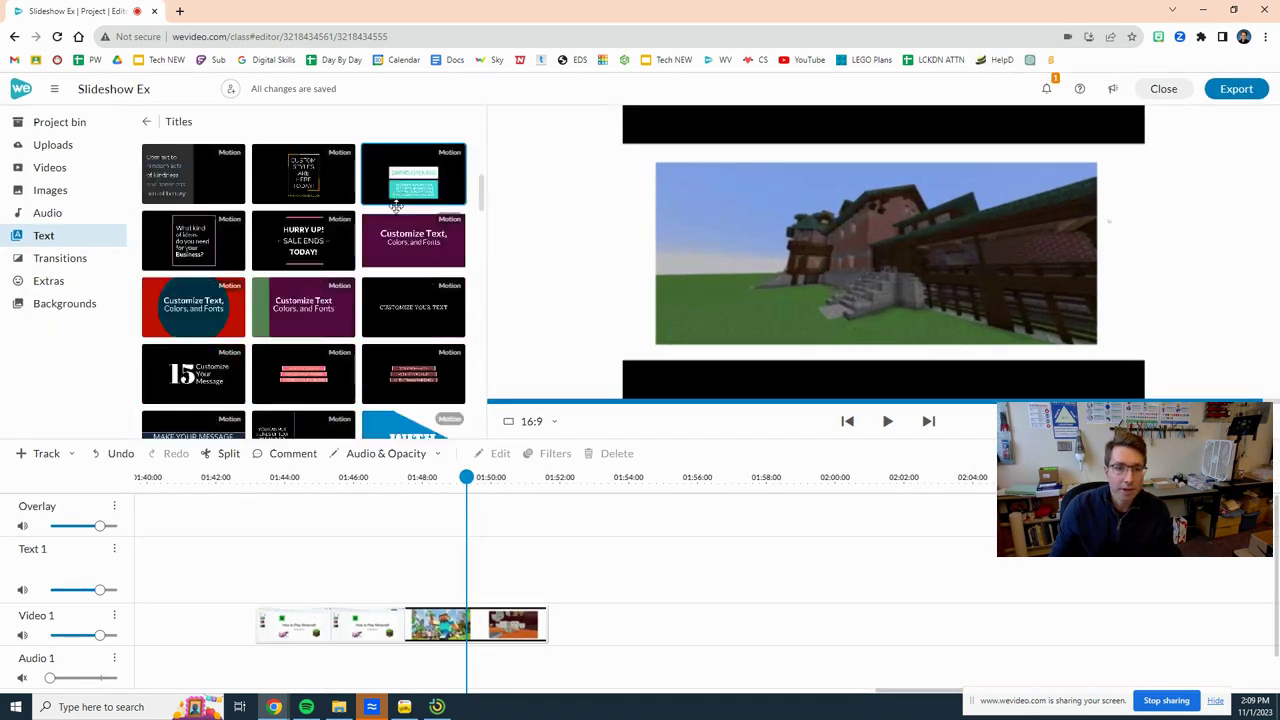
{"action": "left_click", "coordinate": [148, 124]}
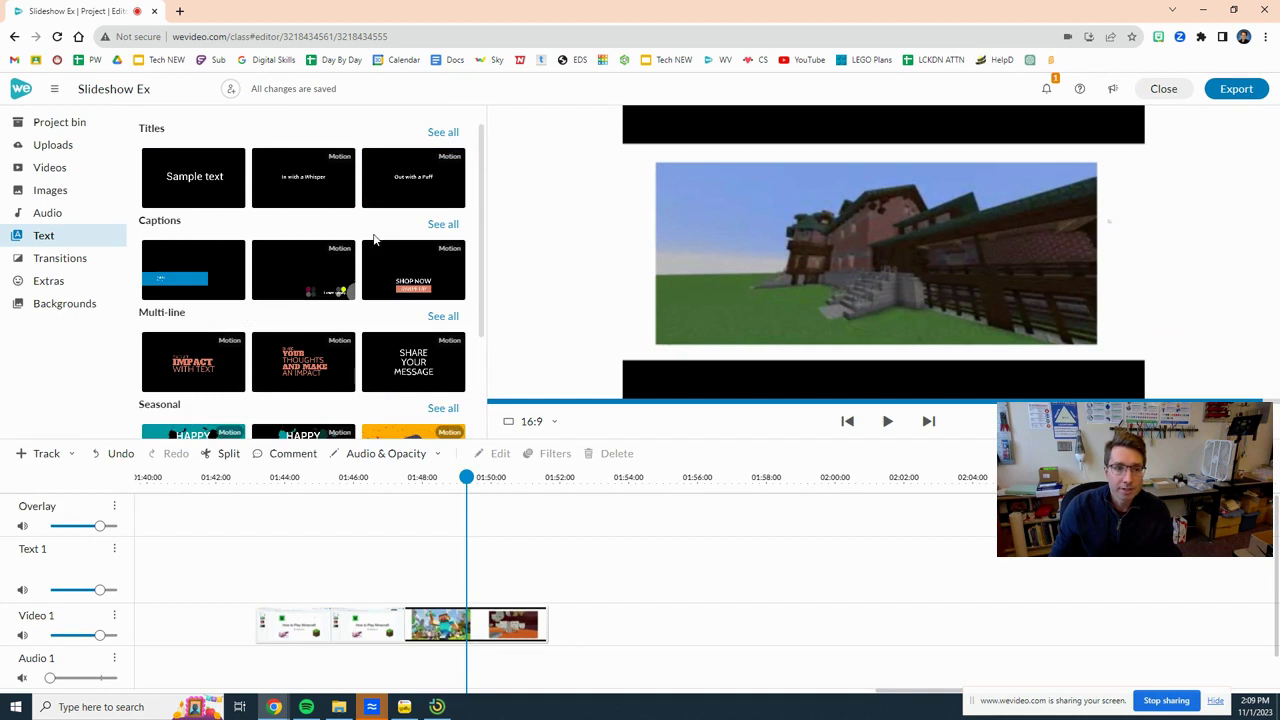
{"action": "left_click", "coordinate": [441, 224]}
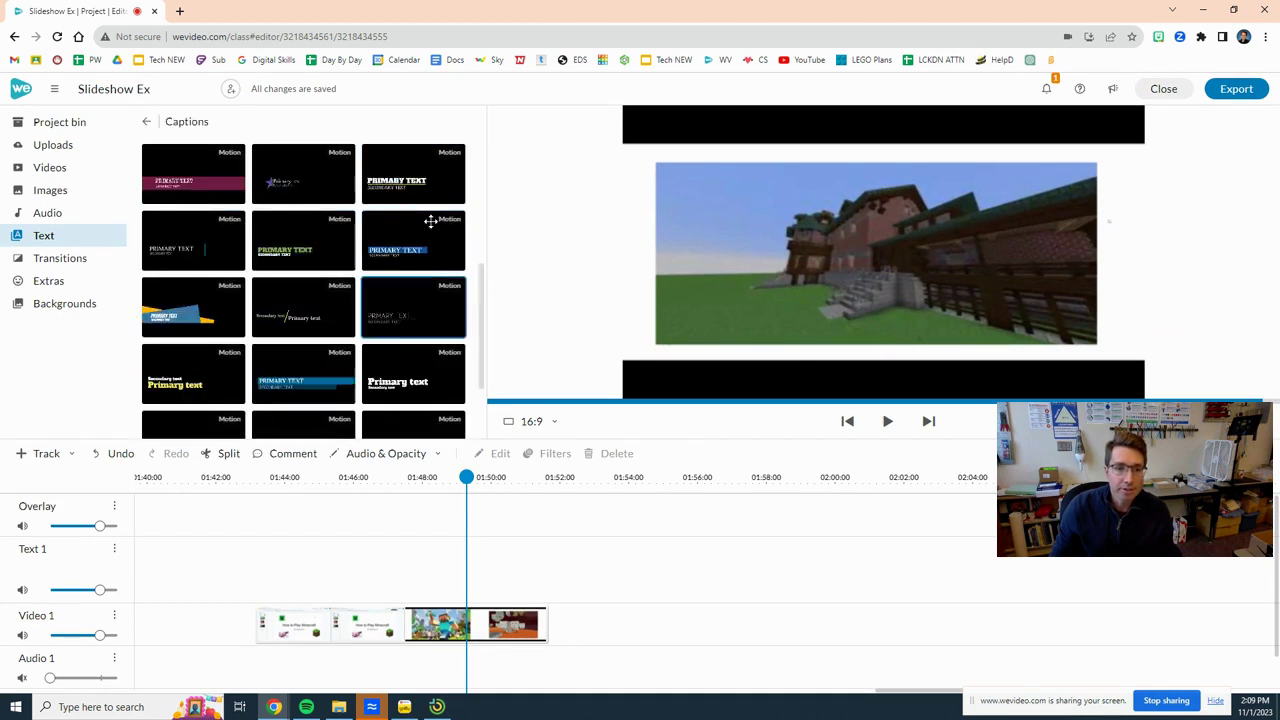
{"action": "left_click", "coordinate": [146, 123]}
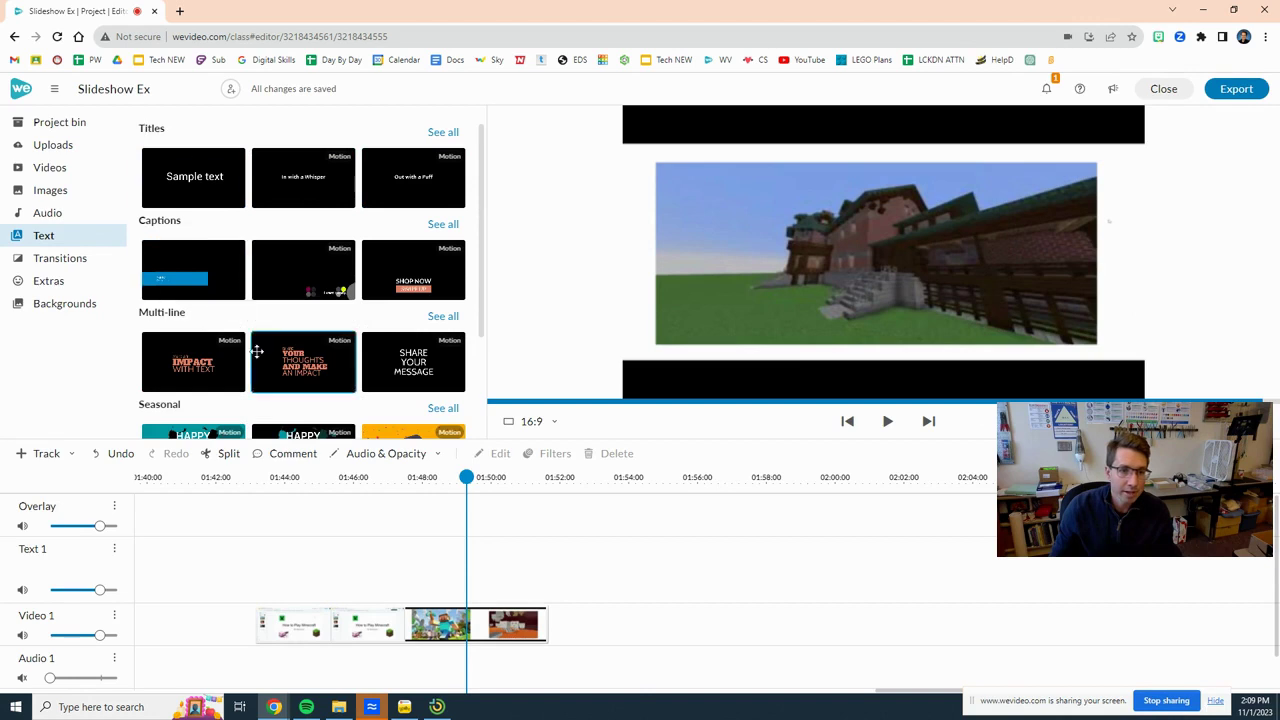
{"action": "left_click", "coordinate": [438, 318]}
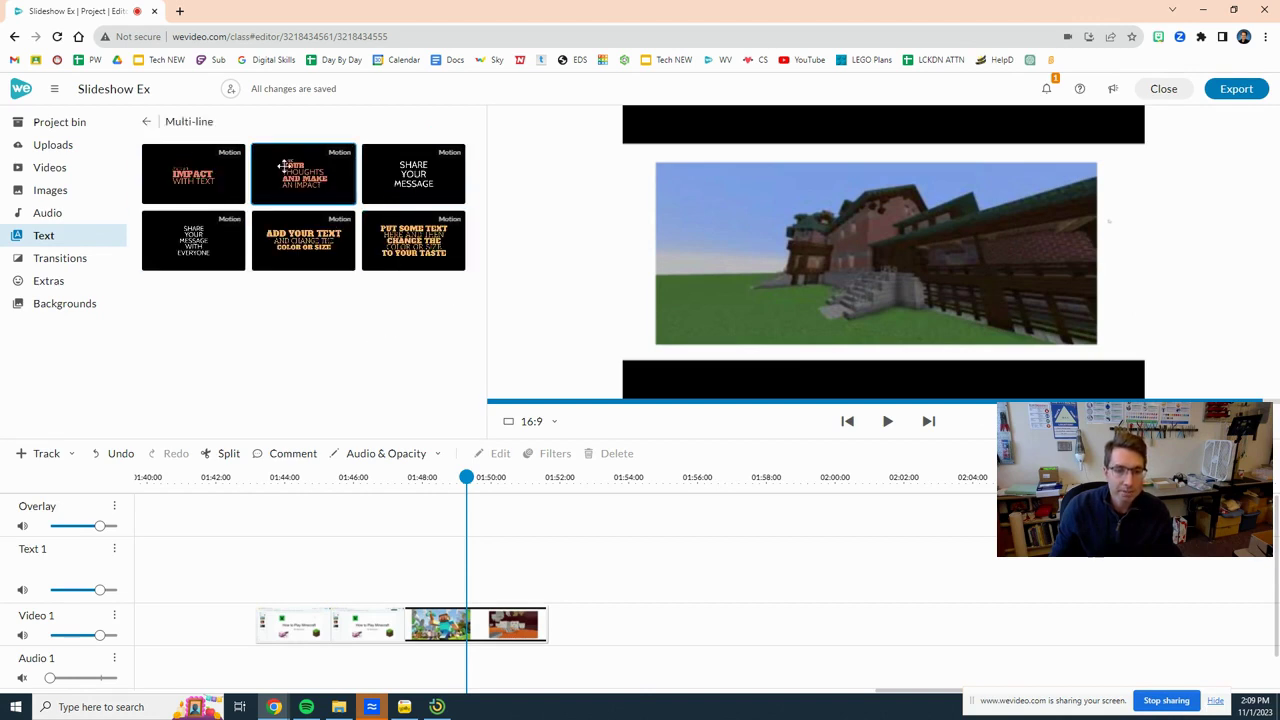
{"action": "left_click", "coordinate": [147, 124]}
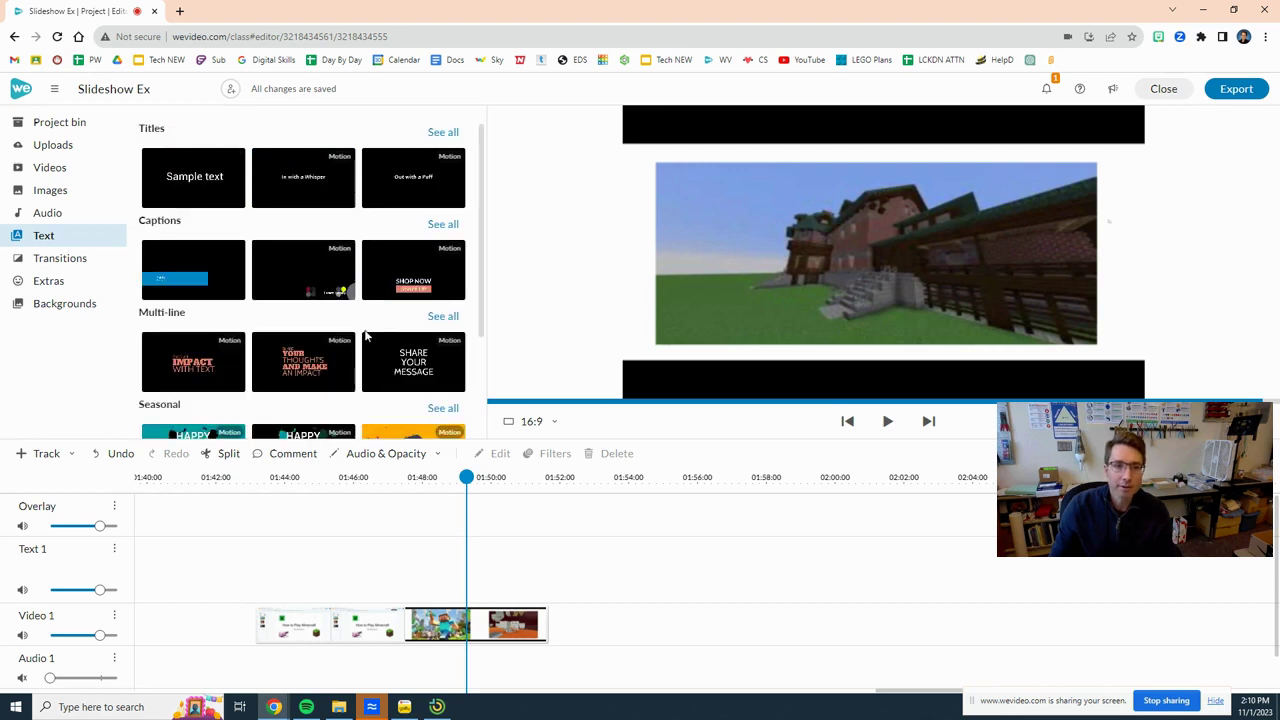
{"action": "left_click", "coordinate": [198, 178]}
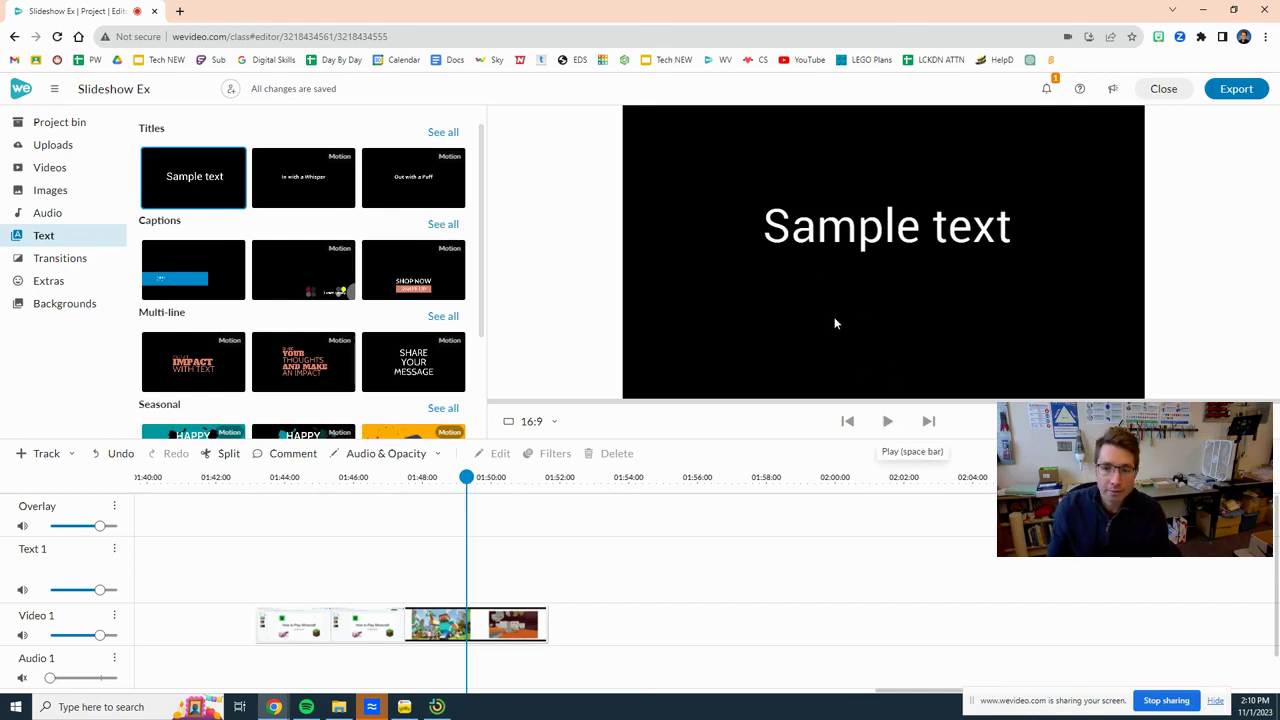
- Place the SHARE YOUR MESSAGE multi-line title at the start of Video 1 and trim its start
{"action": "left_click", "coordinate": [416, 356]}
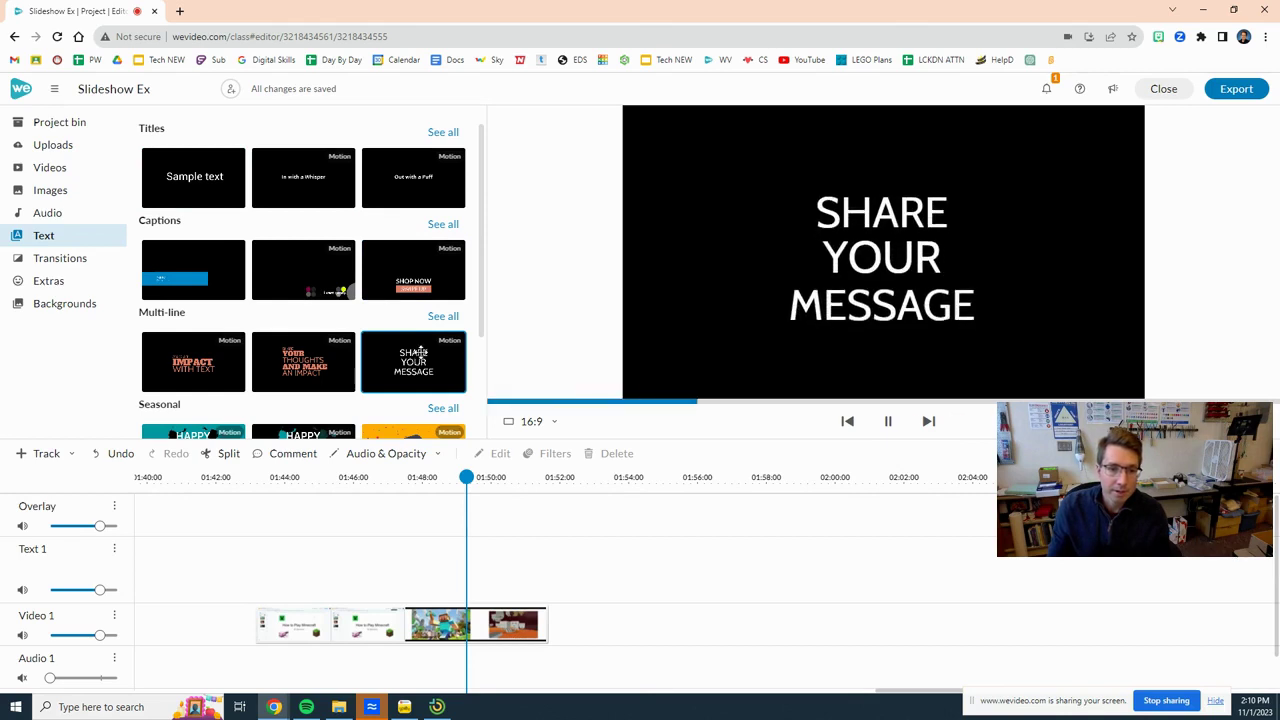
{"action": "left_click_drag", "start_coordinate": [416, 356], "coordinate": [278, 612]}
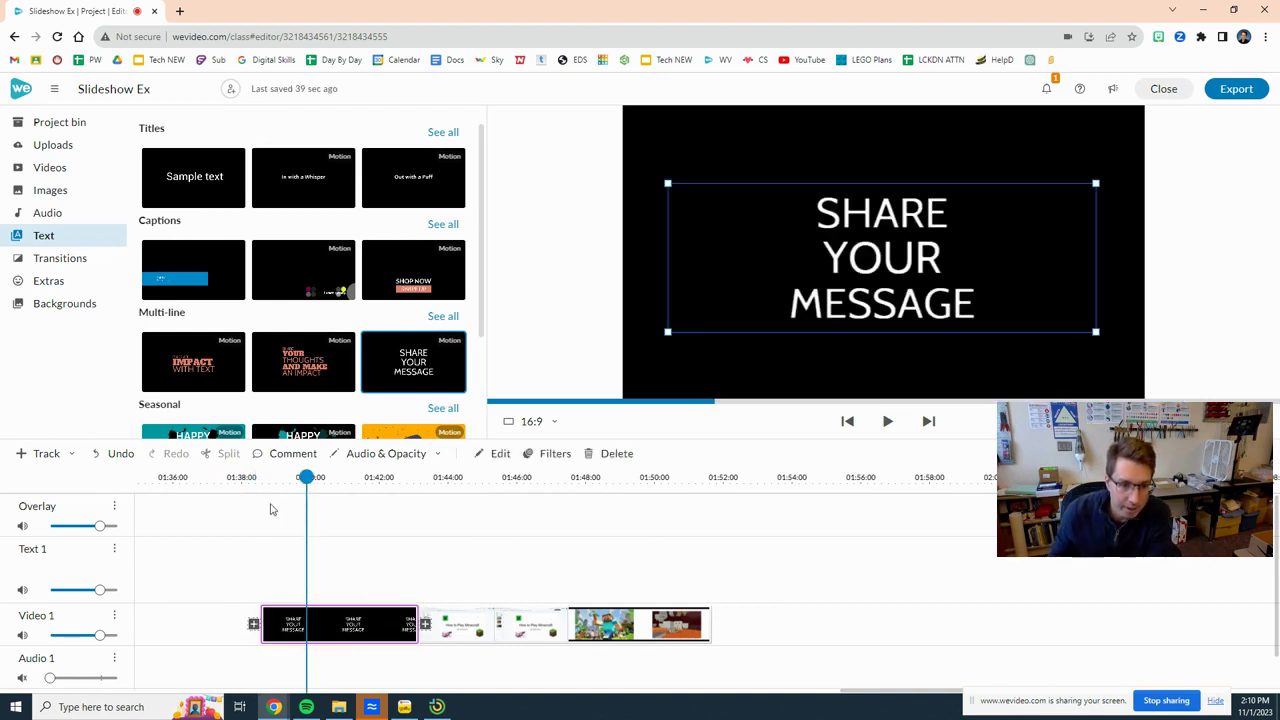
{"action": "left_click_drag", "start_coordinate": [263, 622], "coordinate": [350, 623]}
{"action": "left_click", "coordinate": [458, 624]}
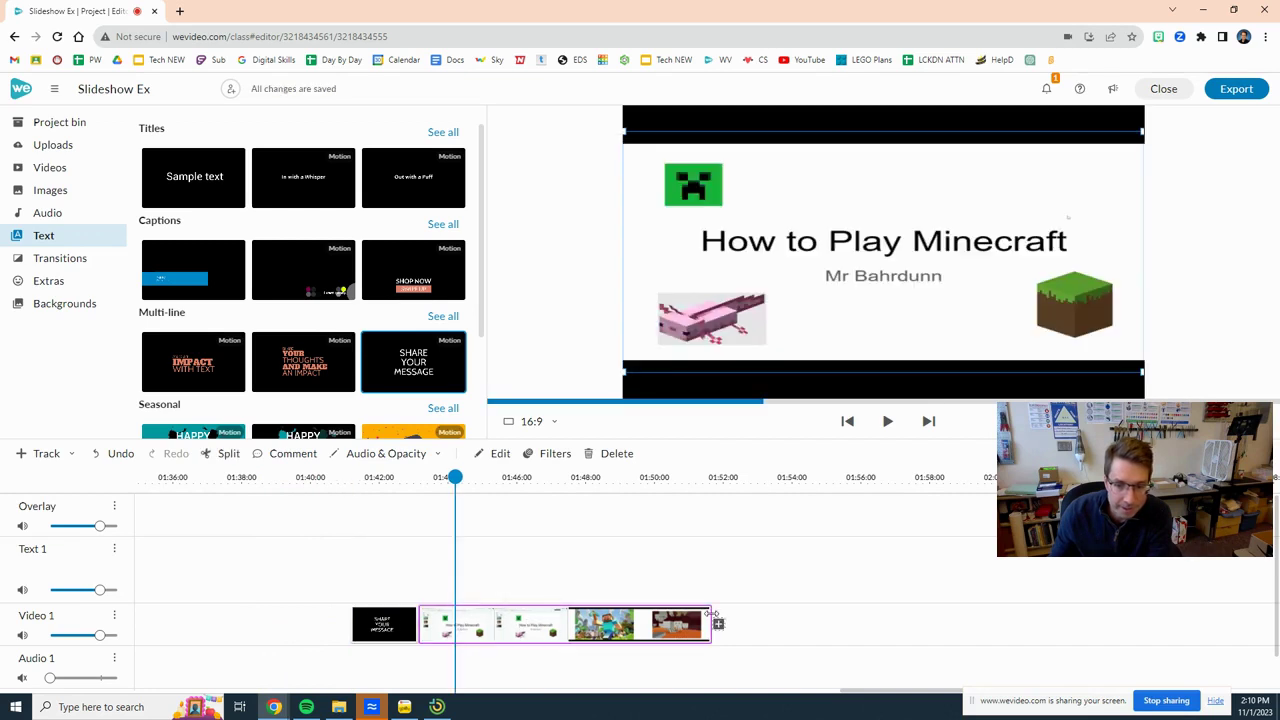
{"action": "left_click_drag", "start_coordinate": [711, 614], "coordinate": [711, 614]}
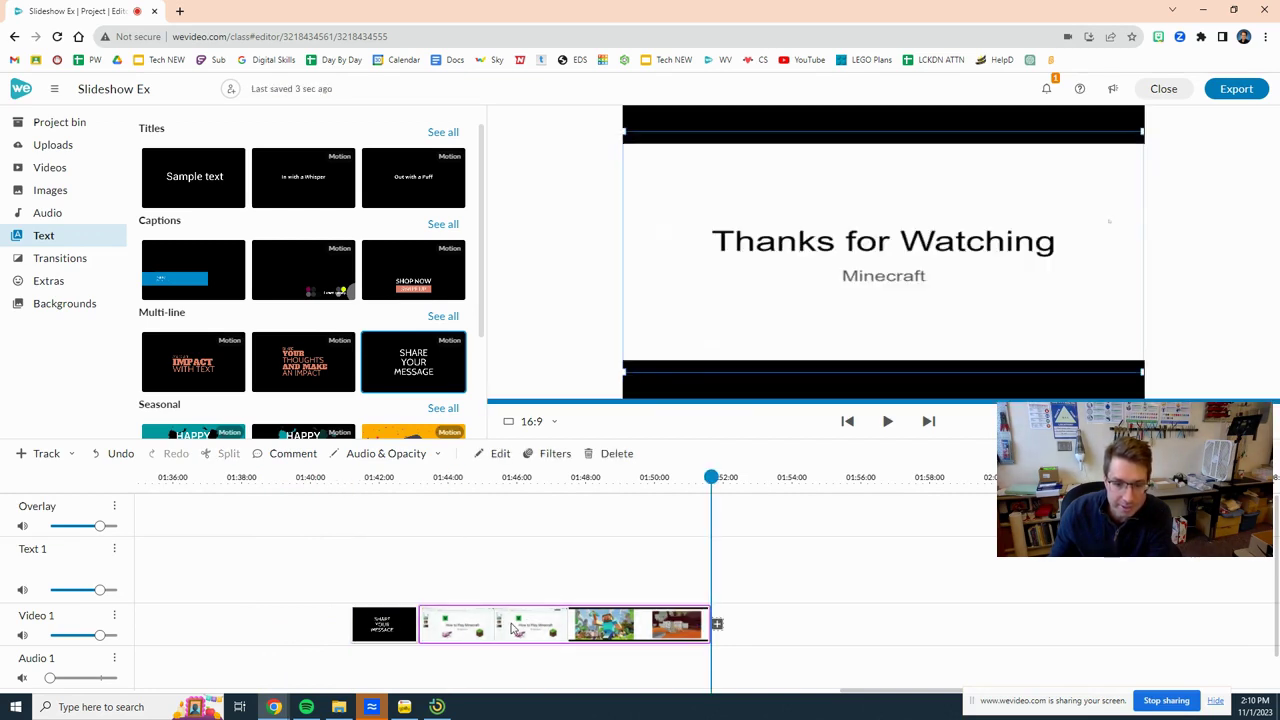
- Enter the teacher's name as the opening title's first line
{"action": "left_click", "coordinate": [400, 625]}
{"action": "double_click", "coordinate": [400, 626]}
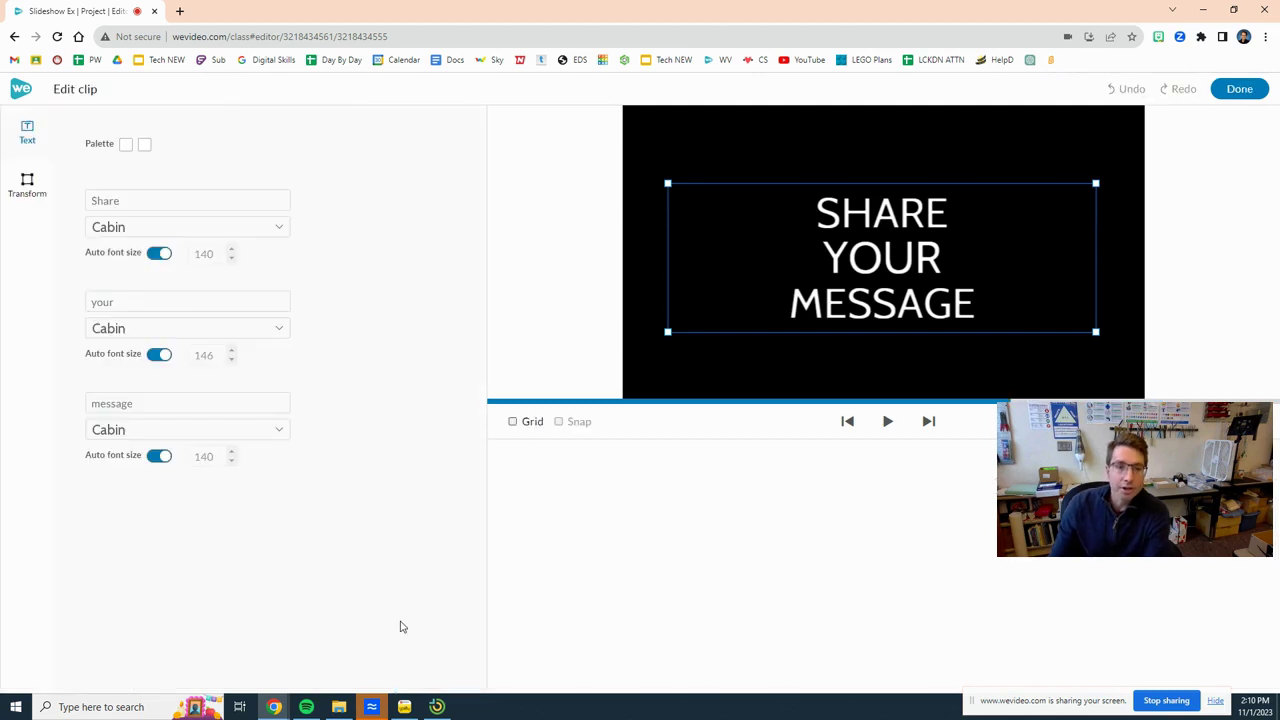
{"action": "left_click", "coordinate": [160, 203]}
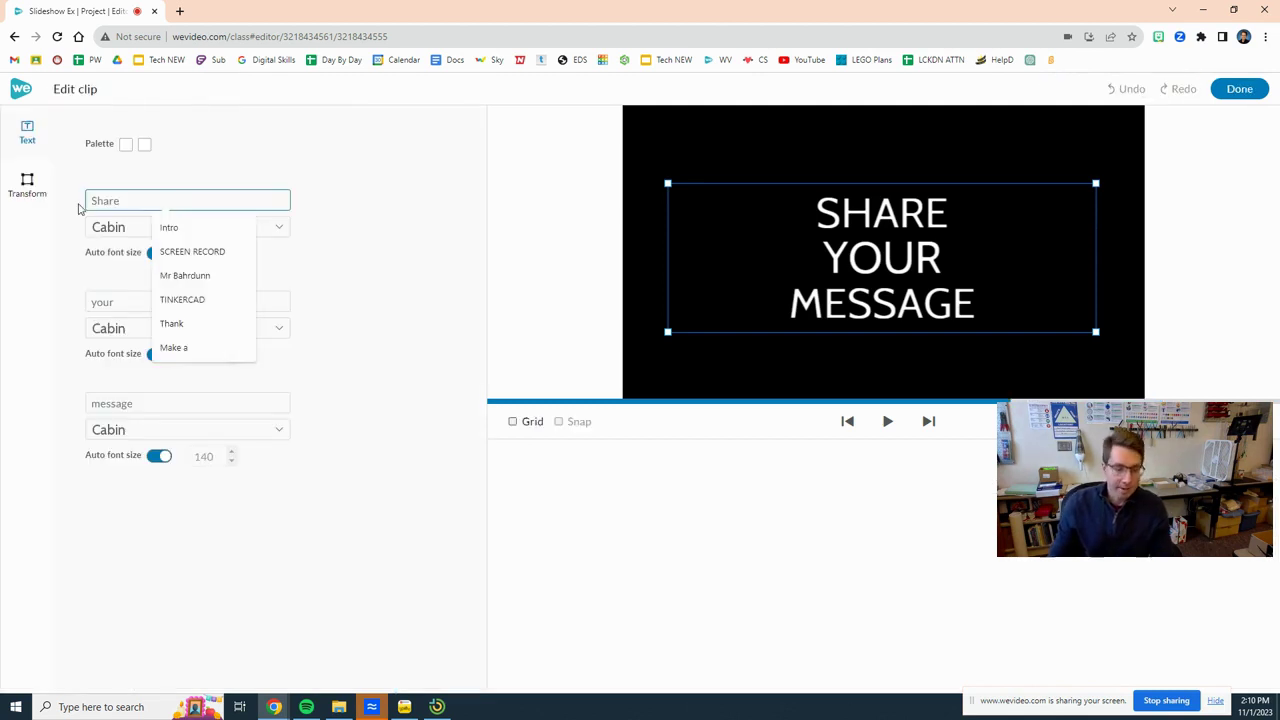
{"action": "type", "text": "MR Bahr"}
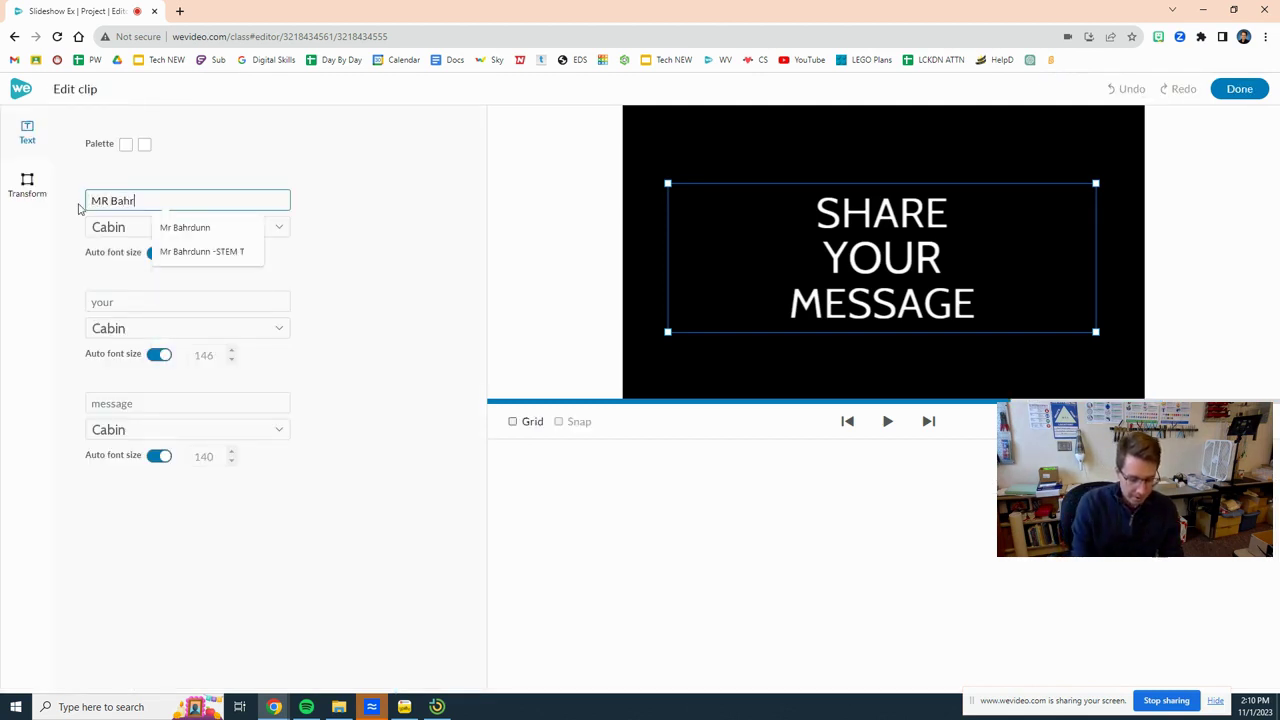
{"action": "type", "text": "dunn"}
{"action": "key", "text": "BackSpace"}
{"action": "key", "text": "BackSpace"}
{"action": "key", "text": "BackSpace"}
{"action": "key", "text": "BackSpace"}
{"action": "key", "text": "BackSpace"}
{"action": "key", "text": "BackSpace"}
{"action": "key", "text": "BackSpace"}
{"action": "type", "text": "r B"}
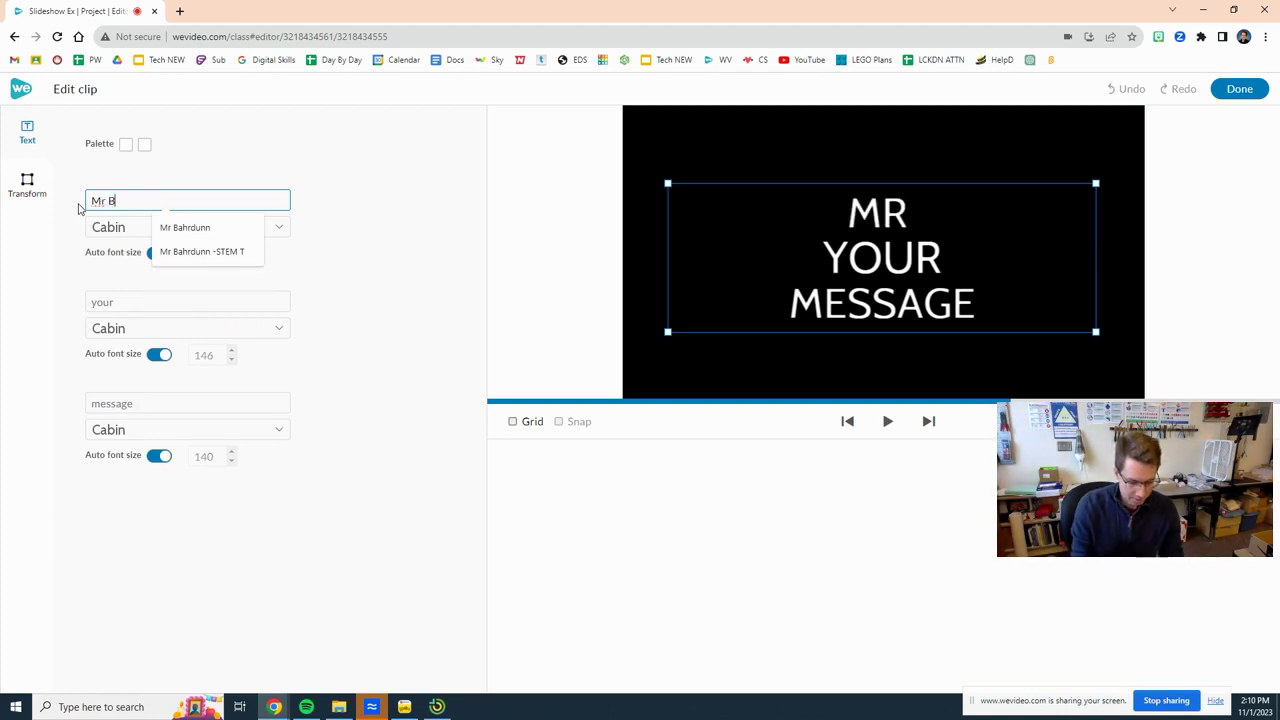
{"action": "type", "text": "ahrdunn"}
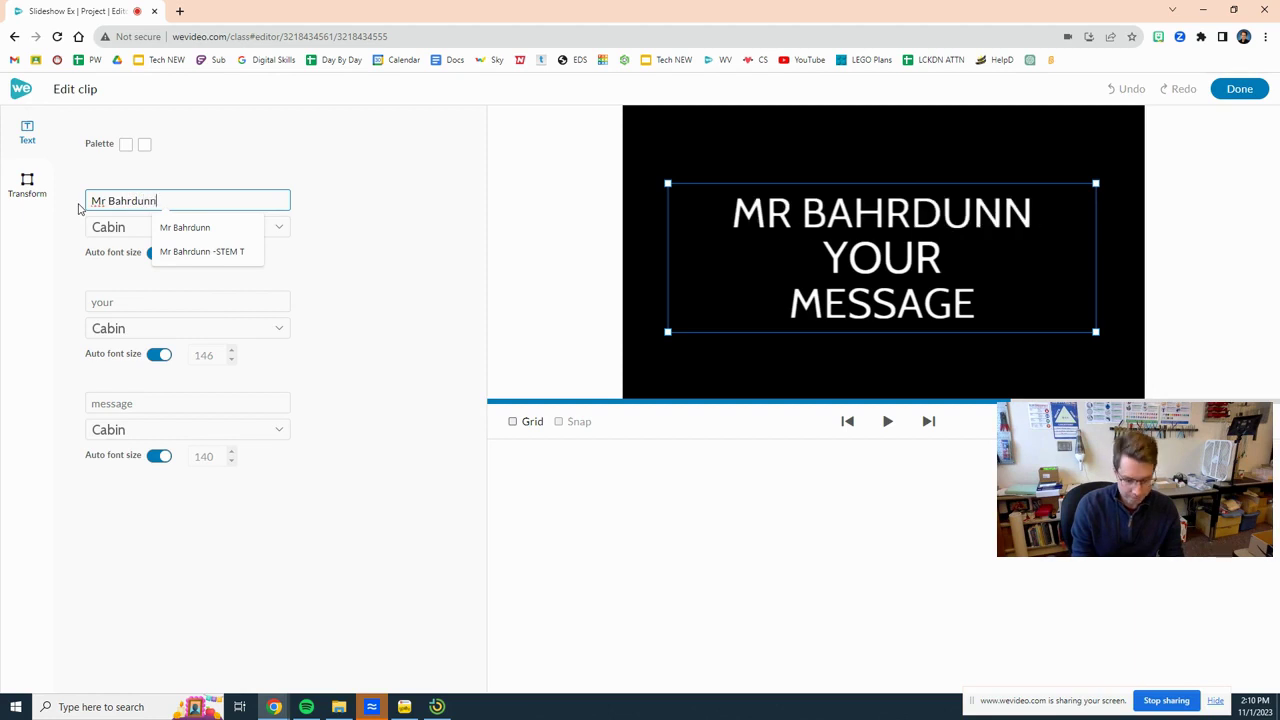
{"action": "type", "text": "'s"}
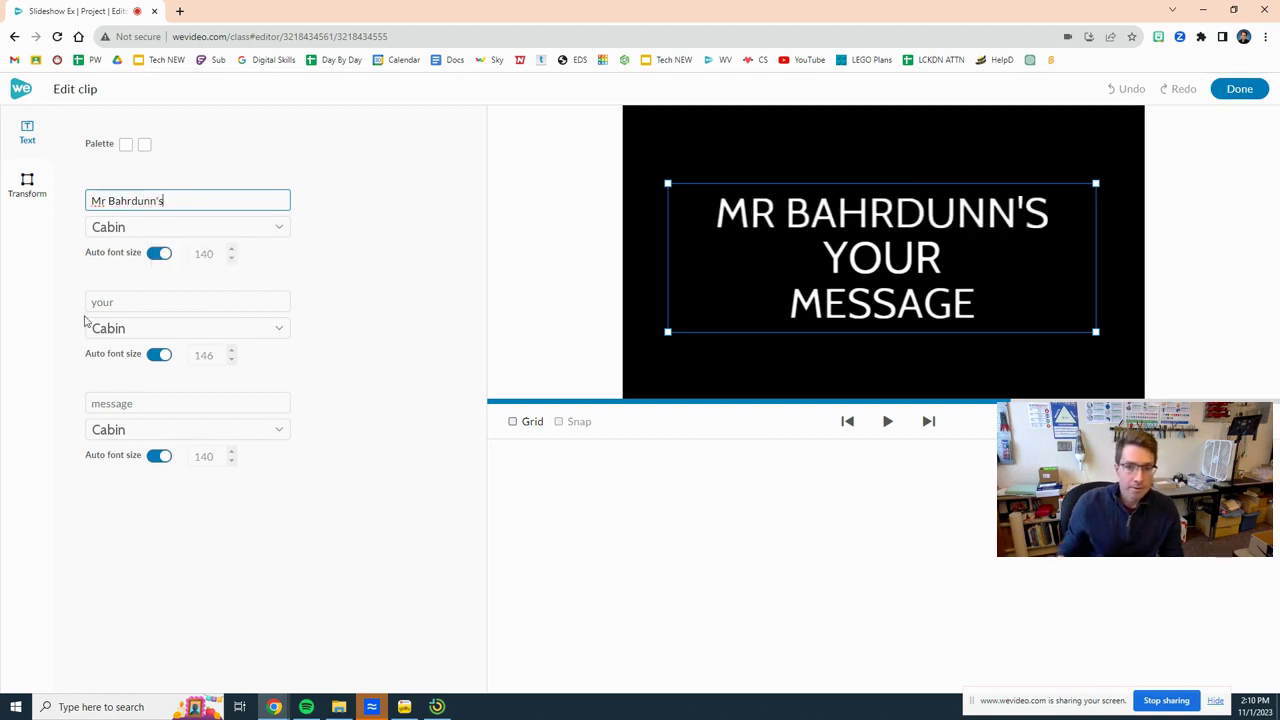
- Set the title's second and third lines to MINECRAFT and VIDEO and finish editing
{"action": "left_click", "coordinate": [140, 304]}
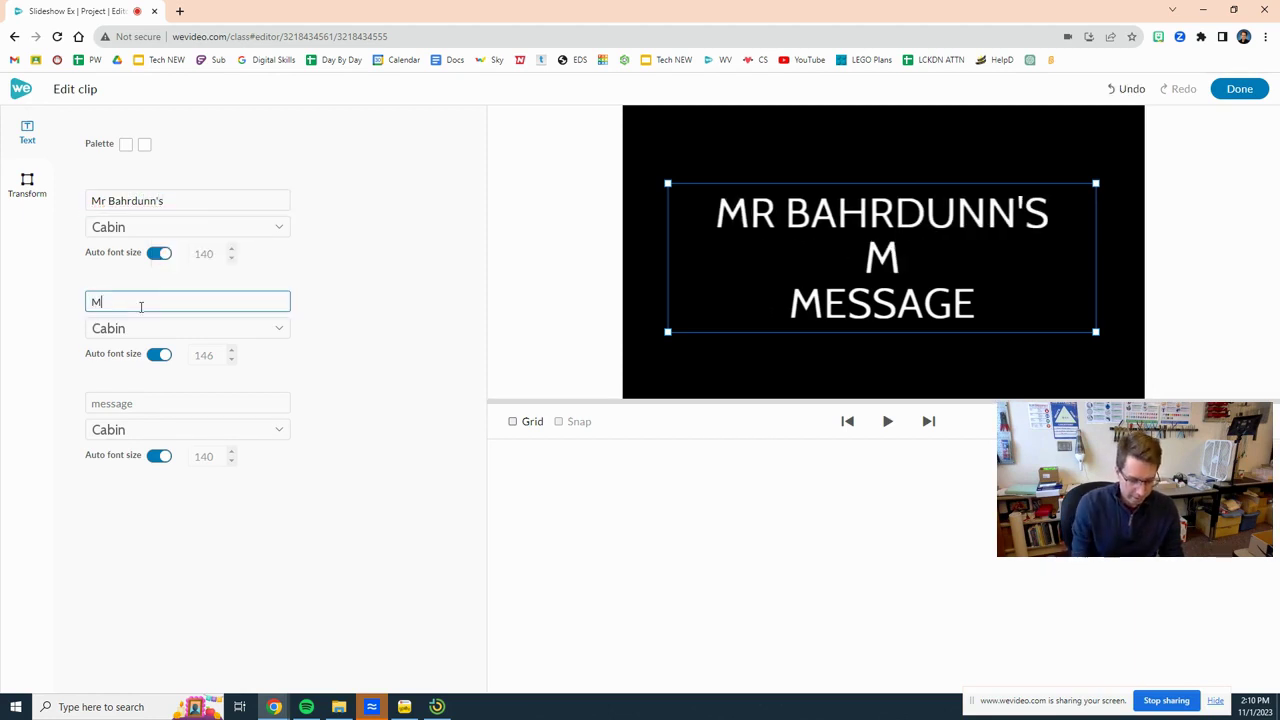
{"action": "type", "text": "MINE"}
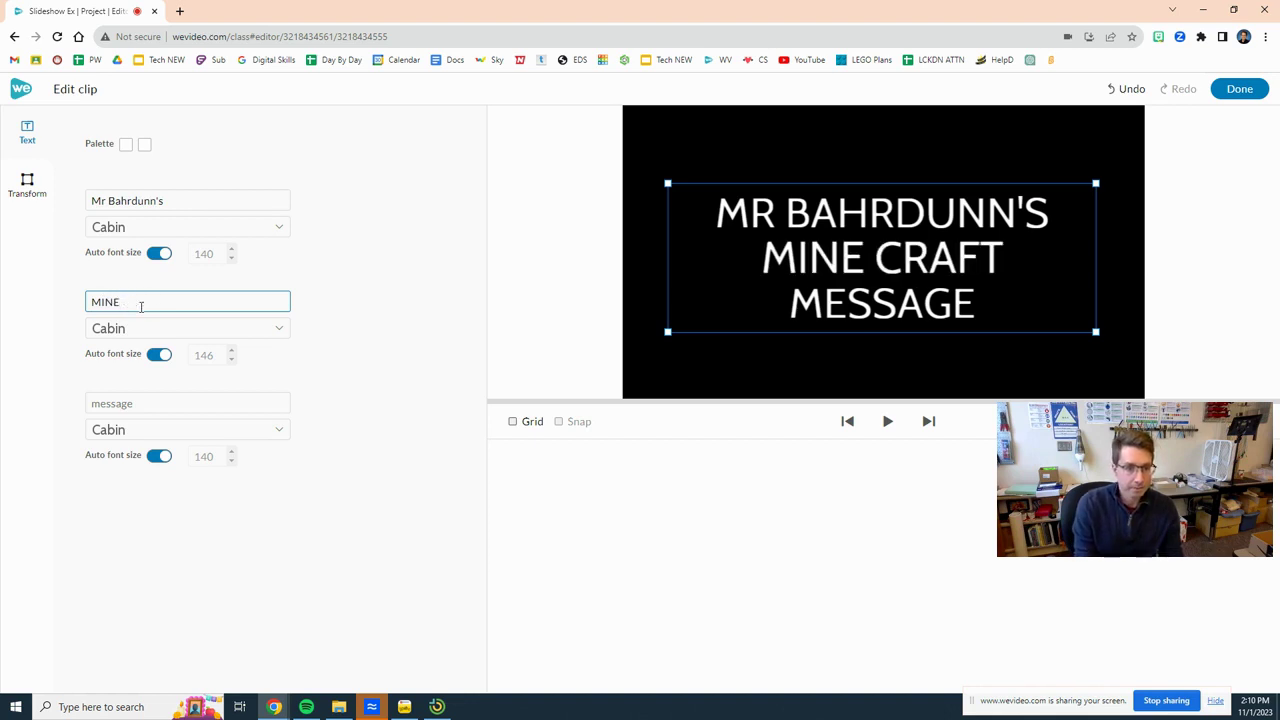
{"action": "type", "text": " CRAFTC"}
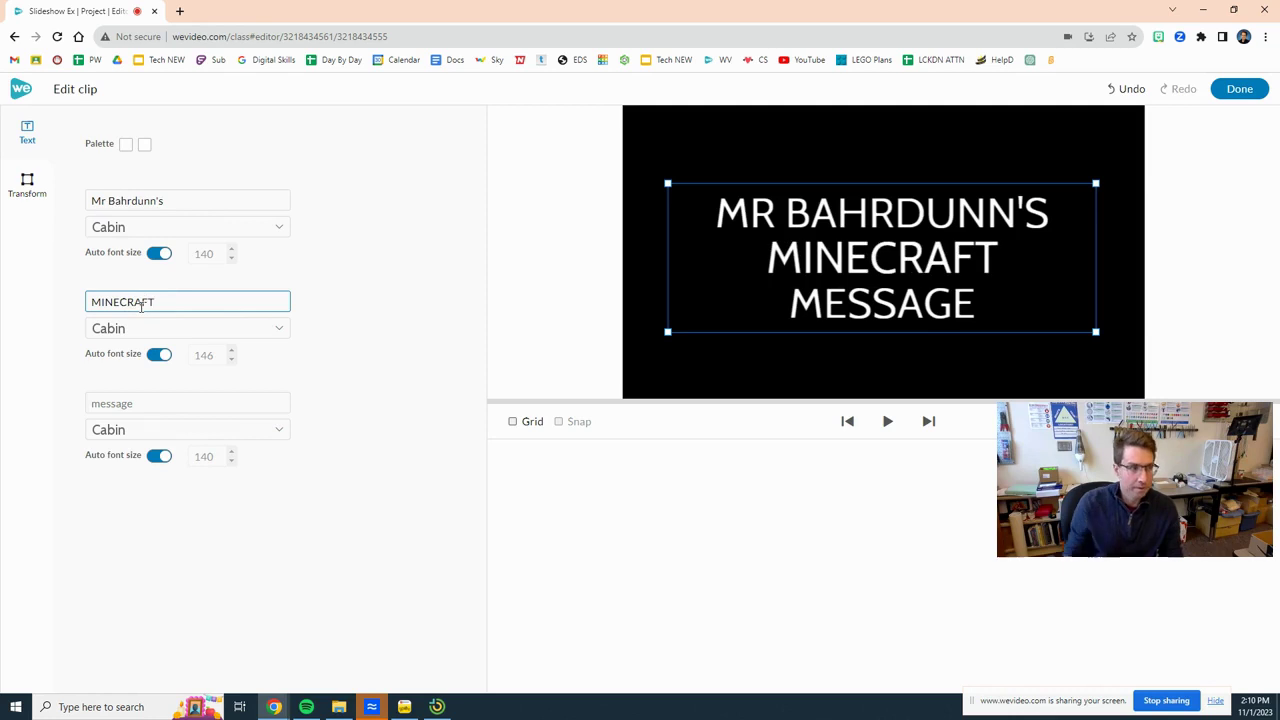
{"action": "left_click", "coordinate": [162, 403]}
{"action": "type", "text": "VIDEO"}
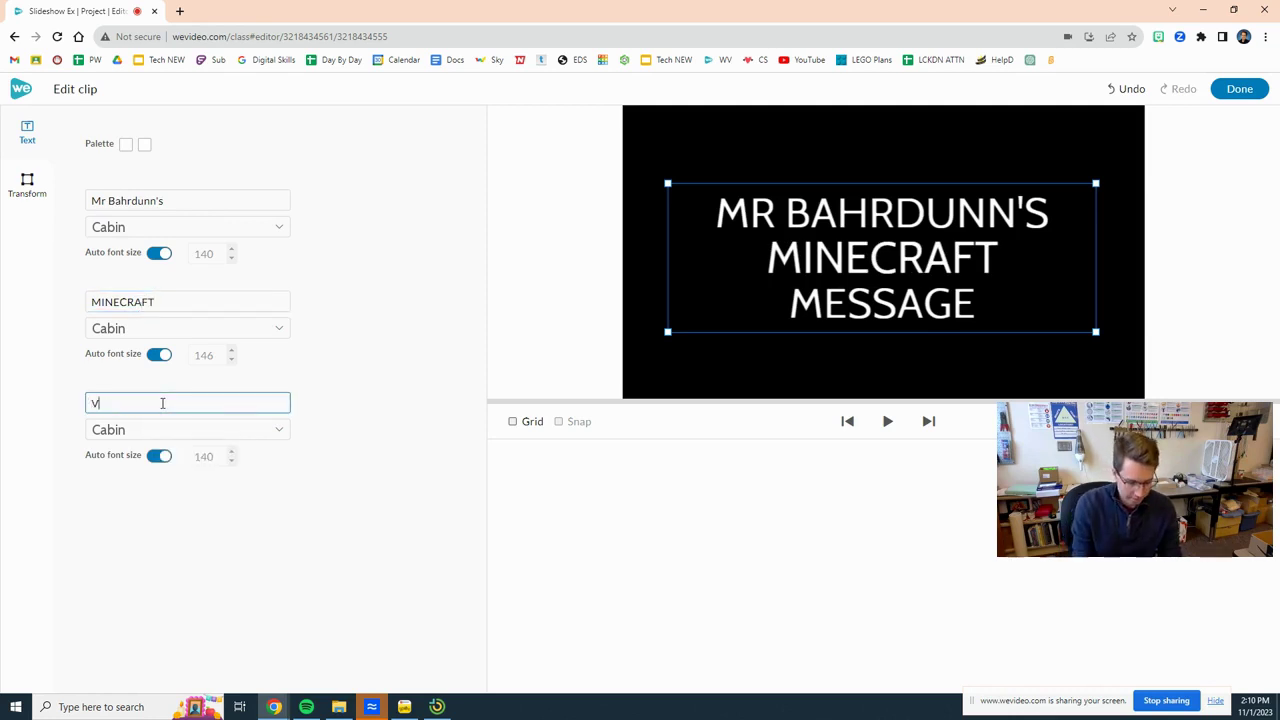
{"action": "left_click", "coordinate": [1237, 88]}
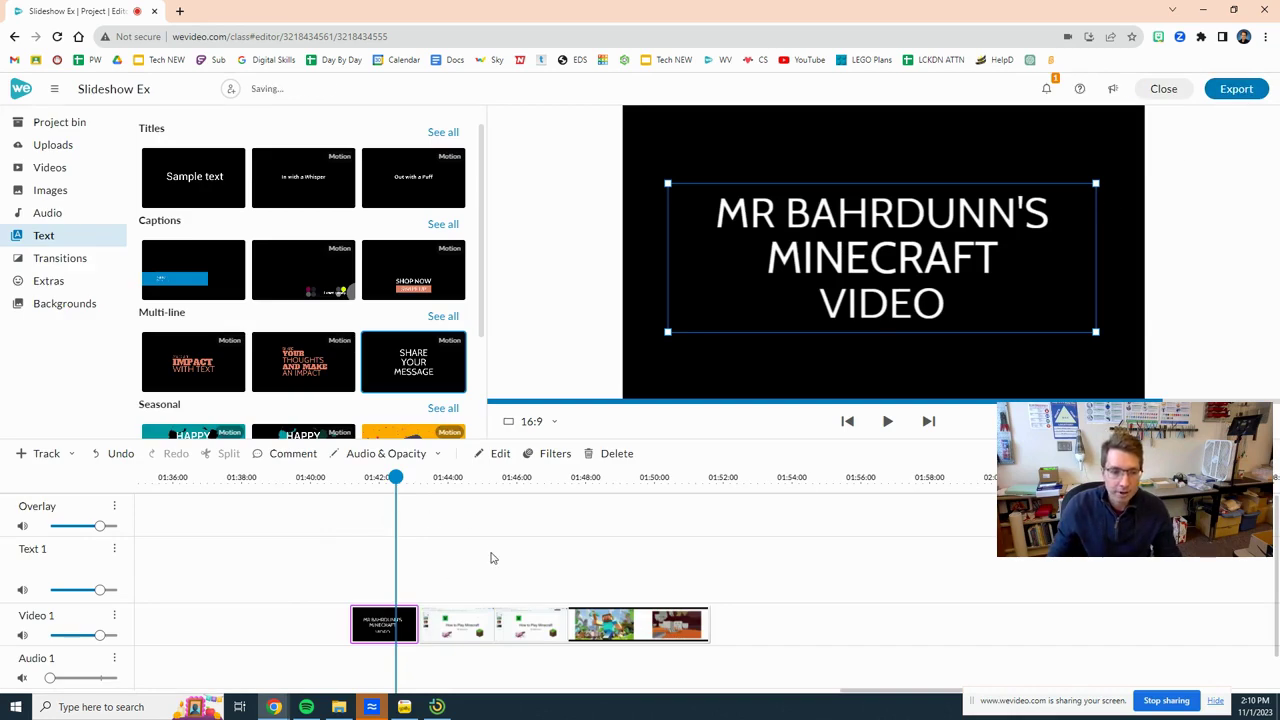
- Enlarge the timeline to reveal Audio 2 and move the playhead to the video's end
{"action": "left_click_drag", "start_coordinate": [745, 437], "coordinate": [741, 333]}
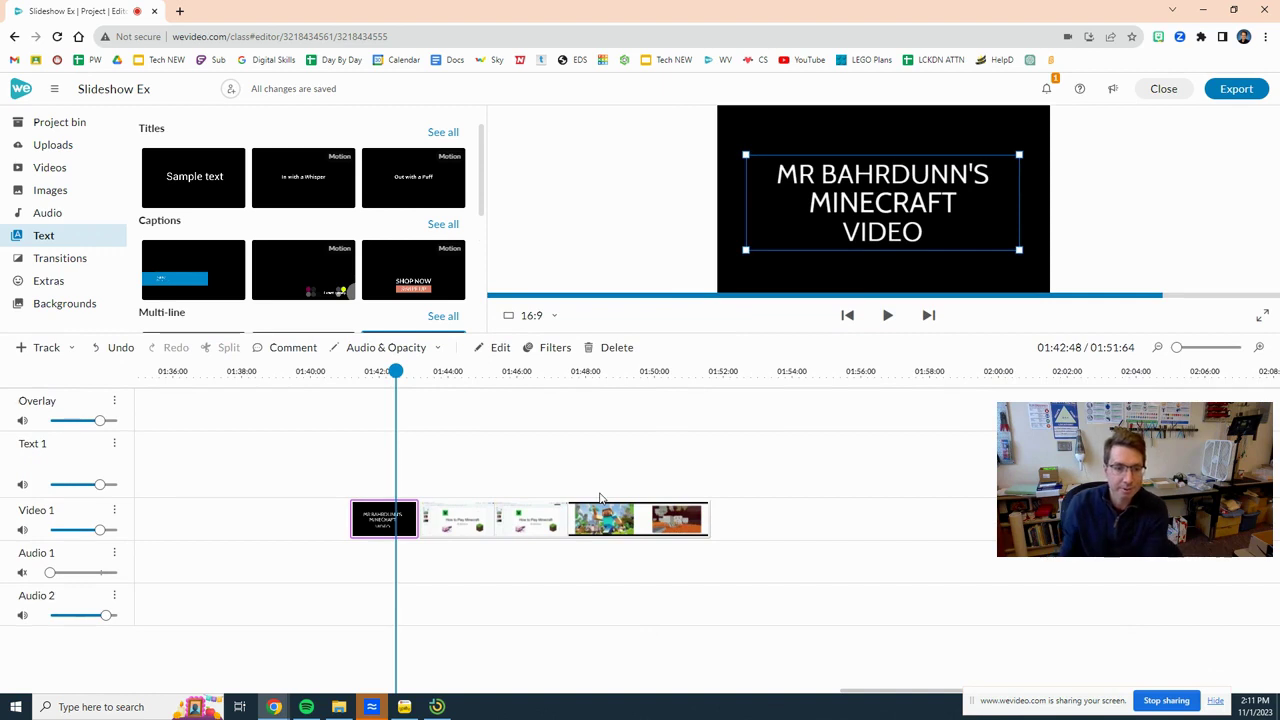
{"action": "left_click", "coordinate": [718, 524]}
{"action": "left_click_drag", "start_coordinate": [425, 372], "coordinate": [701, 396]}
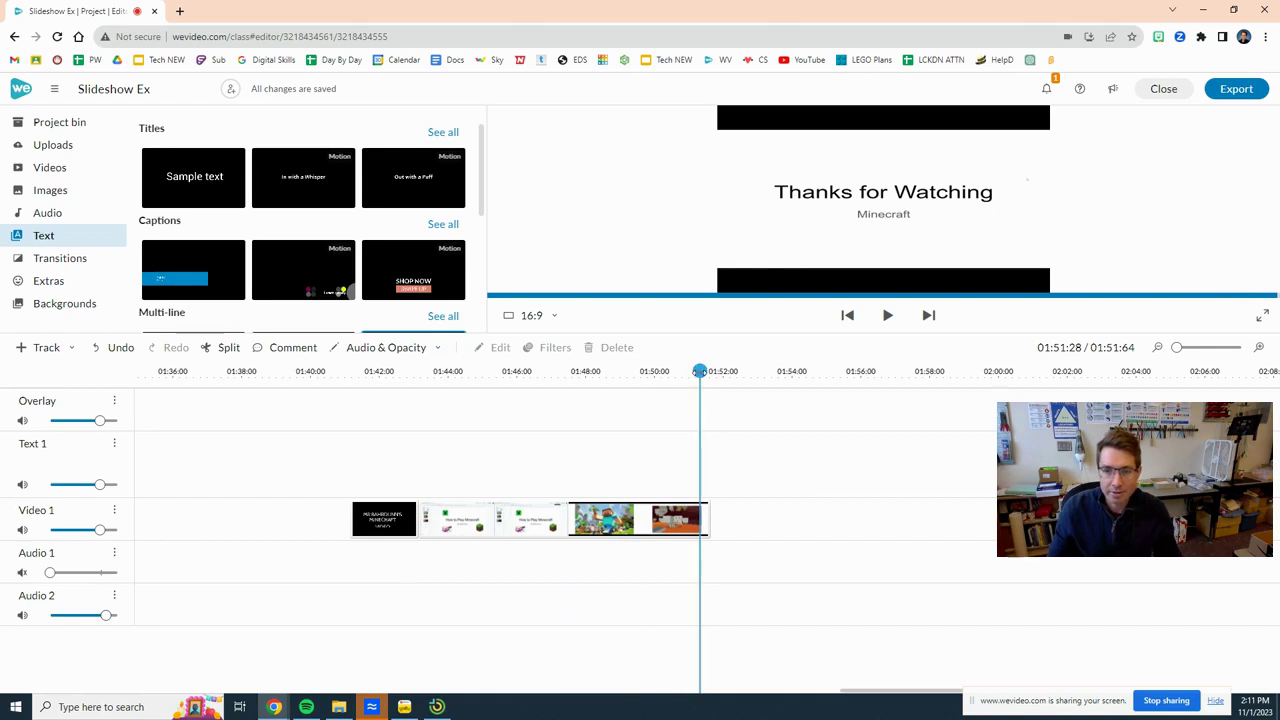
- Add a Sample text title after the last clip, change it to the teacher's name, and shorten it
{"action": "left_click_drag", "start_coordinate": [699, 371], "coordinate": [709, 371]}
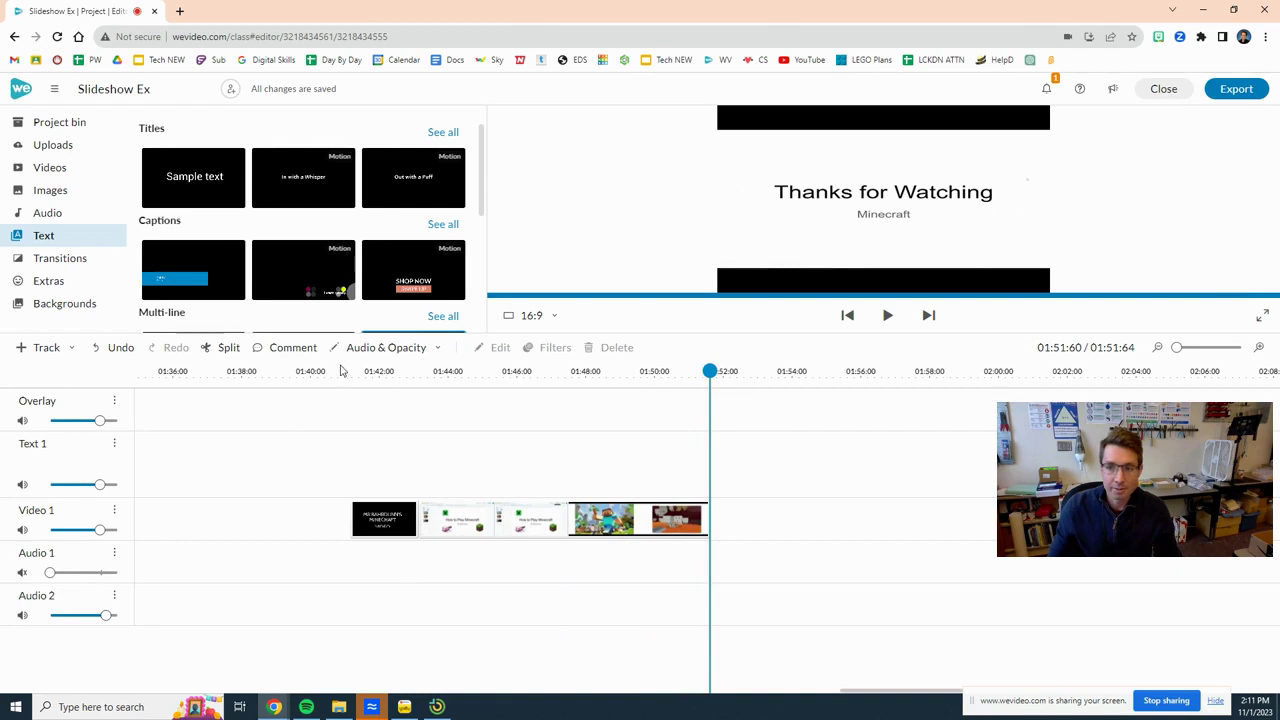
{"action": "left_click_drag", "start_coordinate": [215, 188], "coordinate": [752, 520]}
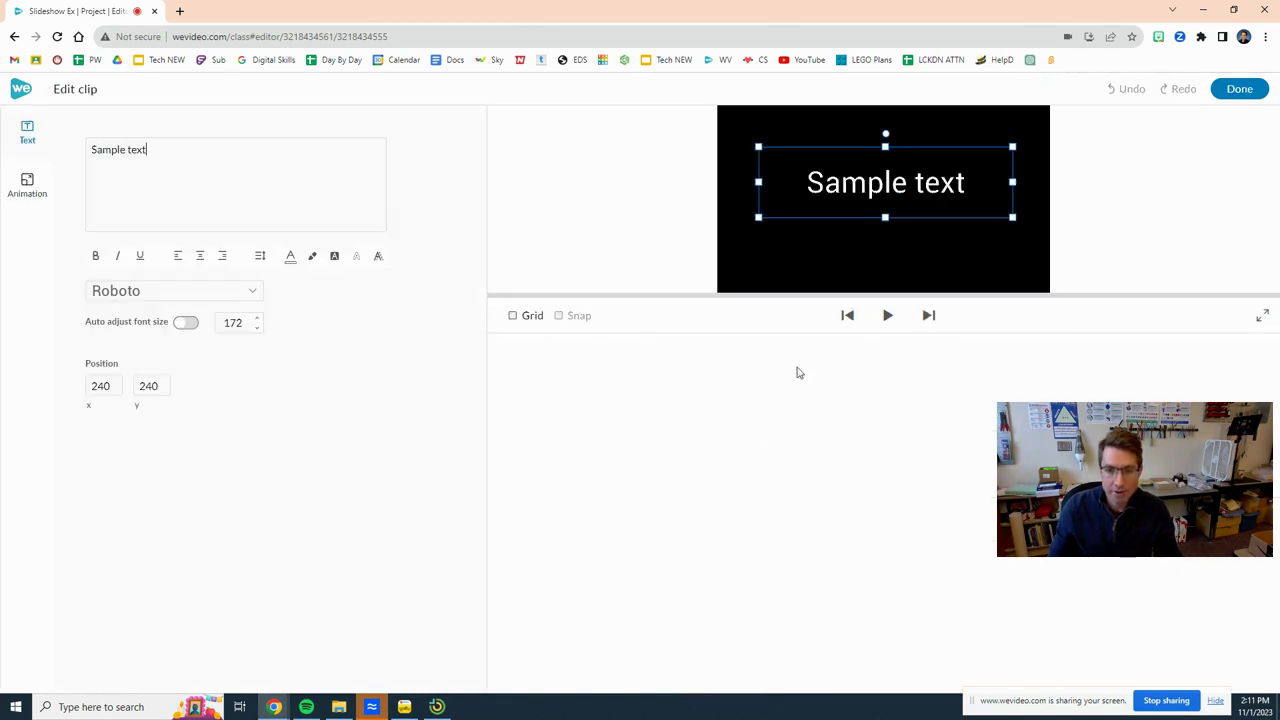
{"action": "left_click_drag", "start_coordinate": [165, 151], "coordinate": [71, 154]}
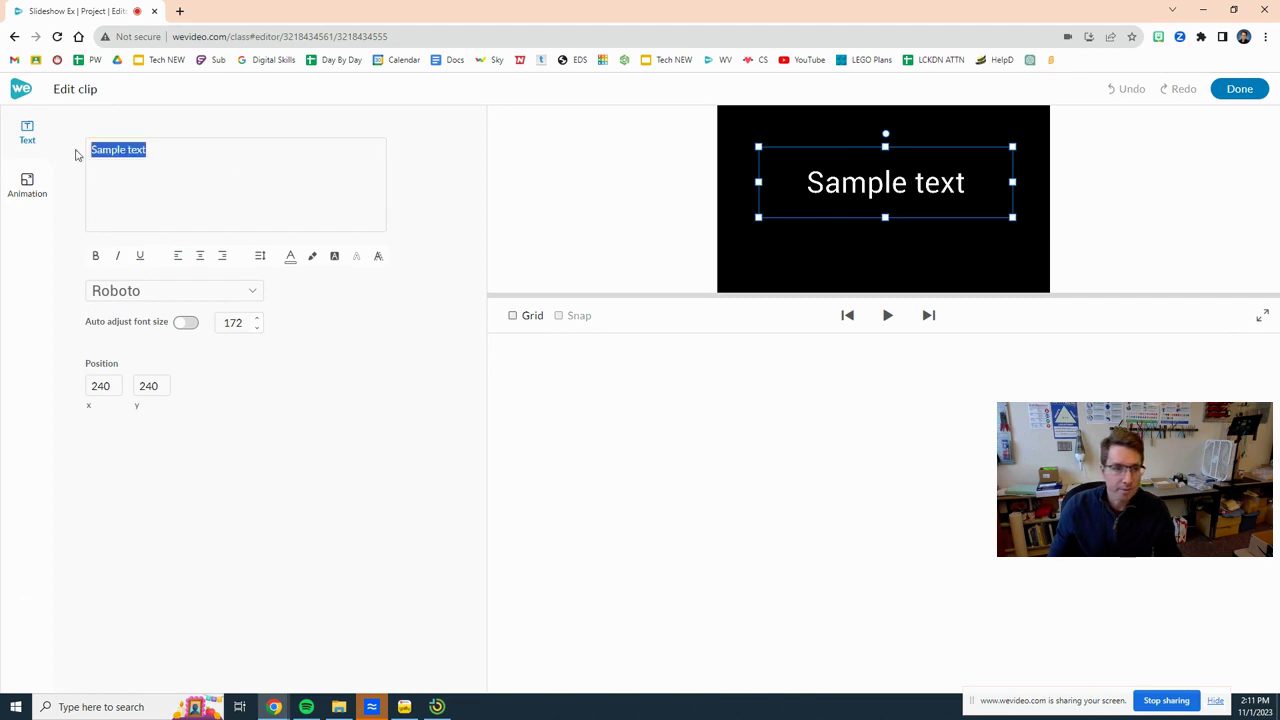
{"action": "type", "text": "Mr Bahrdunn"}
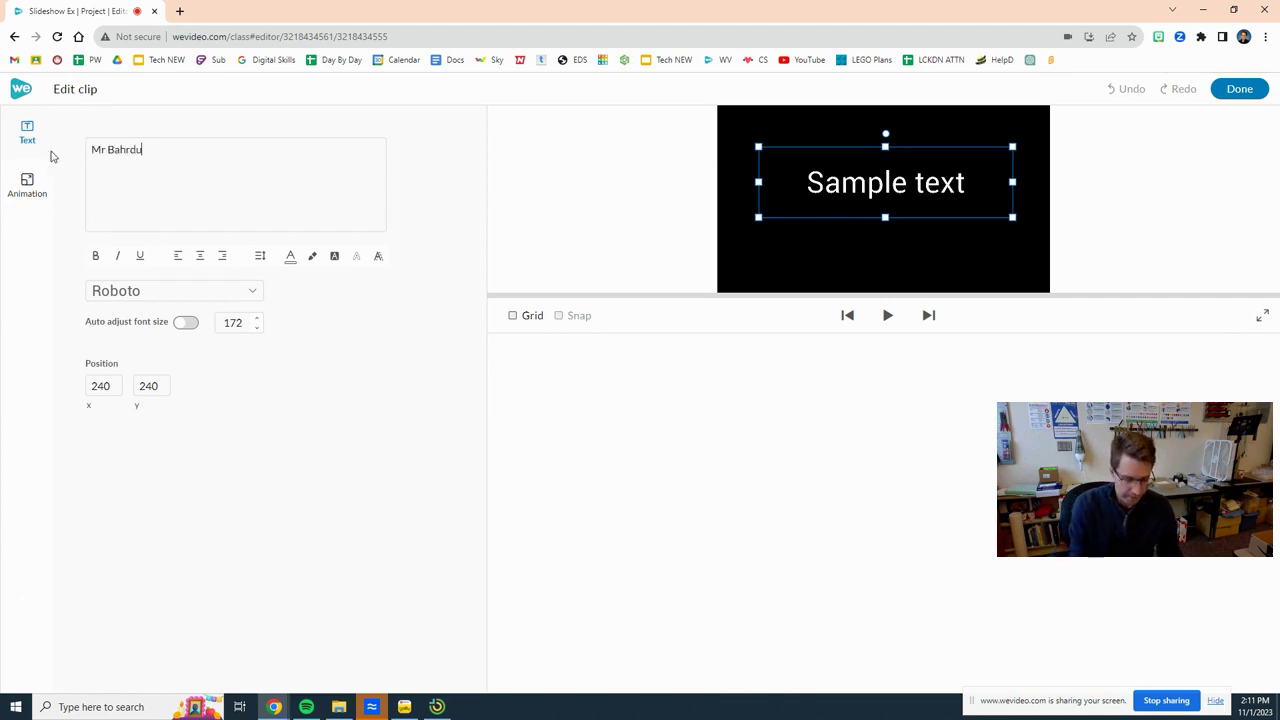
{"action": "left_click", "coordinate": [1240, 89]}
{"action": "left_click_drag", "start_coordinate": [984, 508], "coordinate": [751, 518]}
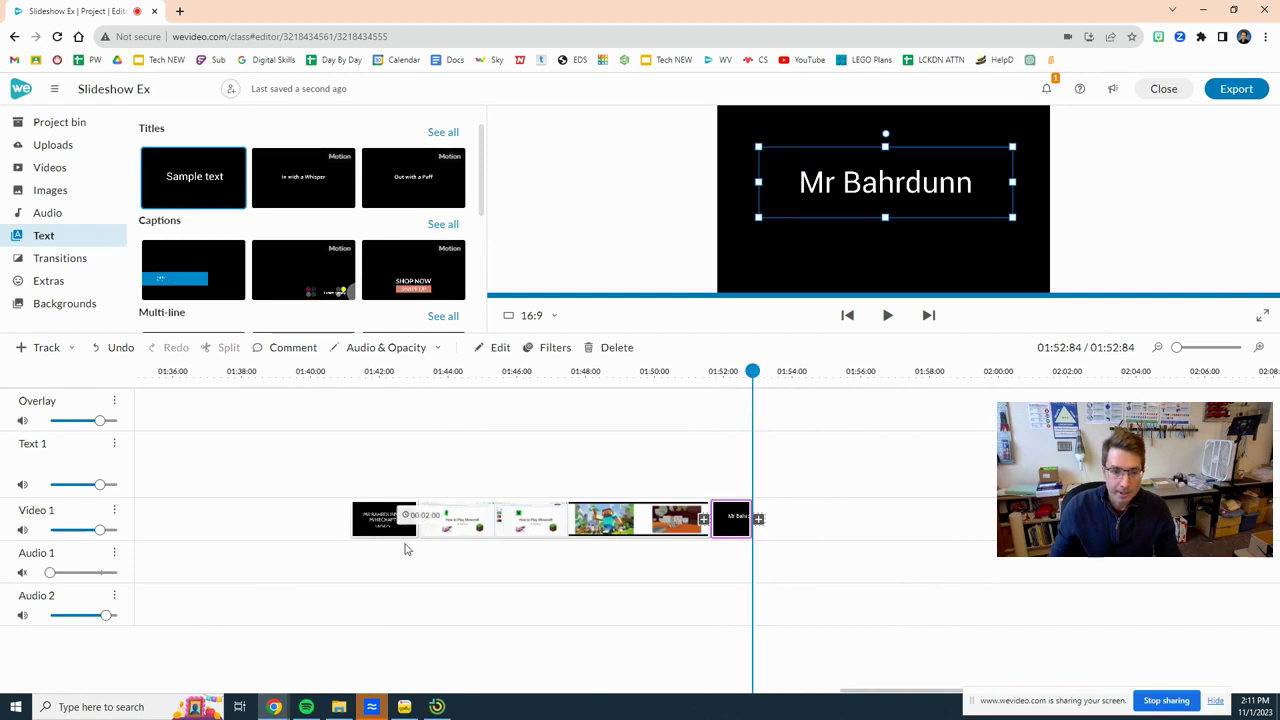
{"action": "left_click_drag", "start_coordinate": [752, 371], "coordinate": [352, 371]}
{"action": "left_click", "coordinate": [889, 316]}
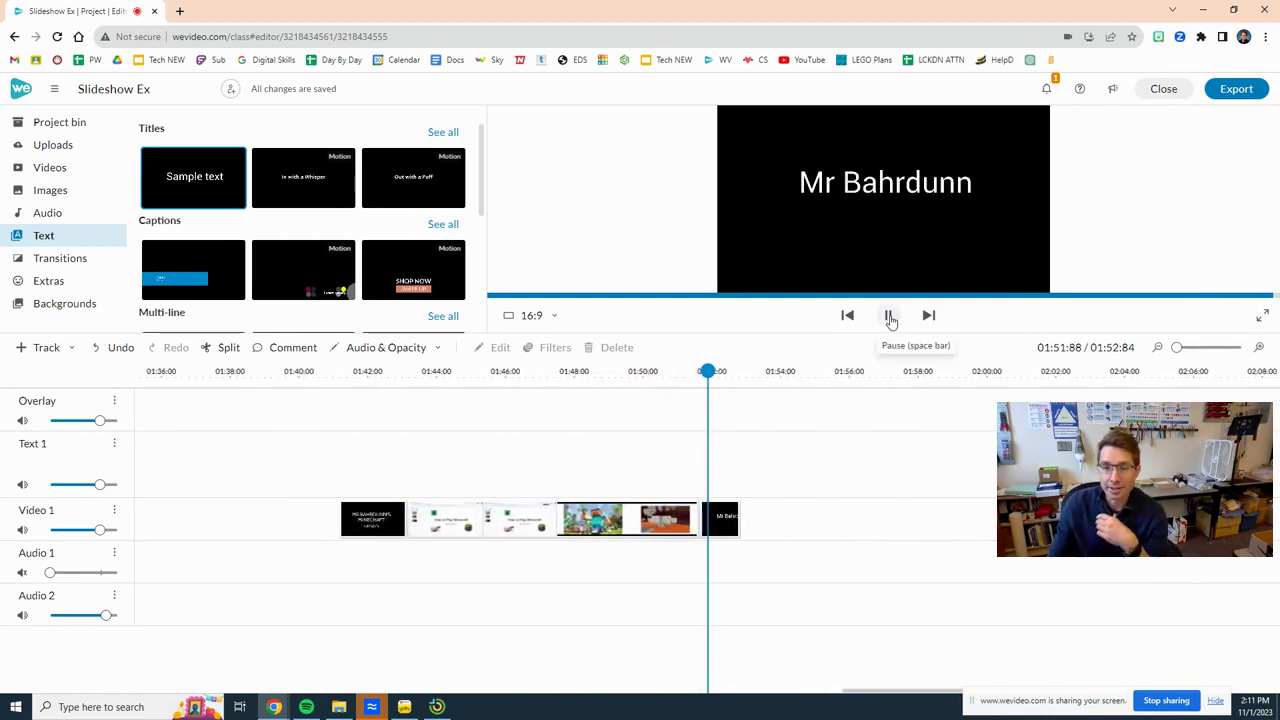
{"action": "left_click", "coordinate": [889, 316]}
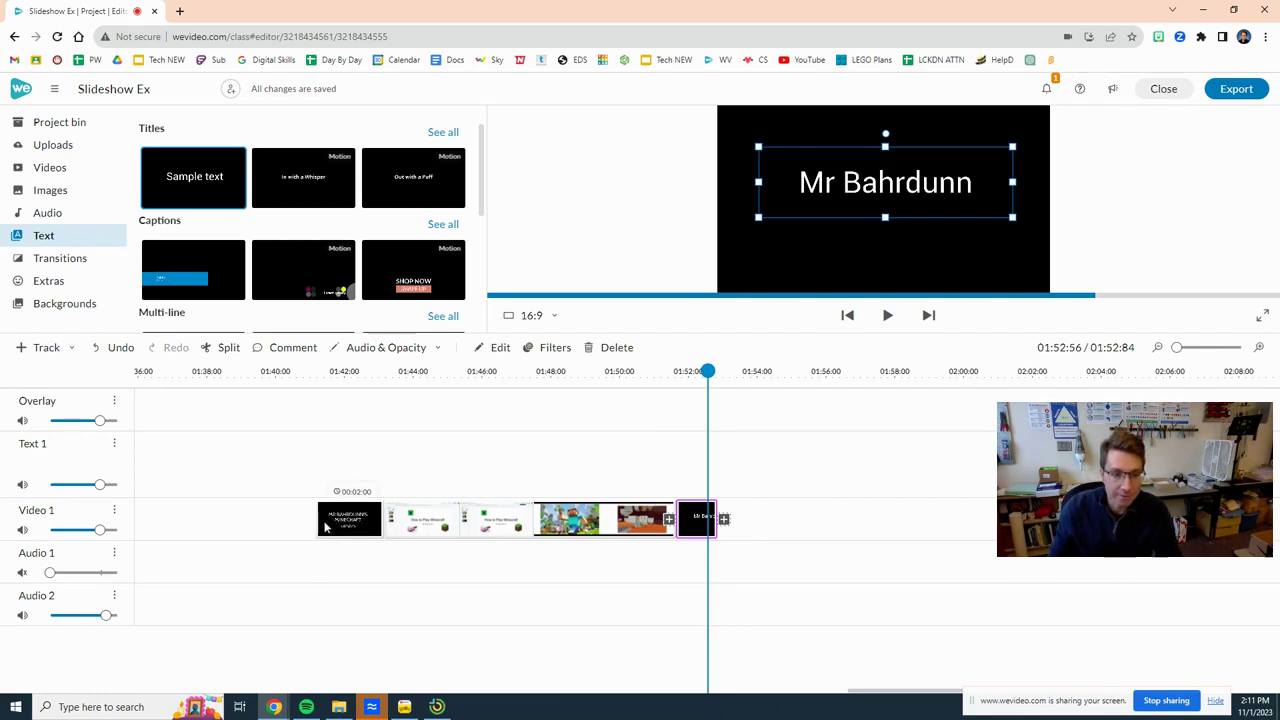
- Move the opening and closing titles onto the Text 1 track and browse the animated backgrounds
{"action": "left_click_drag", "start_coordinate": [356, 521], "coordinate": [356, 493]}
{"action": "left_click_drag", "start_coordinate": [700, 517], "coordinate": [704, 498]}
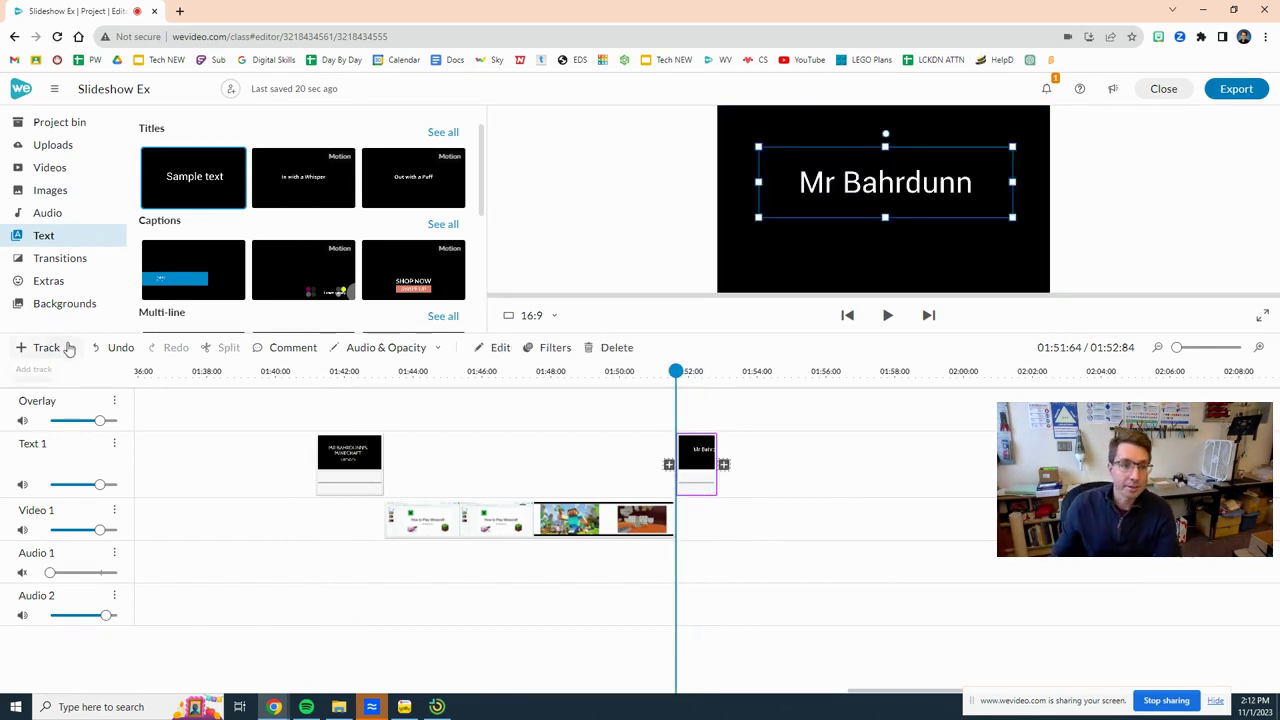
{"action": "left_click", "coordinate": [53, 303]}
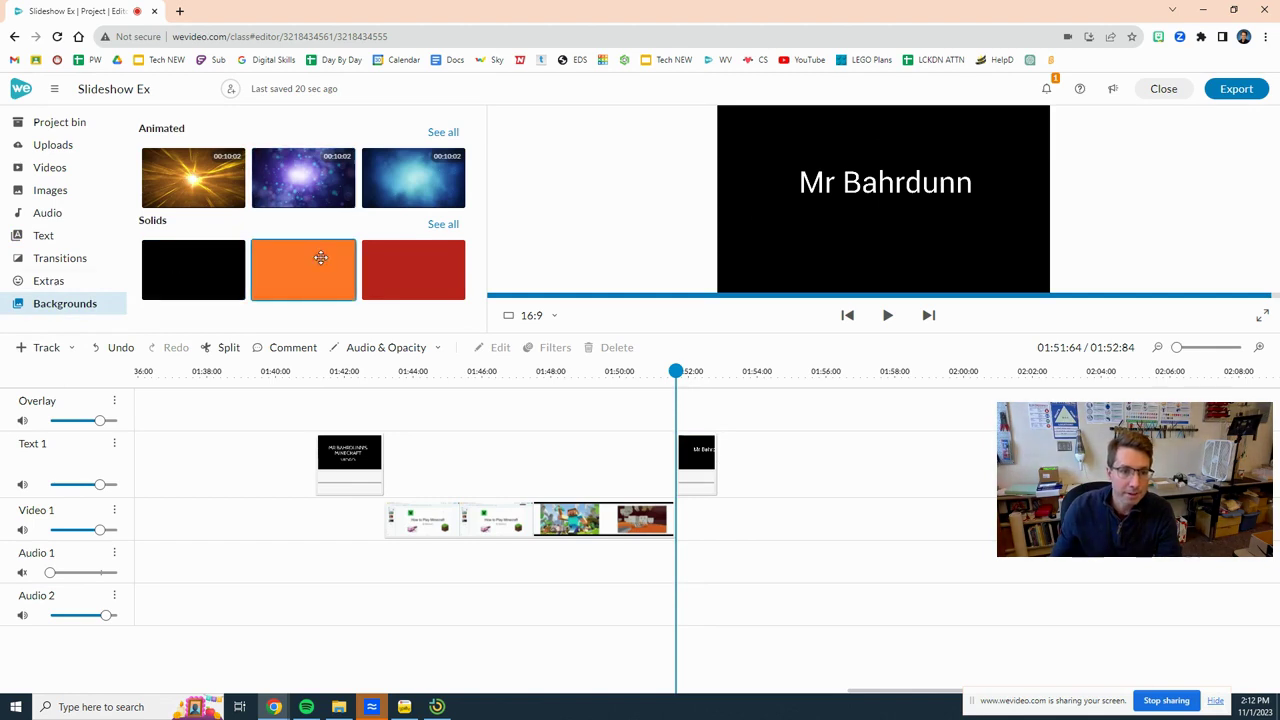
{"action": "left_click", "coordinate": [430, 224]}
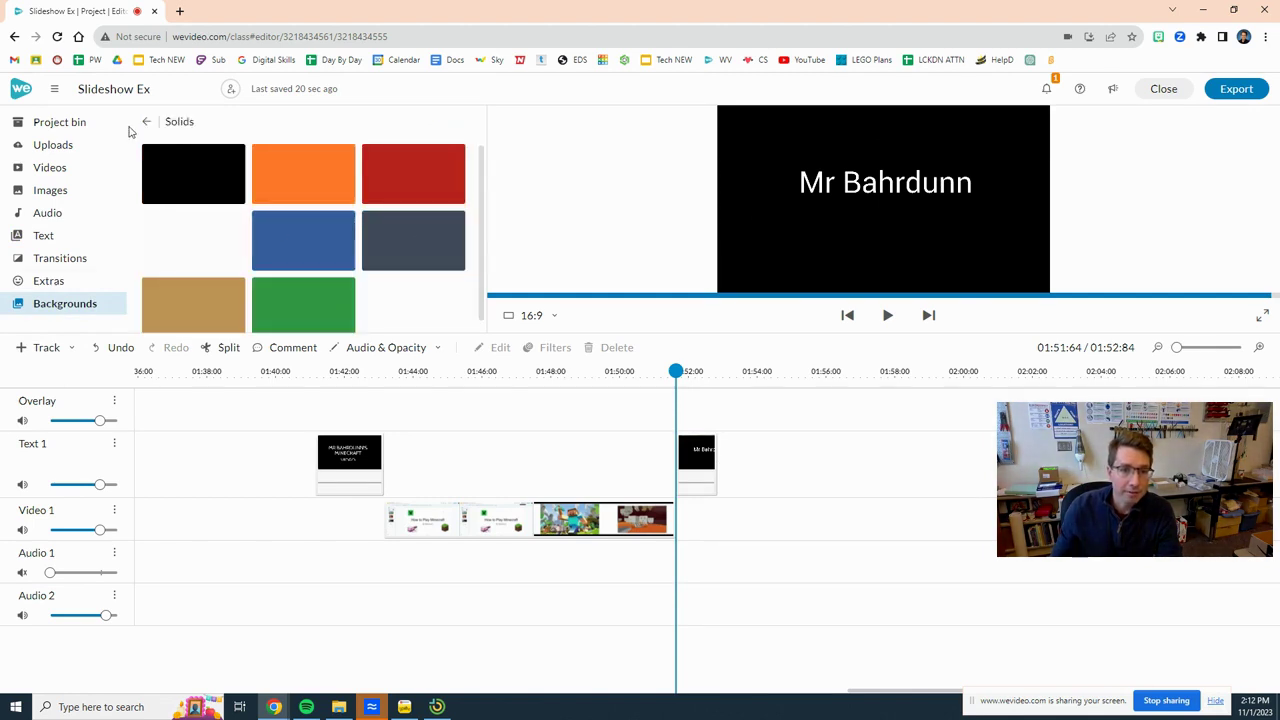
{"action": "left_click", "coordinate": [145, 122]}
{"action": "left_click", "coordinate": [443, 132]}
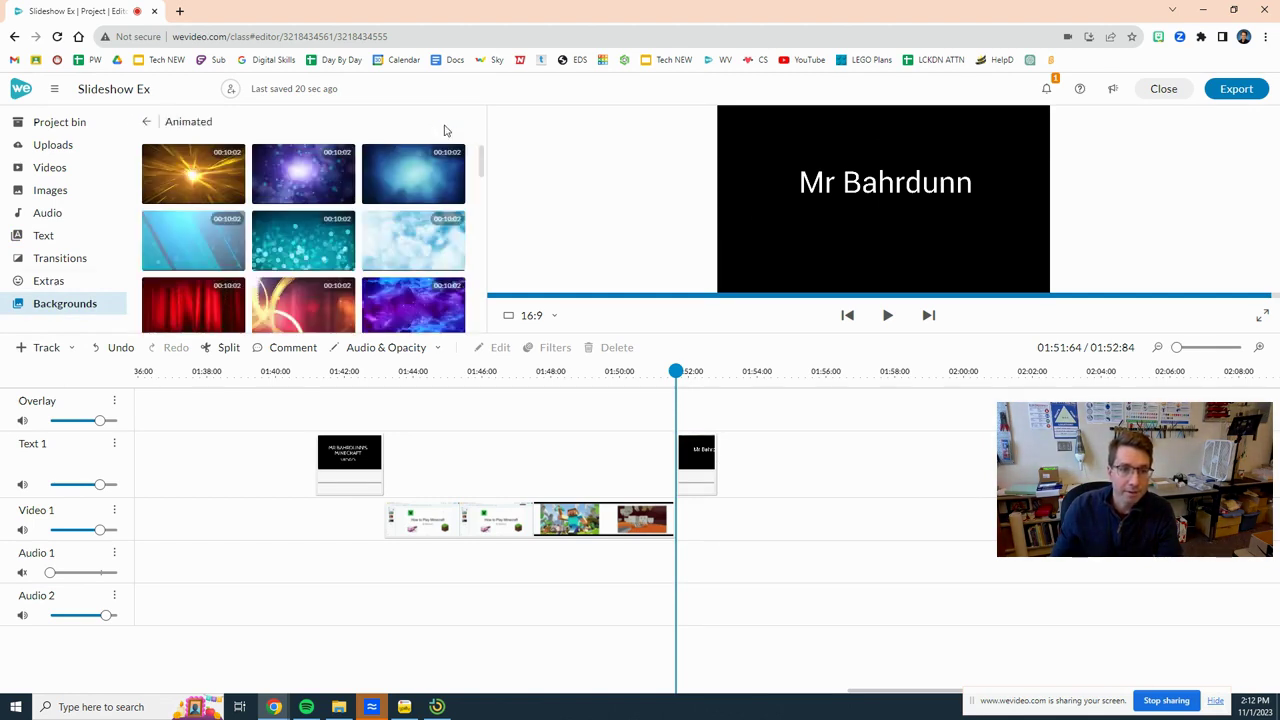
{"action": "scroll", "coordinate": [286, 240], "scroll_direction": "down", "scroll_amount": 2}
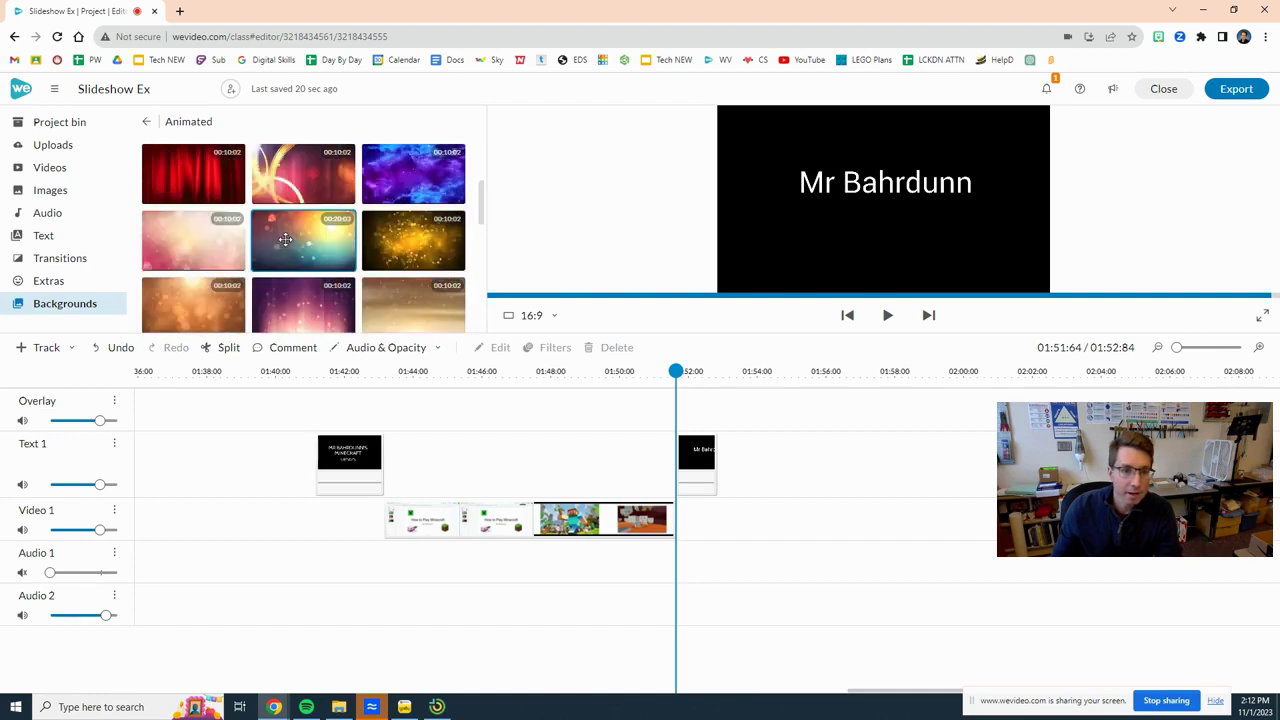
{"action": "scroll", "coordinate": [286, 240], "scroll_direction": "down", "scroll_amount": 1}
- Drop the tan sparkle animated background onto Video 1 under the opening title and preview it
{"action": "left_click_drag", "start_coordinate": [413, 240], "coordinate": [503, 505]}
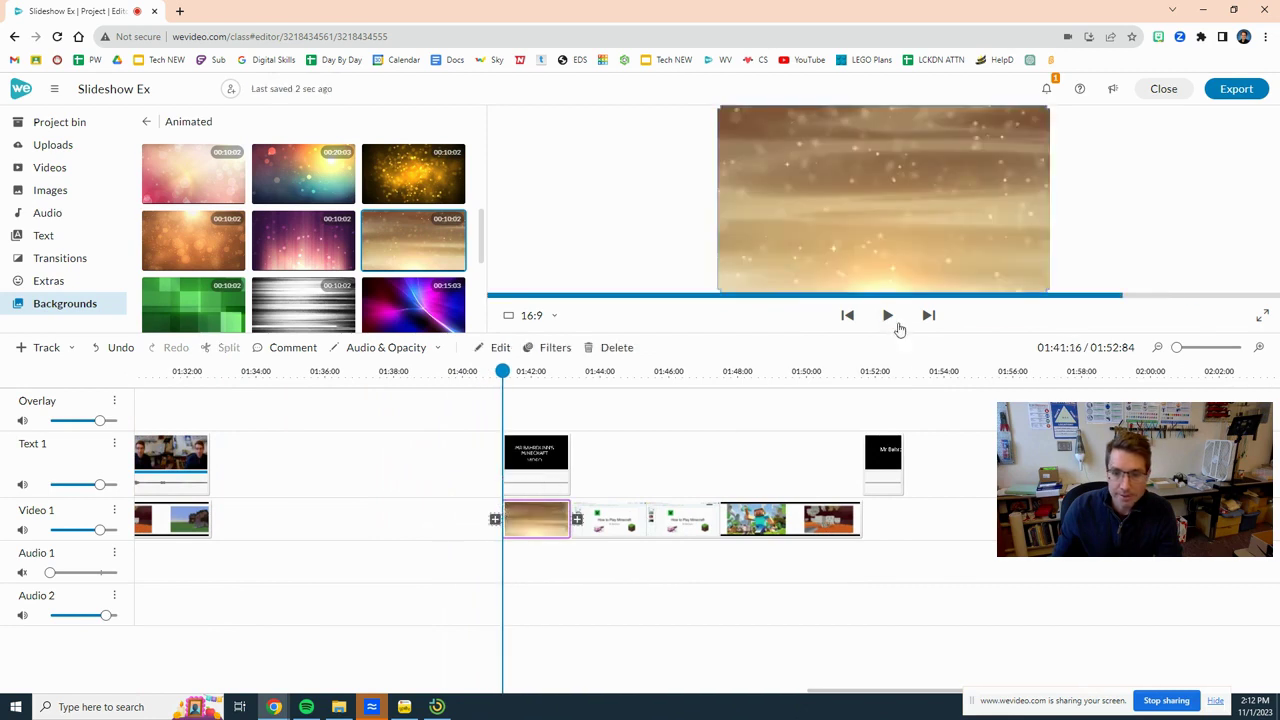
{"action": "left_click", "coordinate": [888, 316]}
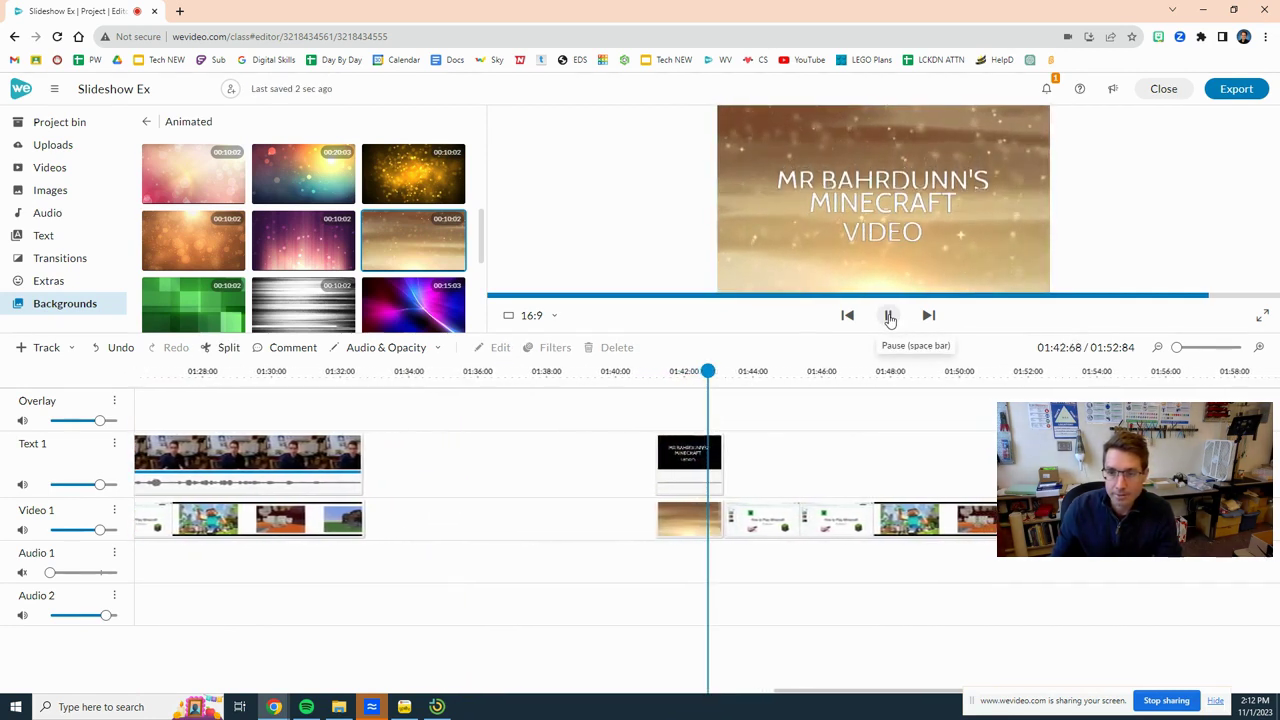
{"action": "left_click", "coordinate": [889, 315]}
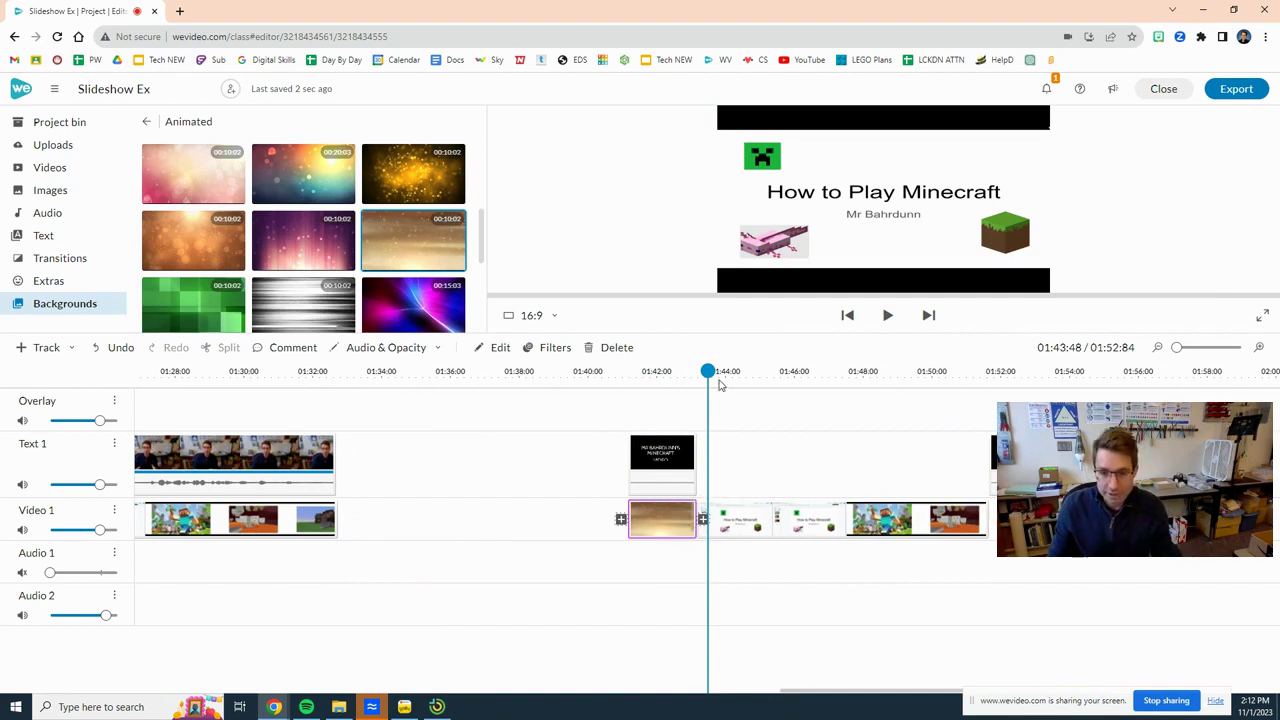
{"action": "left_click_drag", "start_coordinate": [716, 378], "coordinate": [1031, 372]}
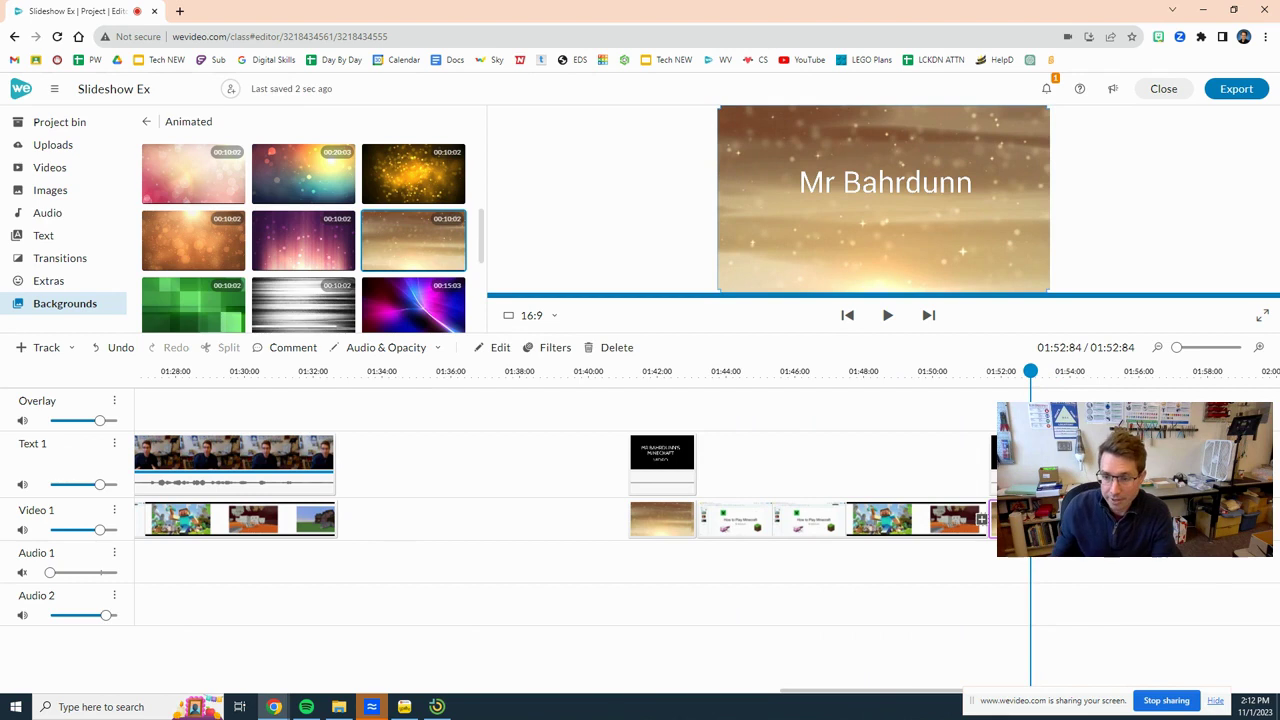
- Set the cross fade before the tan background clip to a 0.2 second duration
{"action": "left_click_drag", "start_coordinate": [690, 515], "coordinate": [636, 524]}
{"action": "left_click", "coordinate": [981, 518]}
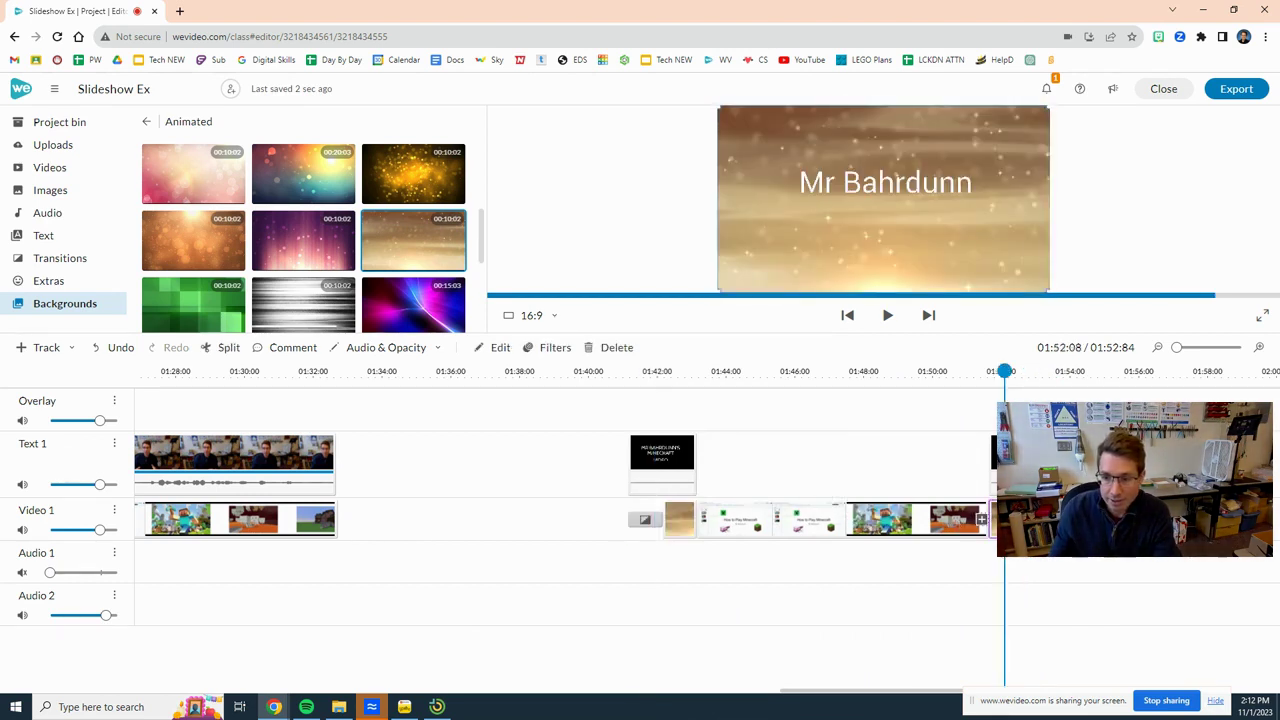
{"action": "left_click", "coordinate": [648, 520]}
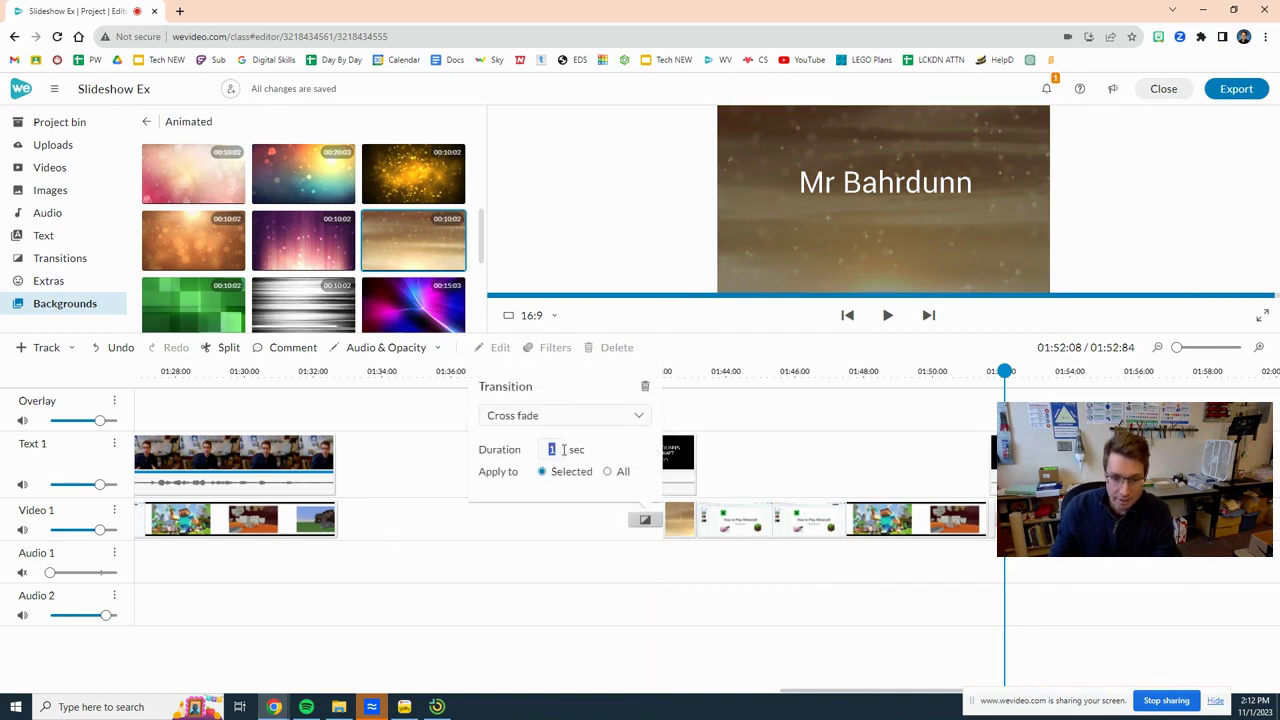
{"action": "type", "text": "0.2"}
{"action": "key", "text": "Return"}
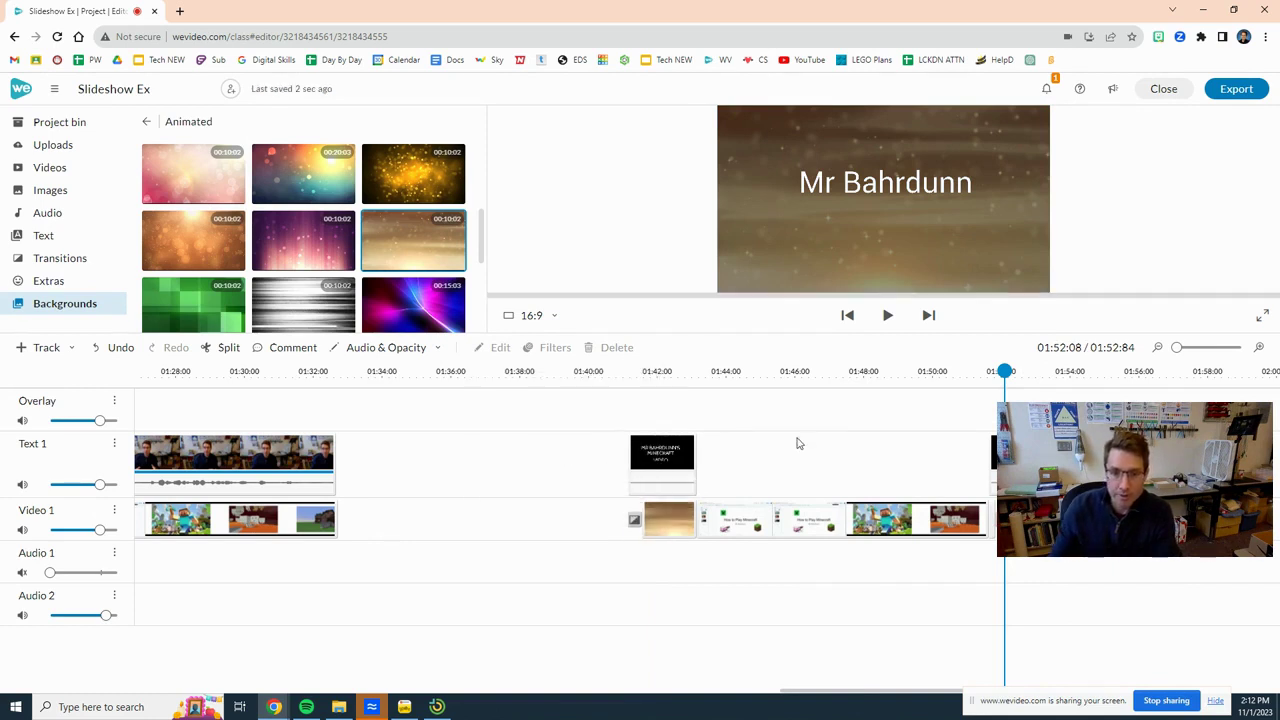
- Play the opening title section and the closing title to check the shorter transition
{"action": "left_click_drag", "start_coordinate": [1005, 371], "coordinate": [630, 373]}
{"action": "left_click", "coordinate": [887, 315]}
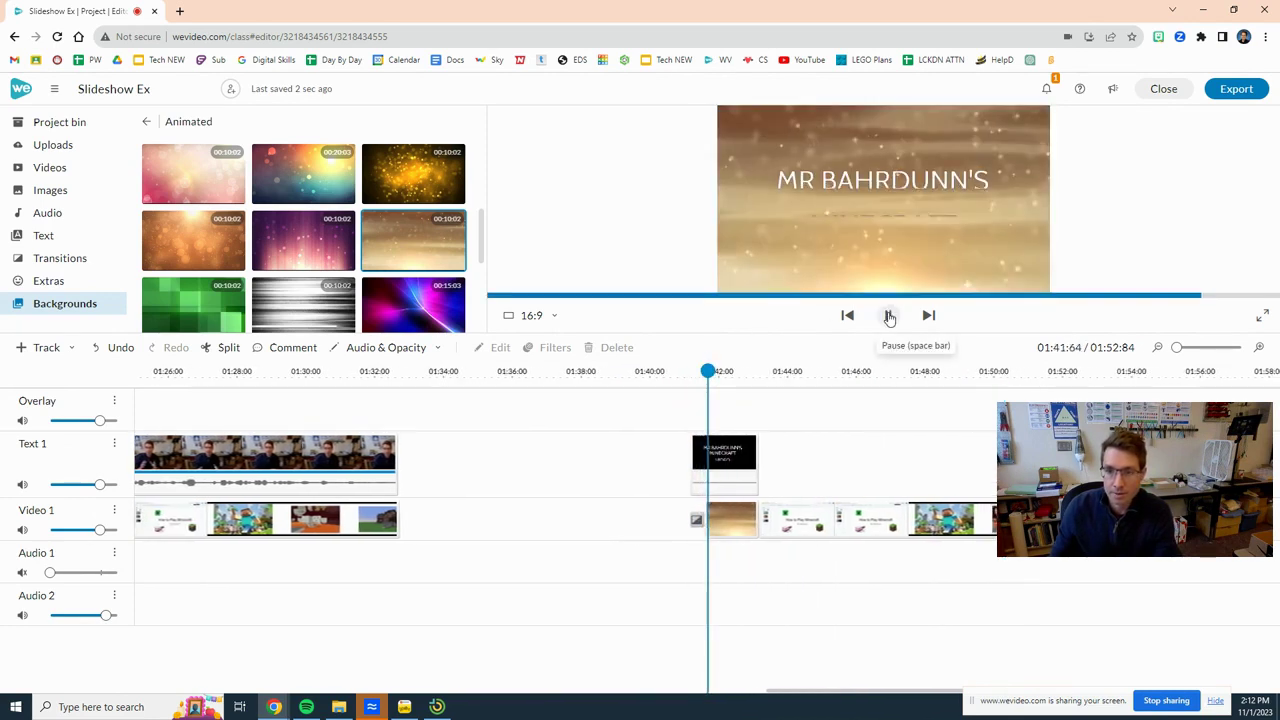
{"action": "left_click", "coordinate": [889, 316]}
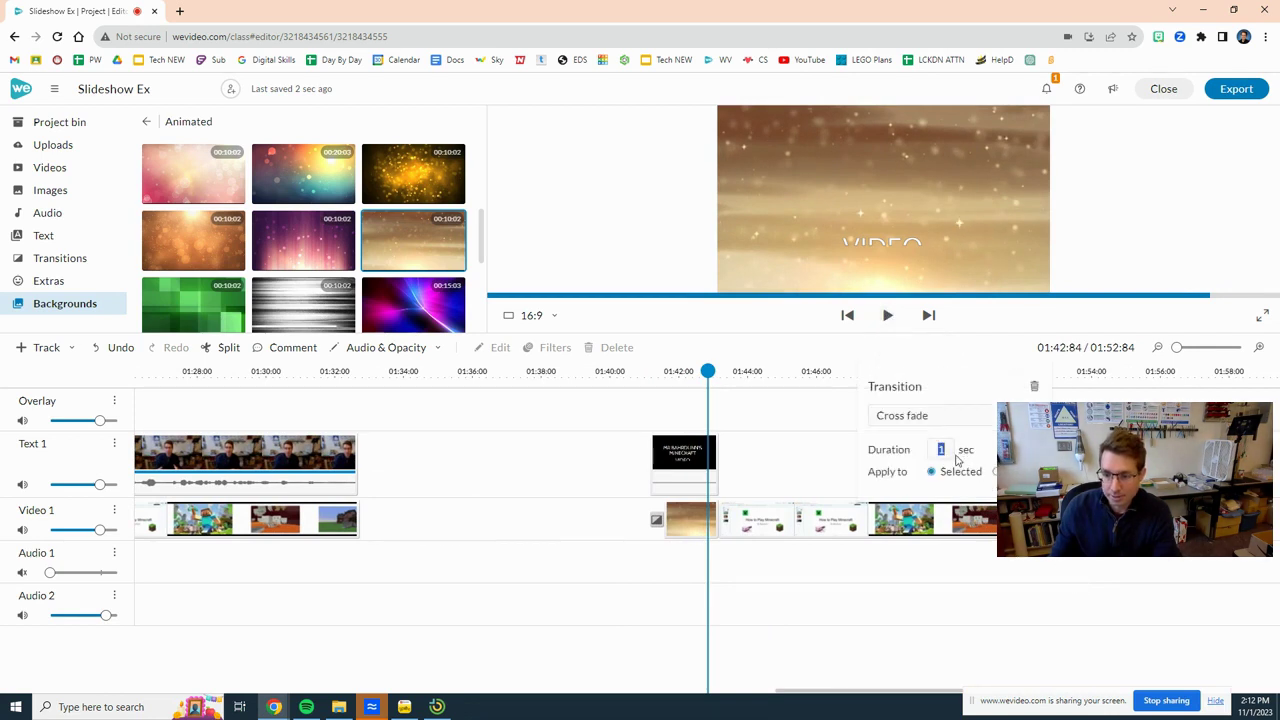
{"action": "key", "text": "Return"}
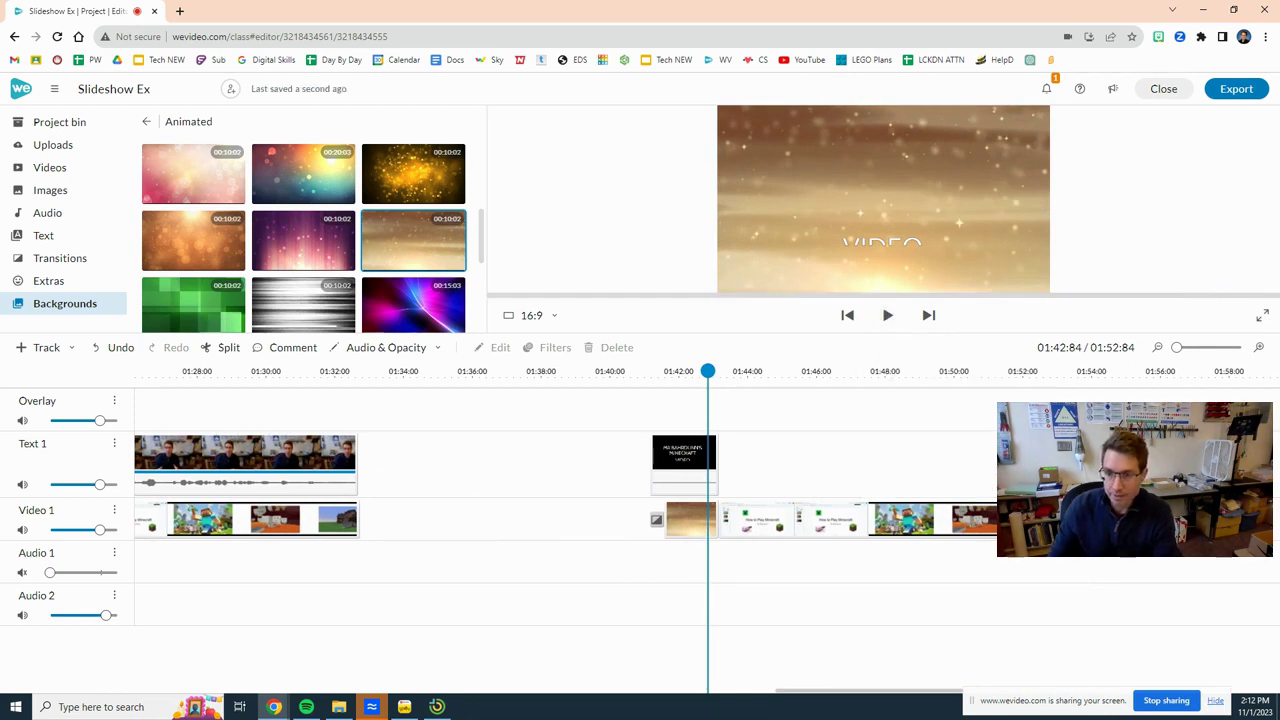
{"action": "left_click", "coordinate": [928, 315]}
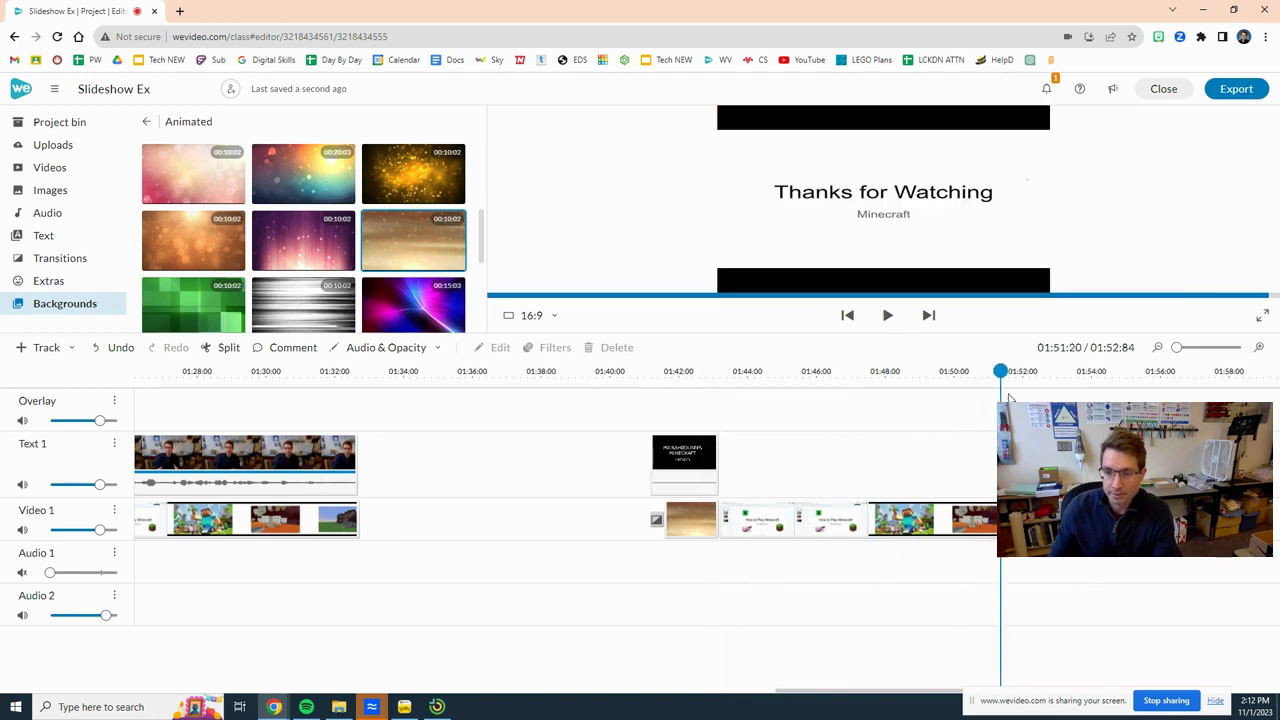
{"action": "left_click", "coordinate": [885, 315]}
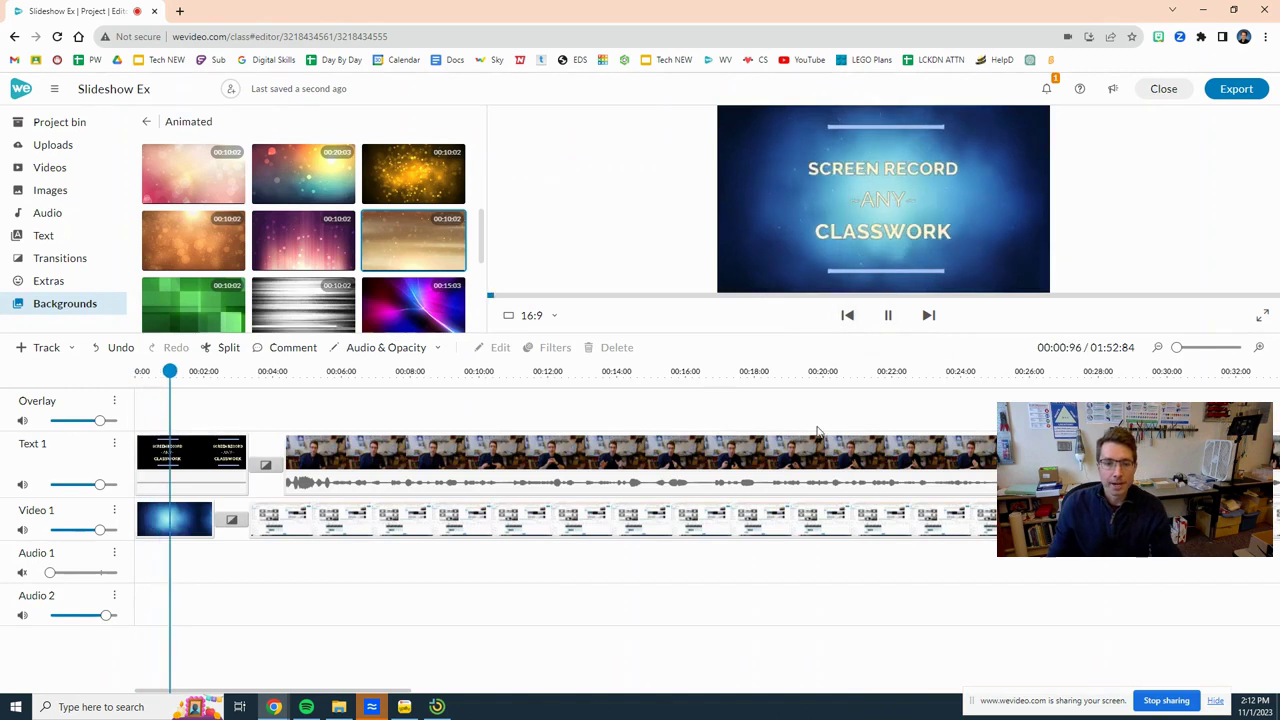
- Stop playback, zoom the timeline around 01:40:36, and move the playhead to the video's end
{"action": "left_click", "coordinate": [887, 315]}
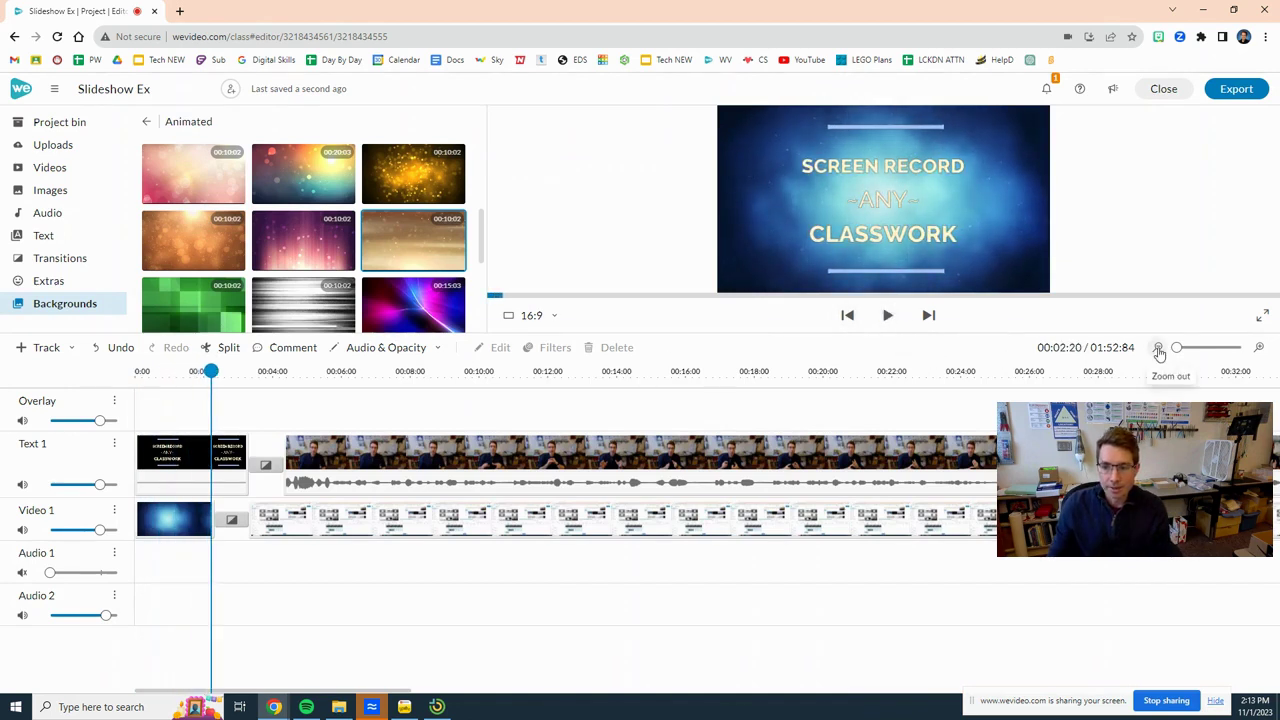
{"action": "left_click", "coordinate": [1160, 350]}
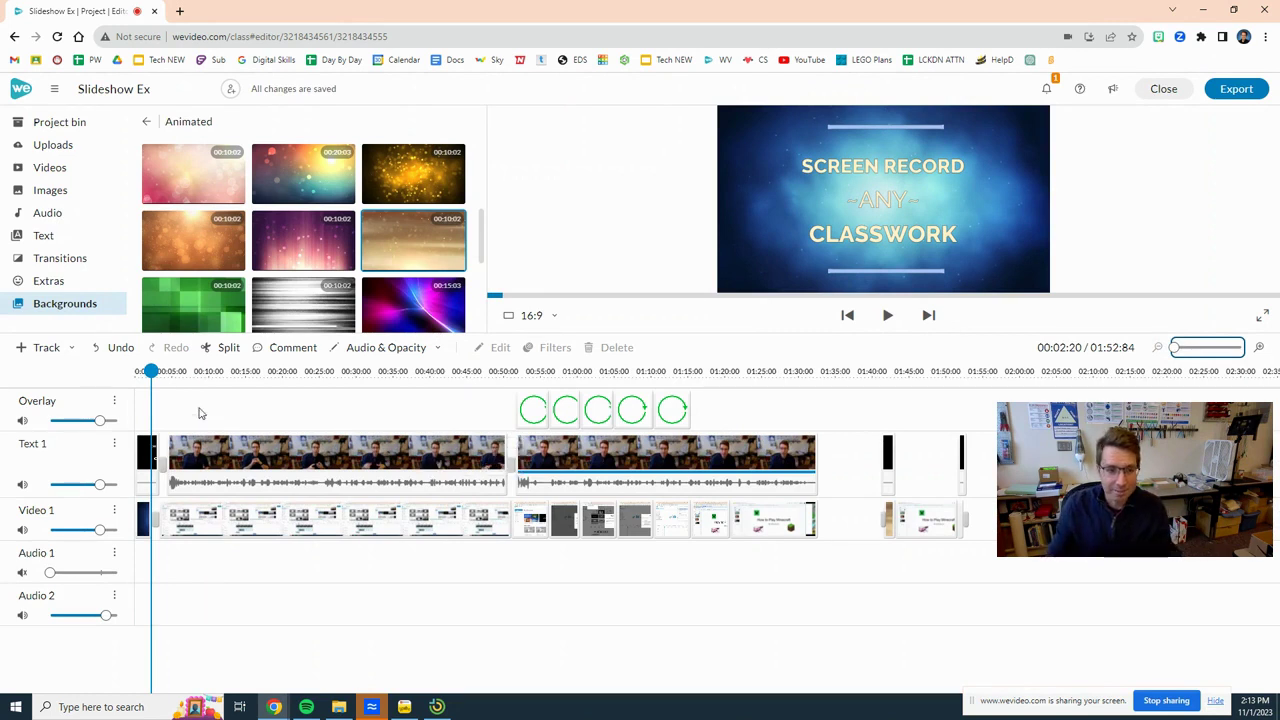
{"action": "left_click_drag", "start_coordinate": [150, 371], "coordinate": [877, 455]}
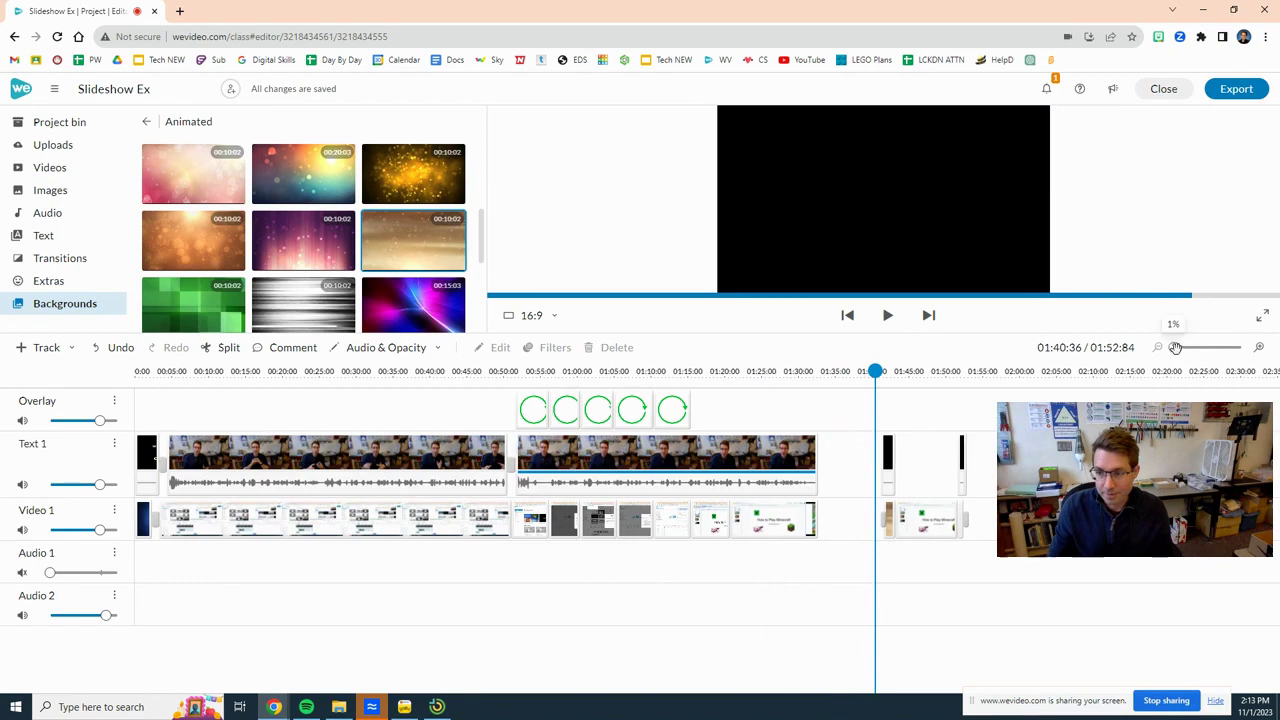
{"action": "left_click_drag", "start_coordinate": [1176, 347], "coordinate": [1174, 347]}
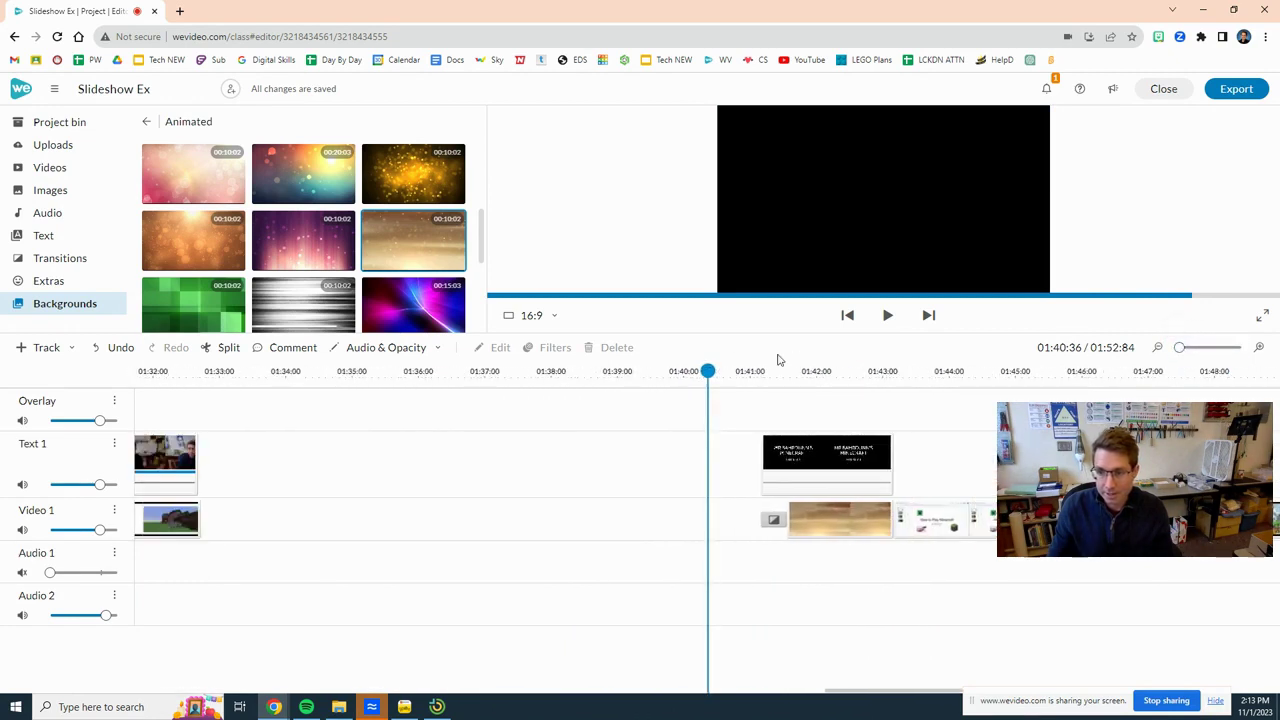
{"action": "left_click_drag", "start_coordinate": [798, 371], "coordinate": [1202, 400]}
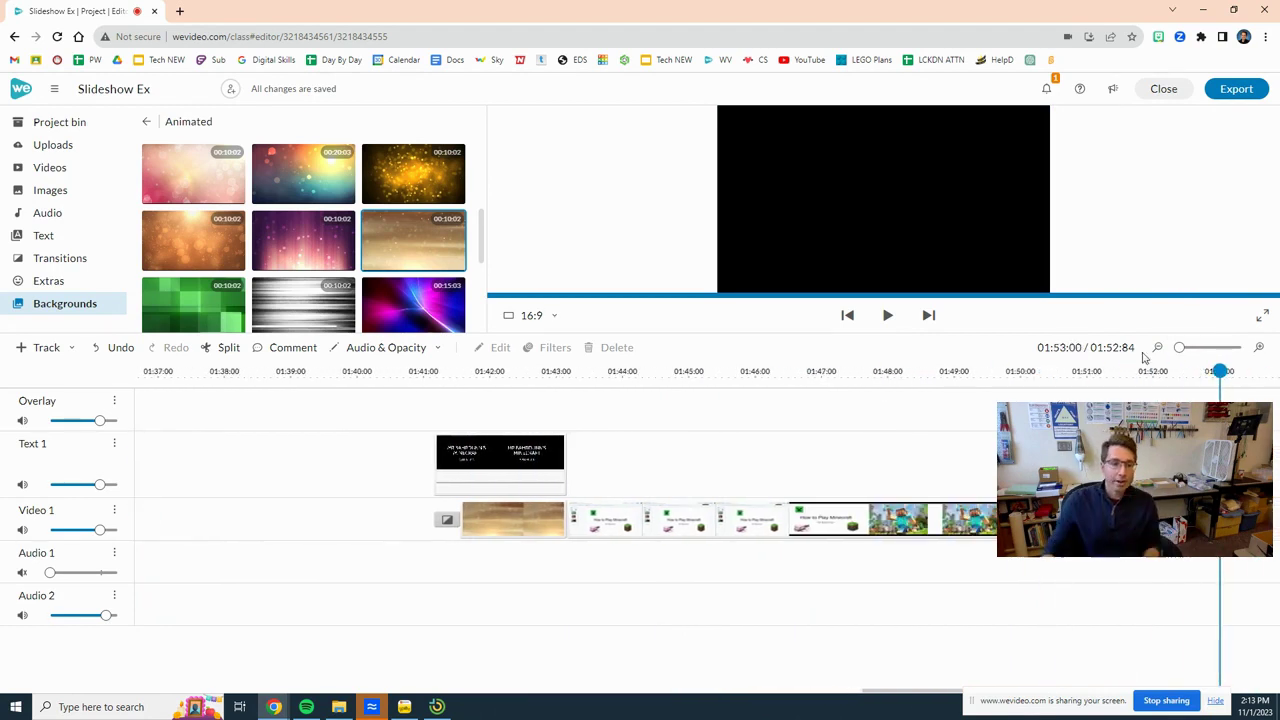
- Add 'Feel good plucky guitar' from the Inspiring music category to Audio 1 at about 01:41
{"action": "left_click", "coordinate": [44, 212]}
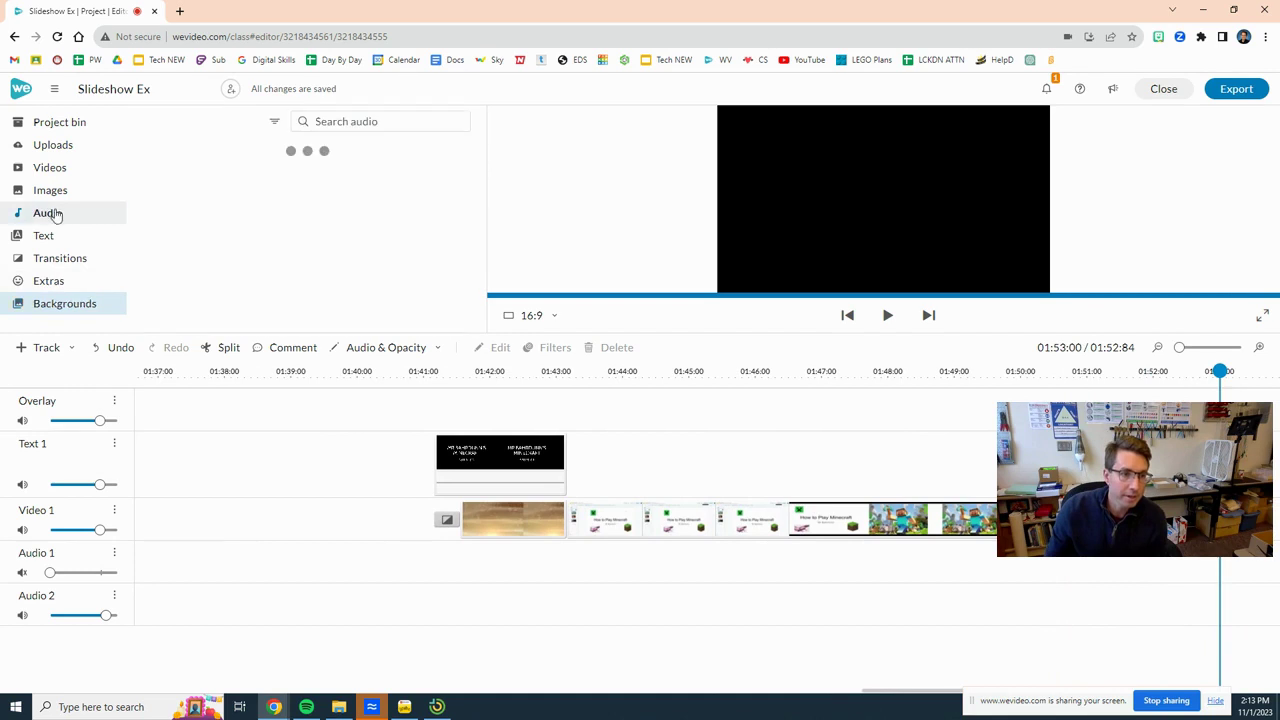
{"action": "left_click", "coordinate": [311, 222]}
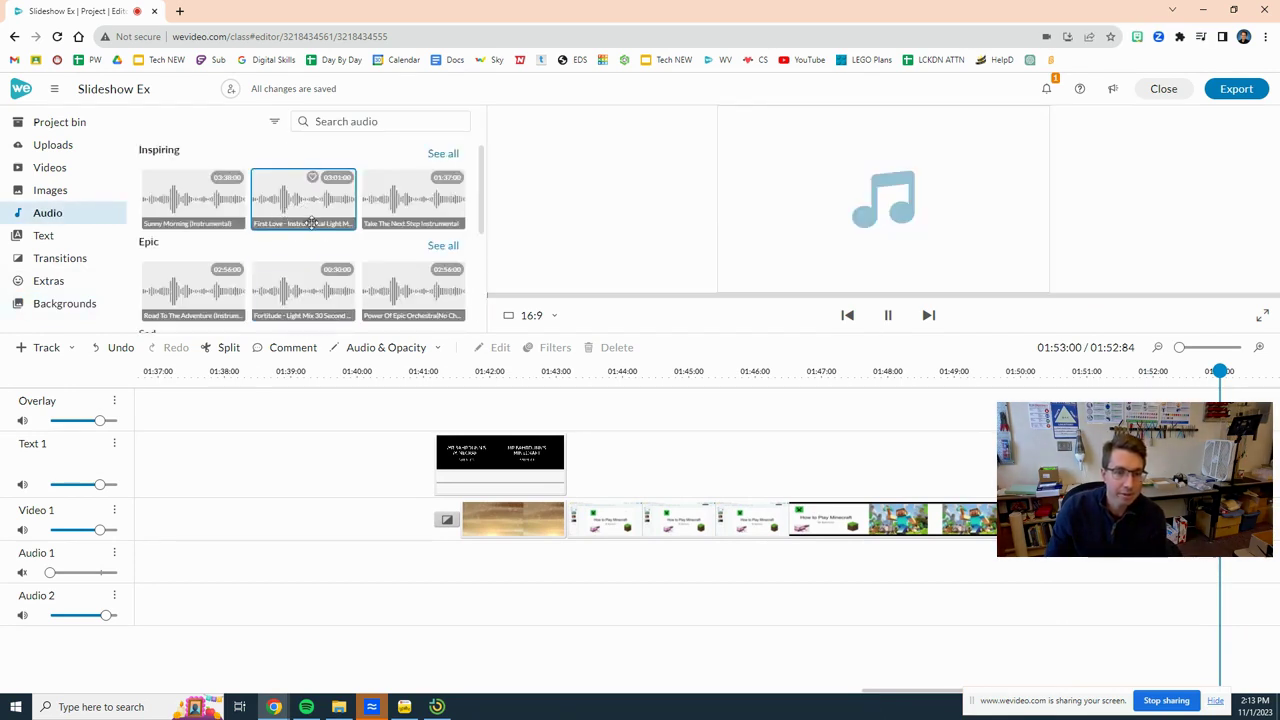
{"action": "left_click", "coordinate": [445, 155]}
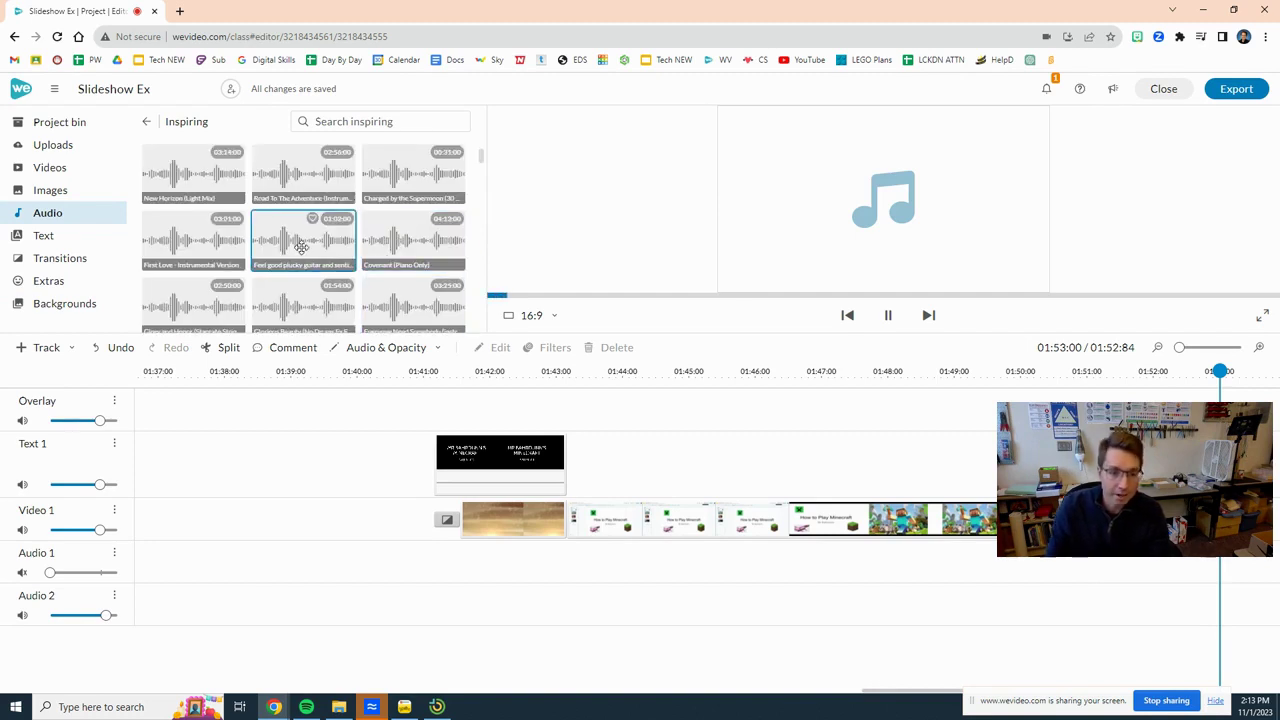
{"action": "key", "text": "XF86AudioLowerVolume"}
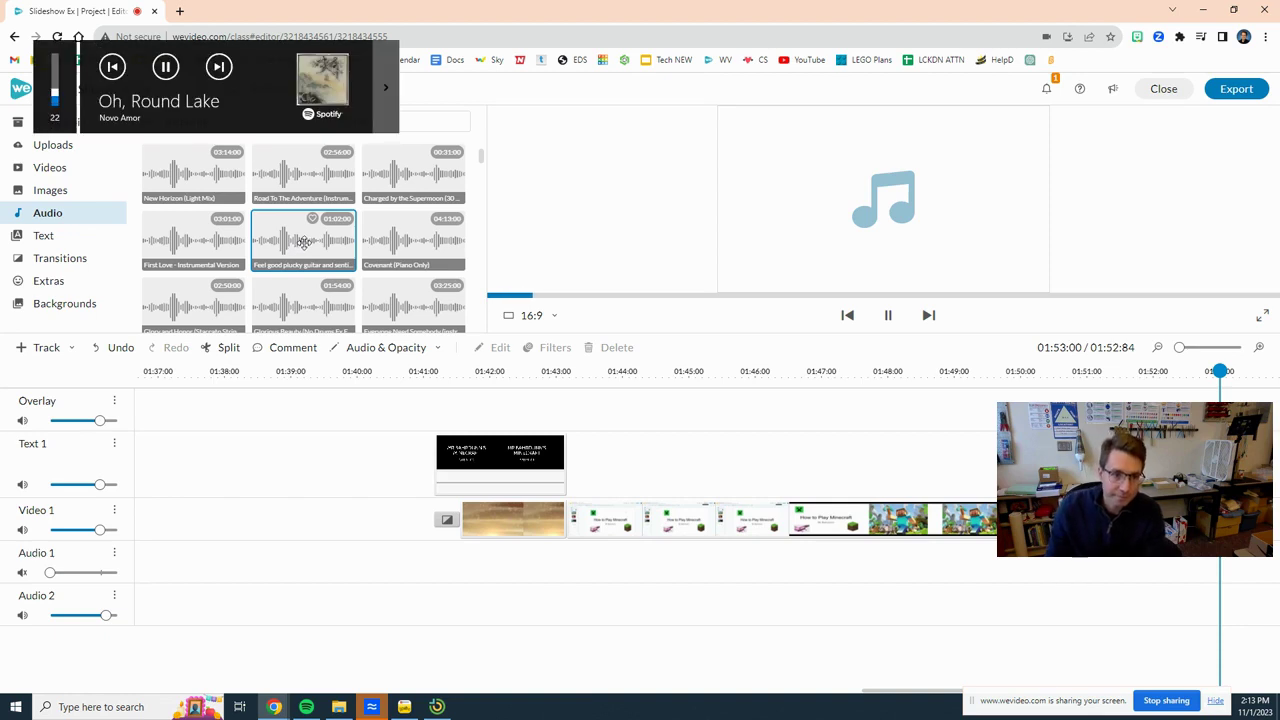
{"action": "left_click_drag", "start_coordinate": [304, 241], "coordinate": [449, 570]}
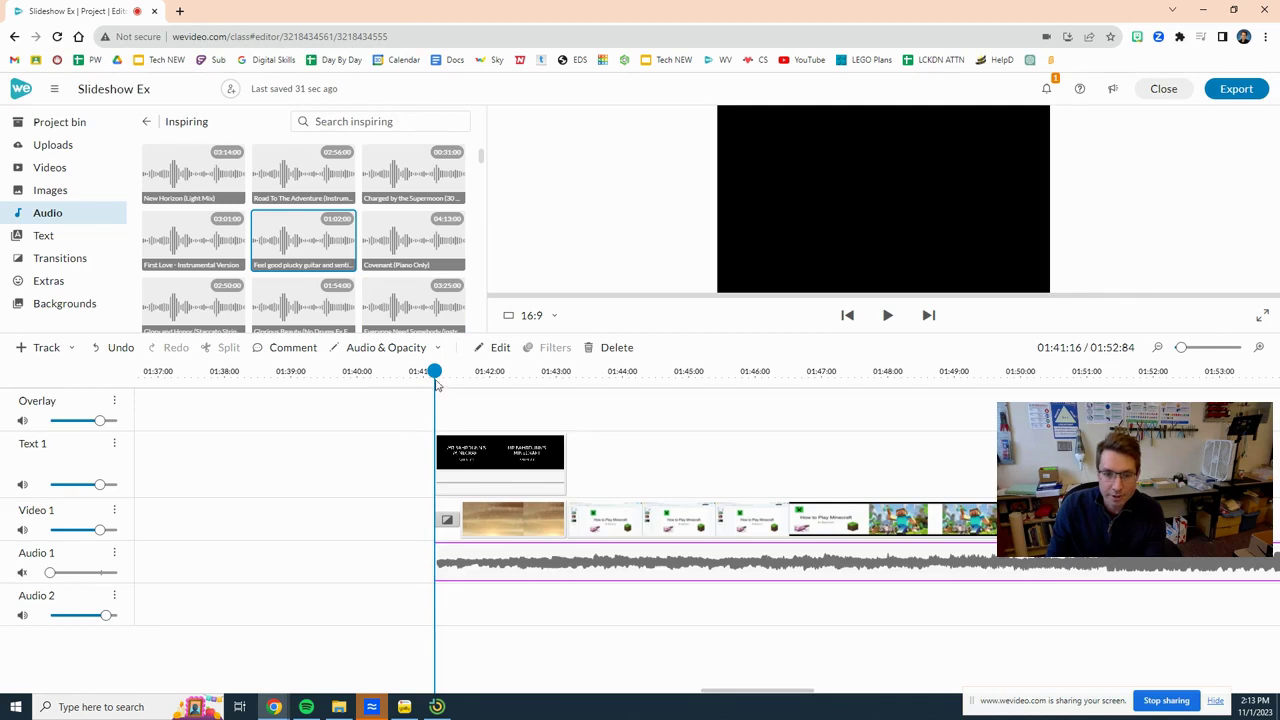
- Trim the guitar track's right edge so it ends with the video at 1:52.84
{"action": "left_click_drag", "start_coordinate": [436, 382], "coordinate": [1175, 347]}
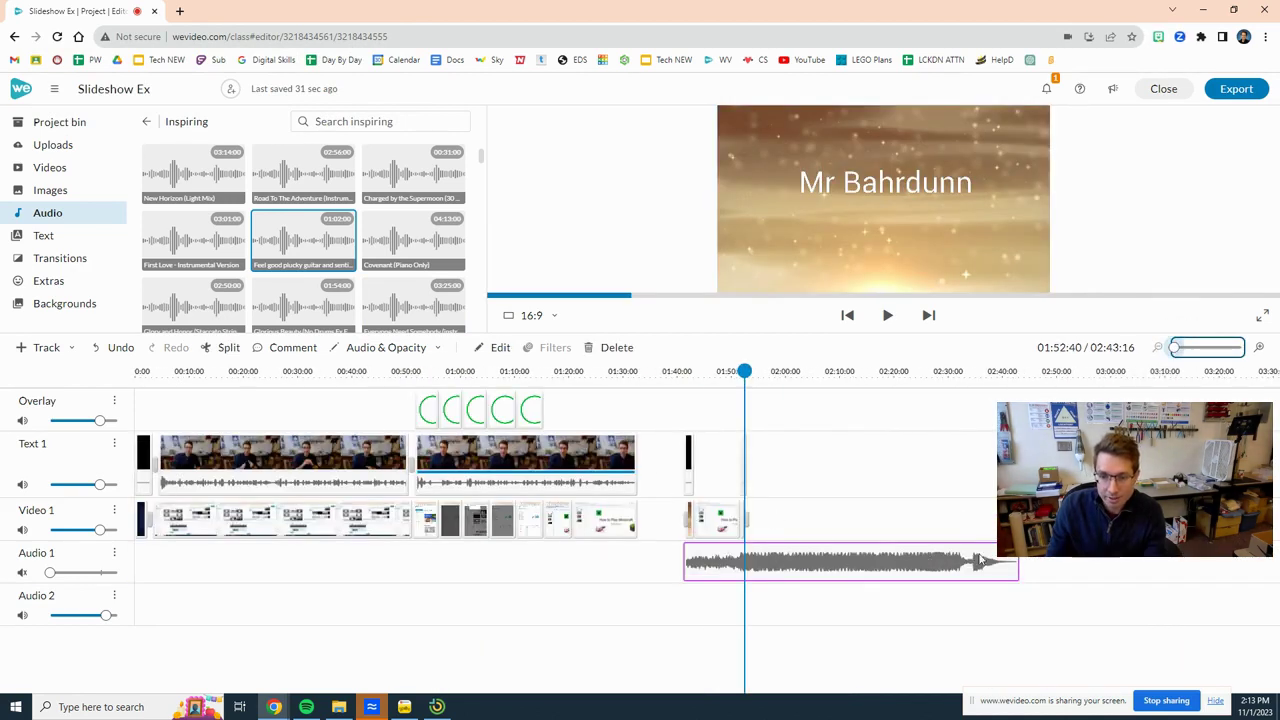
{"action": "left_click_drag", "start_coordinate": [1015, 560], "coordinate": [748, 563]}
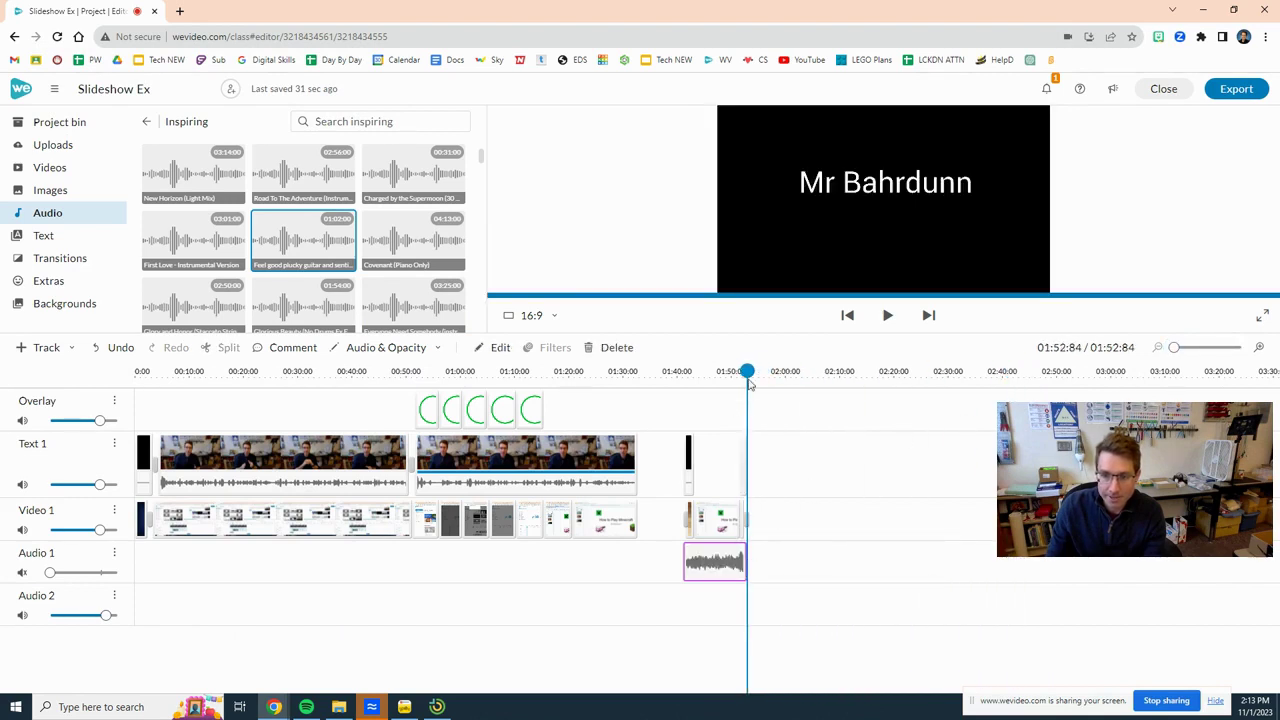
{"action": "left_click_drag", "start_coordinate": [750, 384], "coordinate": [680, 373]}
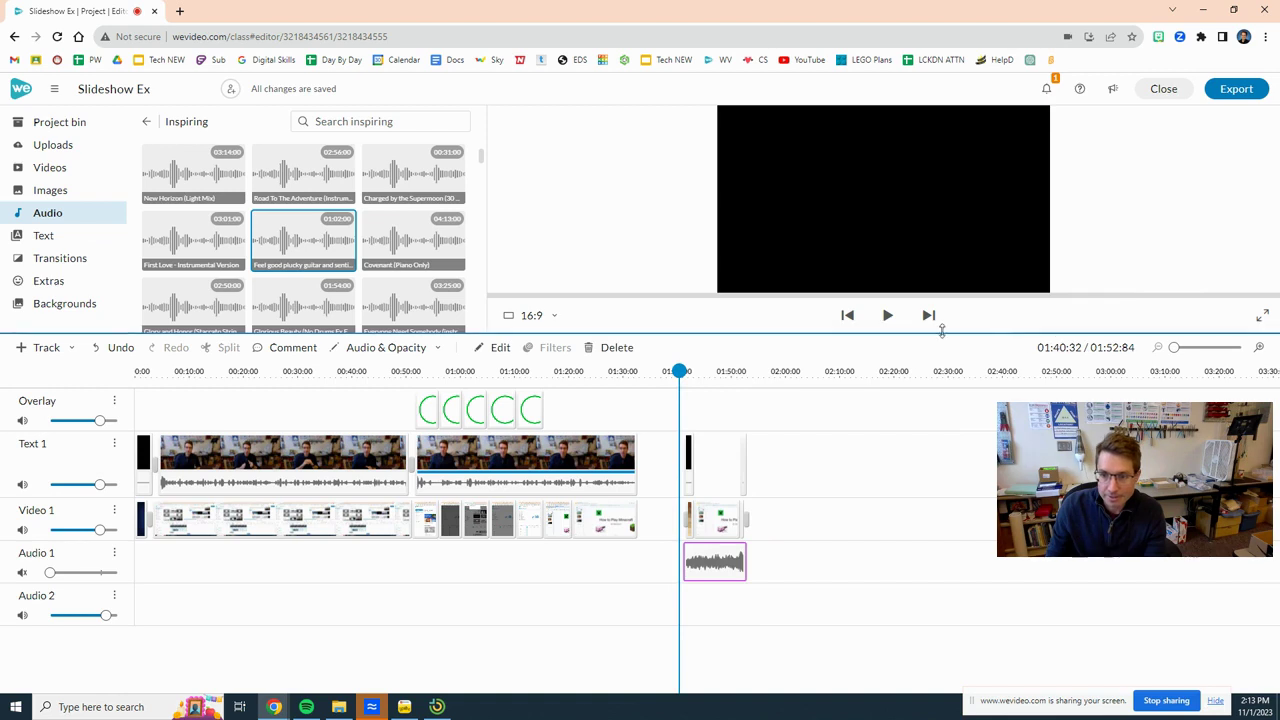
- Unmute Audio 1 and raise its track volume to about 81%, playing back to hear the music
{"action": "left_click", "coordinate": [887, 315]}
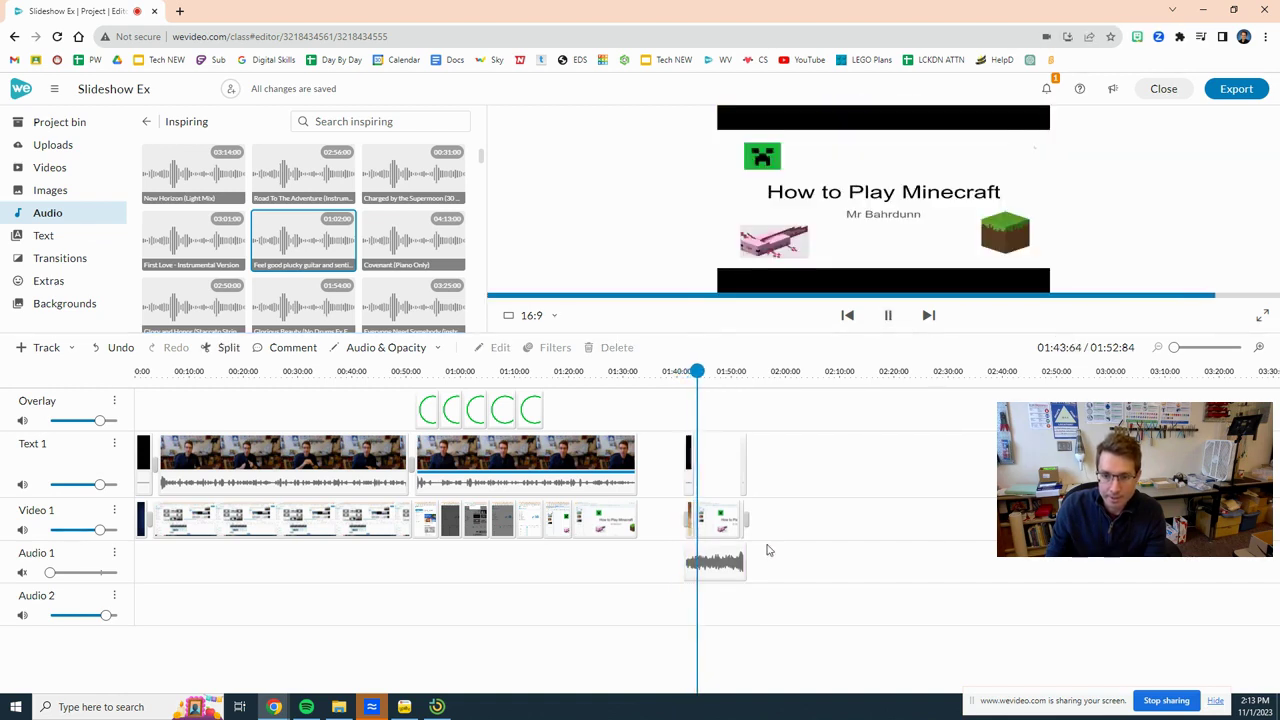
{"action": "left_click", "coordinate": [22, 574]}
{"action": "left_click_drag", "start_coordinate": [79, 573], "coordinate": [87, 573]}
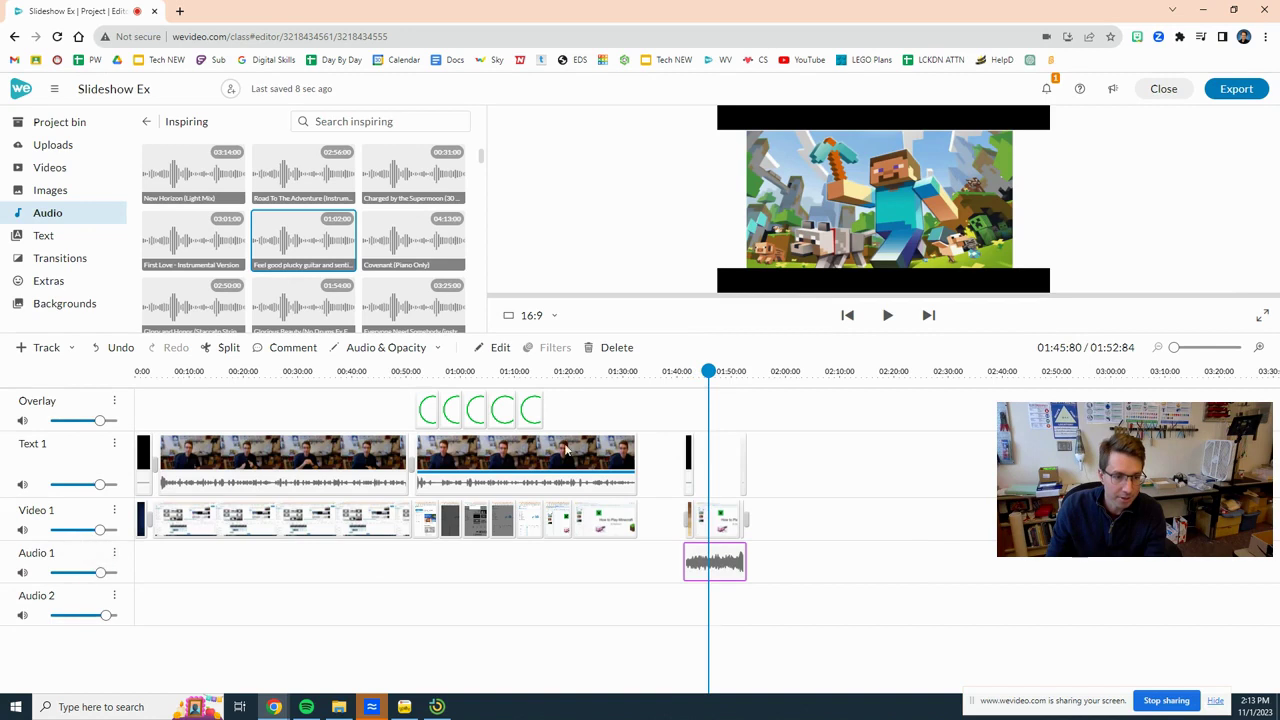
{"action": "left_click", "coordinate": [888, 316]}
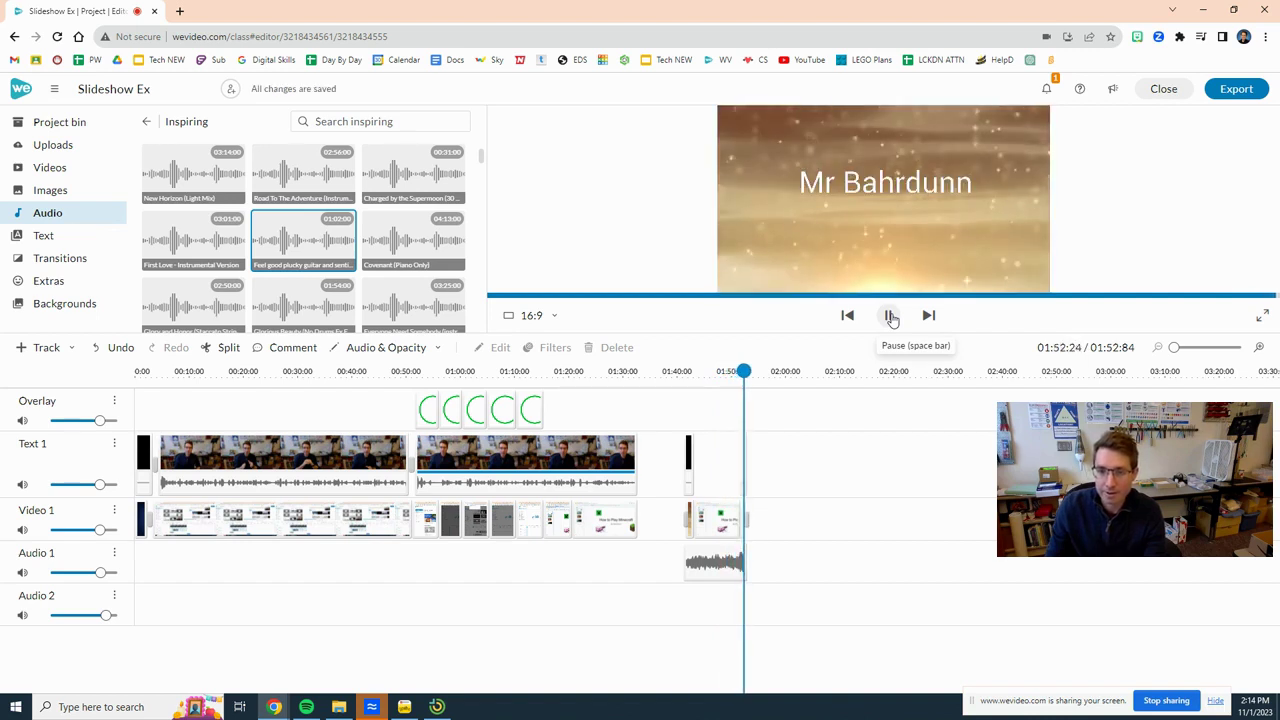
- Show the audio level line on the Audio 1 track, zoomed in on the timeline's end
{"action": "double_click", "coordinate": [728, 563]}
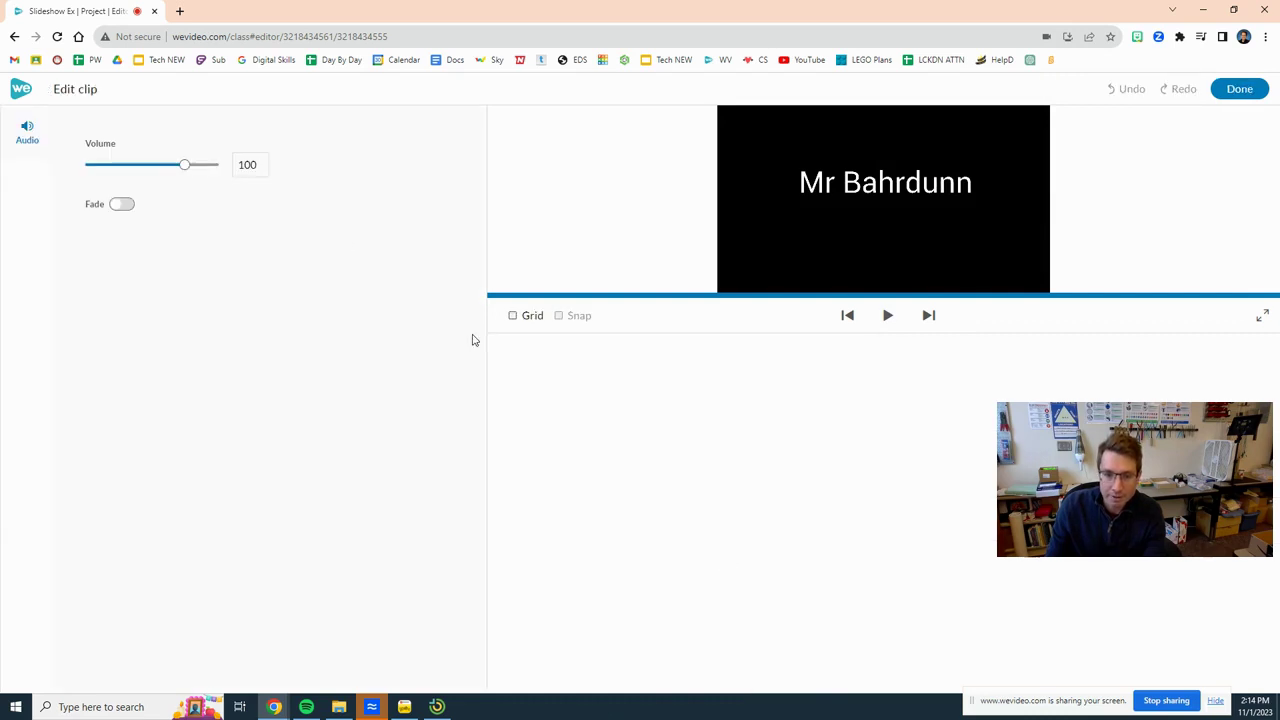
{"action": "left_click", "coordinate": [1240, 89]}
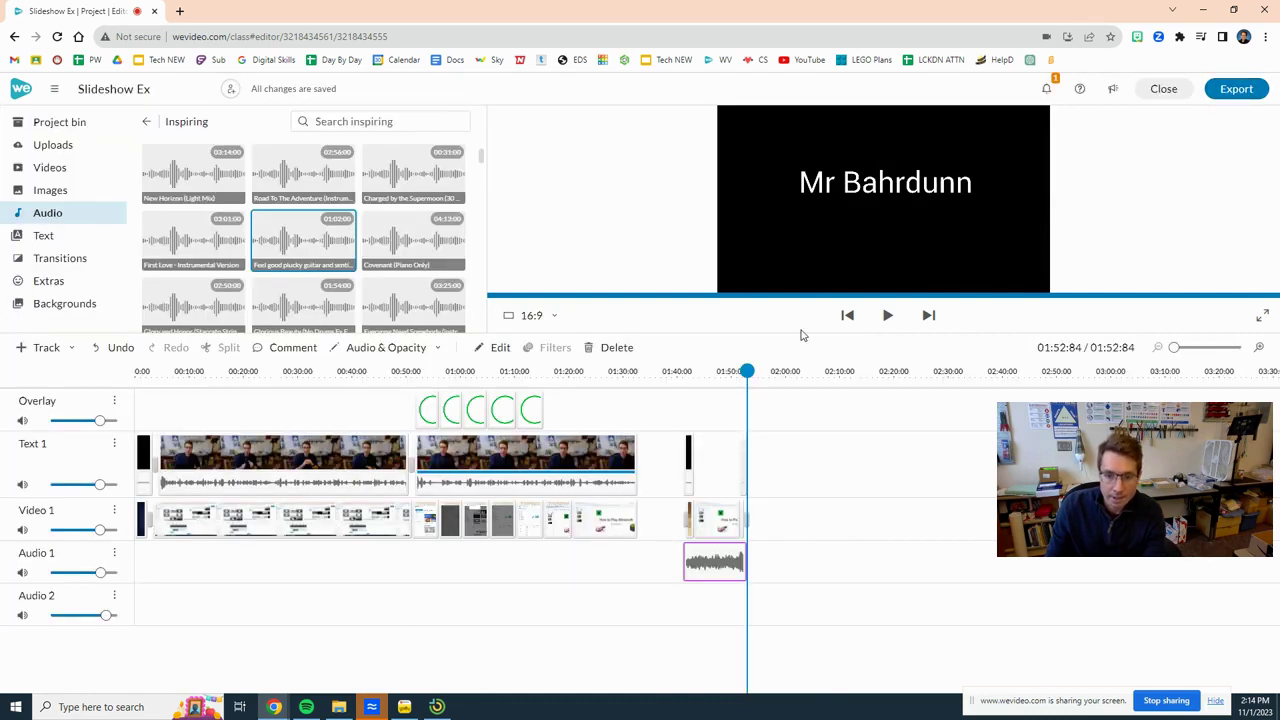
{"action": "left_click_drag", "start_coordinate": [1177, 347], "coordinate": [1183, 347]}
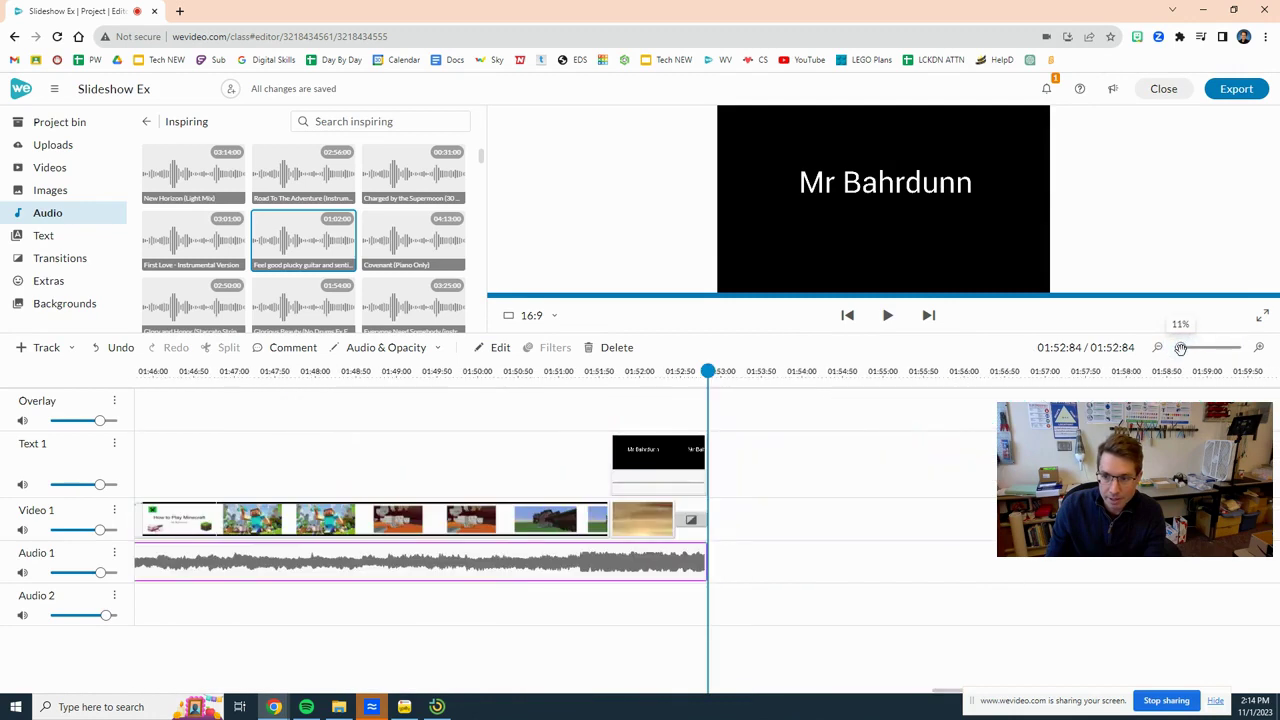
{"action": "left_click", "coordinate": [117, 556]}
{"action": "mouse_move", "coordinate": [188, 600]}
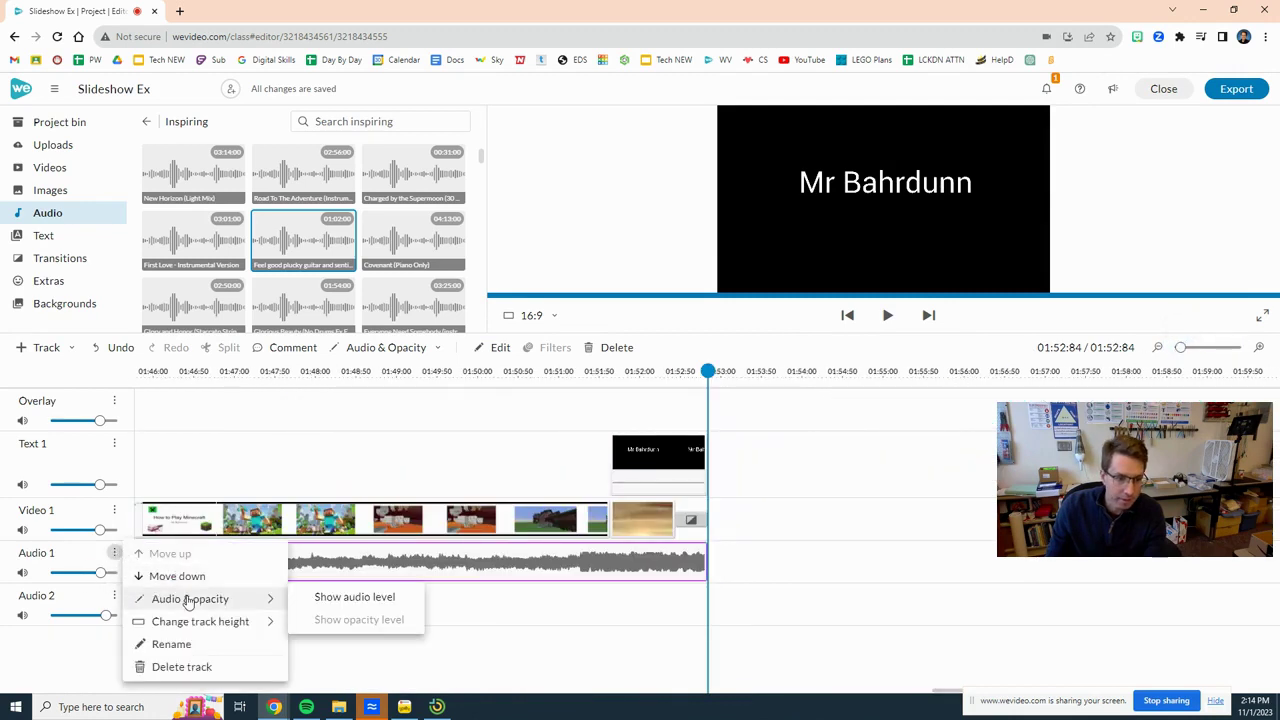
{"action": "left_click", "coordinate": [329, 600]}
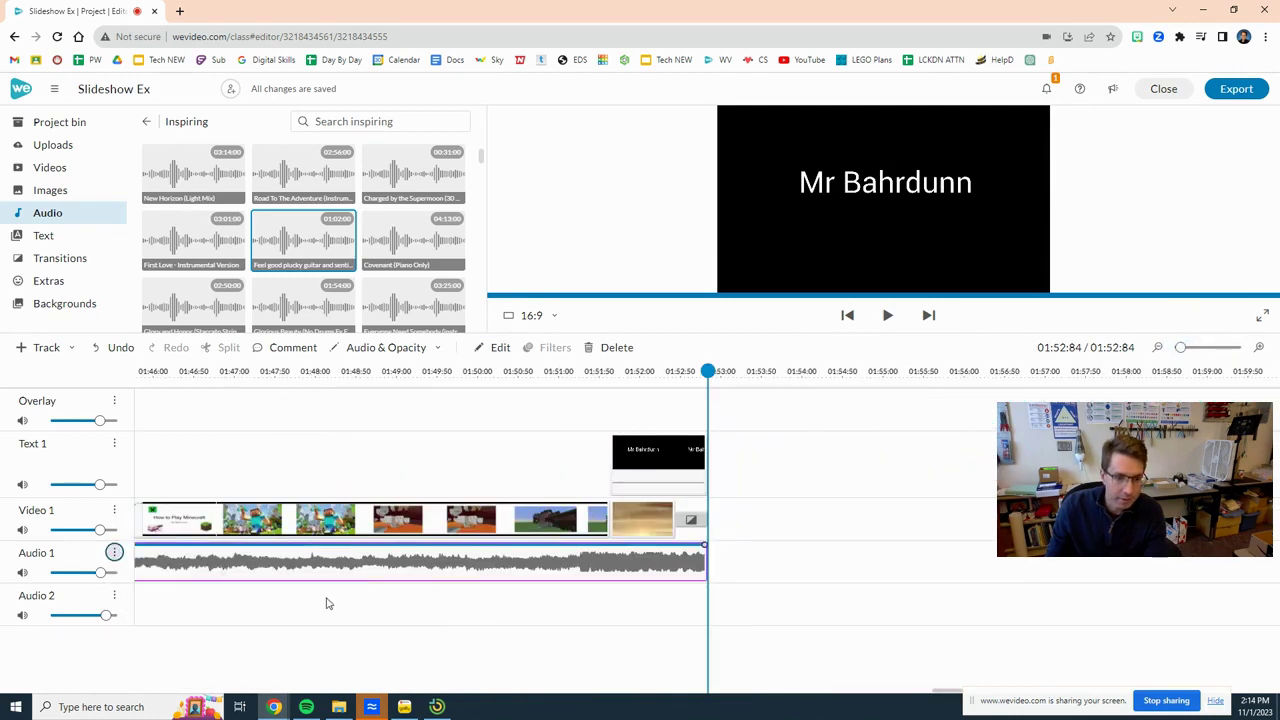
- Add volume keyframes dropping the music to 6% at its end and 39% at its start, then play
{"action": "left_click", "coordinate": [681, 546]}
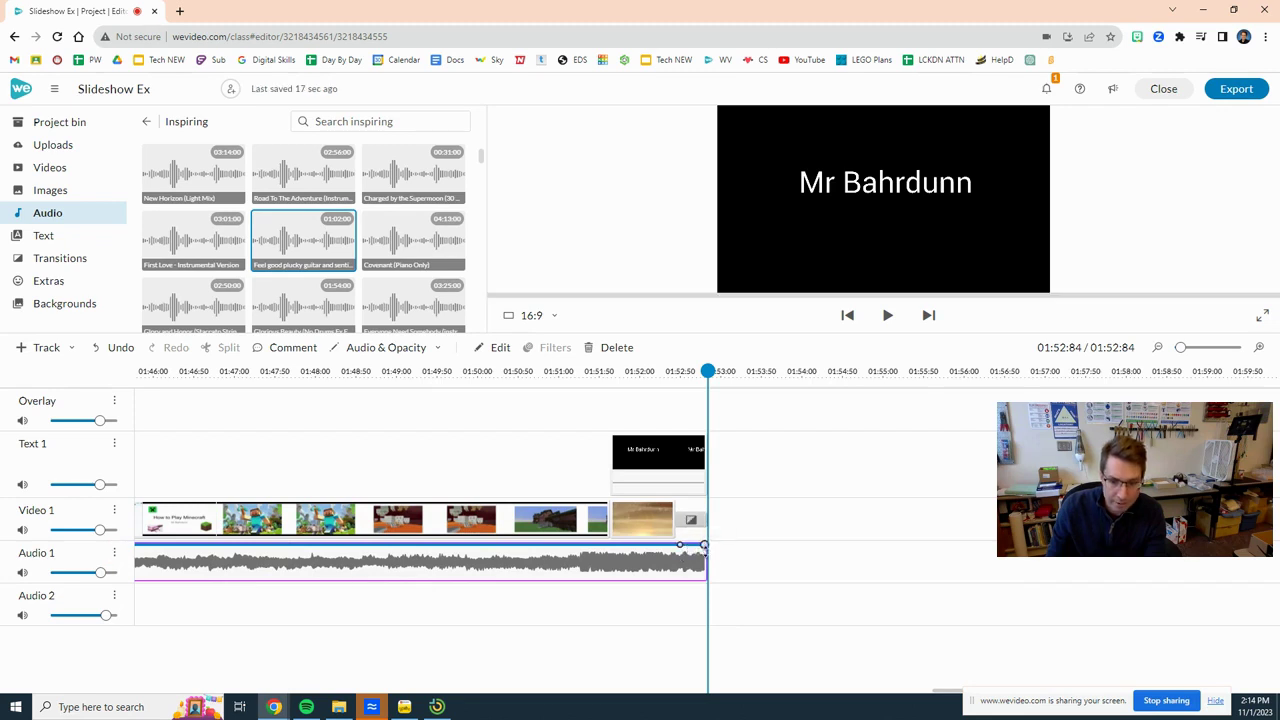
{"action": "left_click_drag", "start_coordinate": [703, 546], "coordinate": [703, 577]}
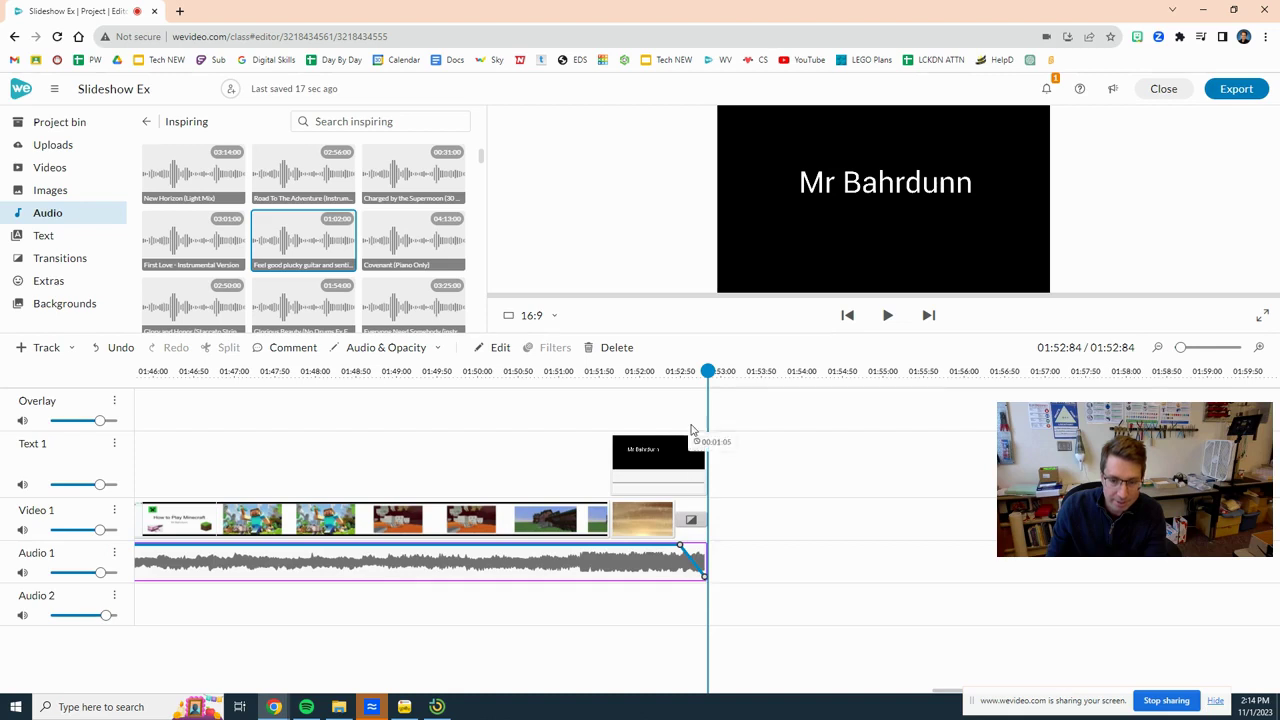
{"action": "left_click_drag", "start_coordinate": [708, 371], "coordinate": [126, 381]}
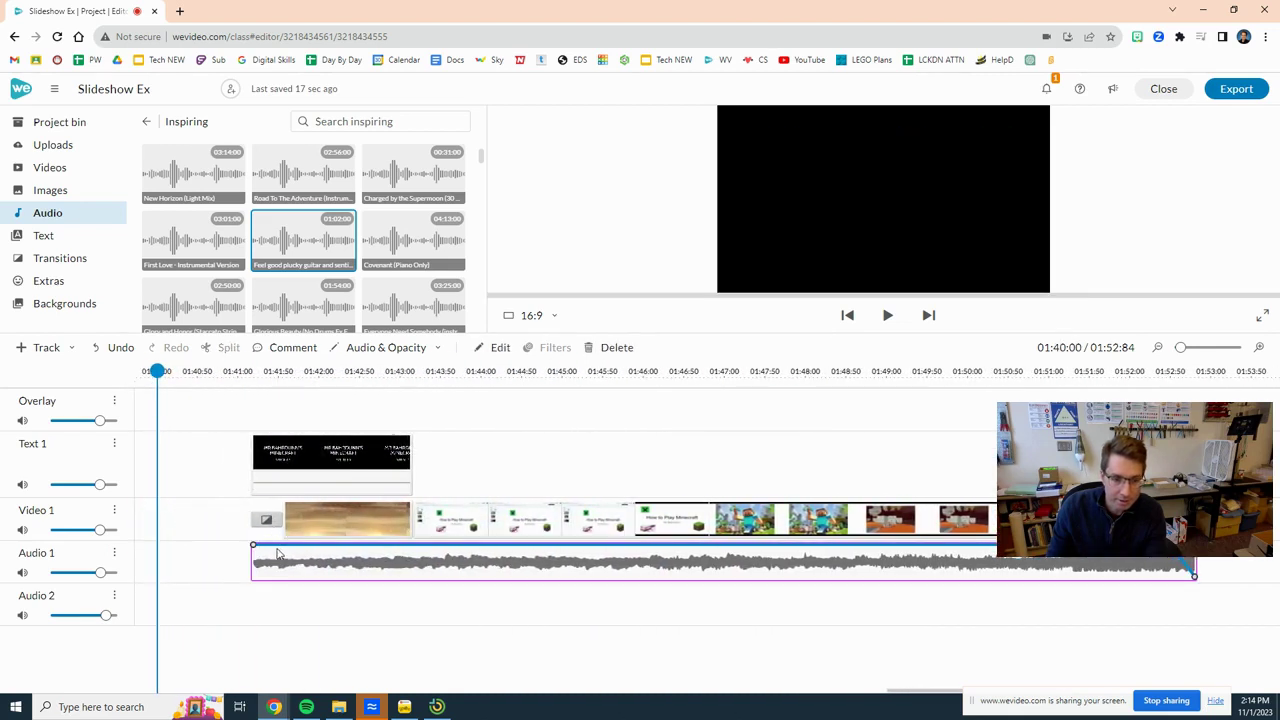
{"action": "left_click", "coordinate": [279, 545]}
{"action": "left_click_drag", "start_coordinate": [253, 545], "coordinate": [253, 573]}
{"action": "left_click", "coordinate": [261, 371]}
{"action": "left_click", "coordinate": [884, 318]}
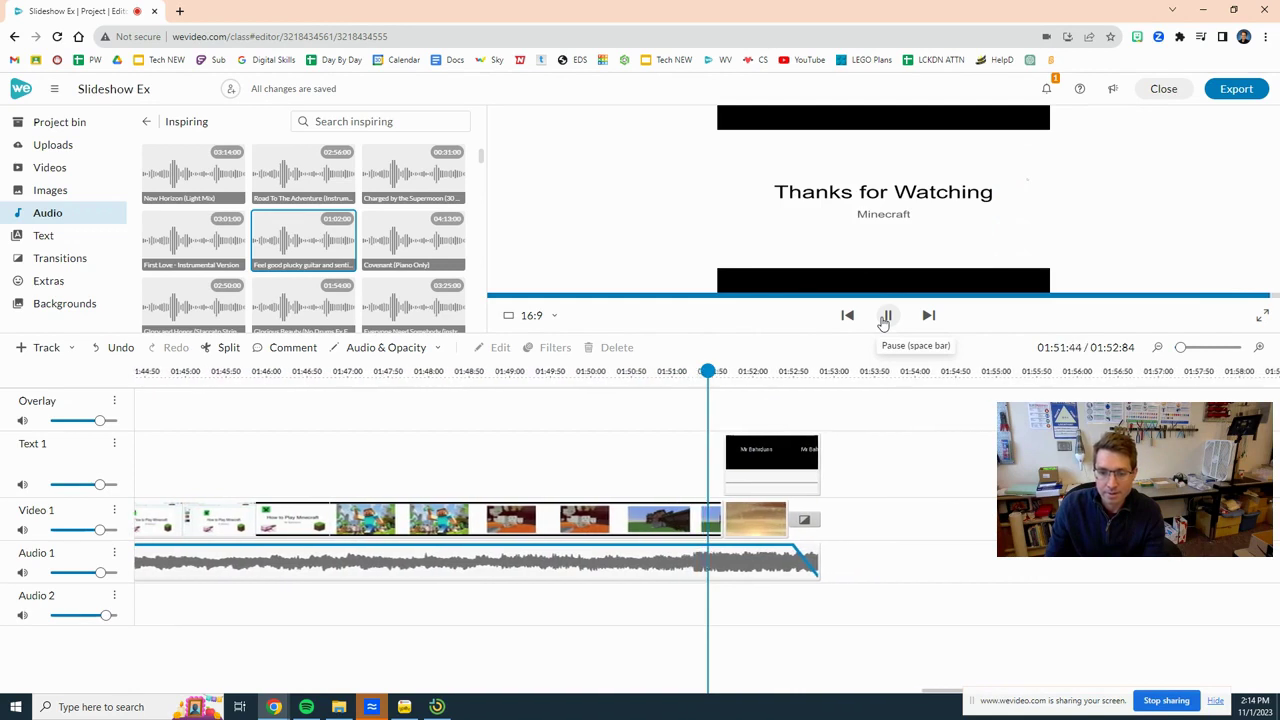
{"action": "left_click", "coordinate": [886, 318]}
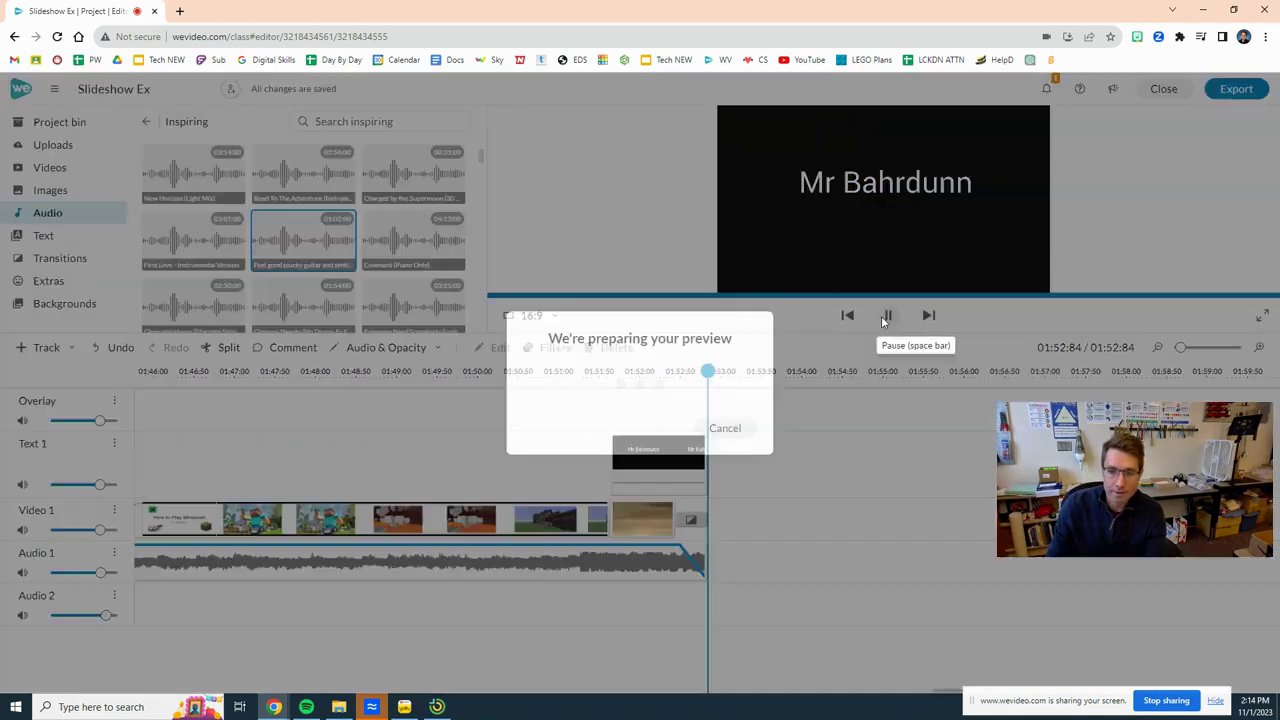
{"action": "left_click", "coordinate": [888, 317]}
{"action": "left_click_drag", "start_coordinate": [1181, 347], "coordinate": [1121, 350]}
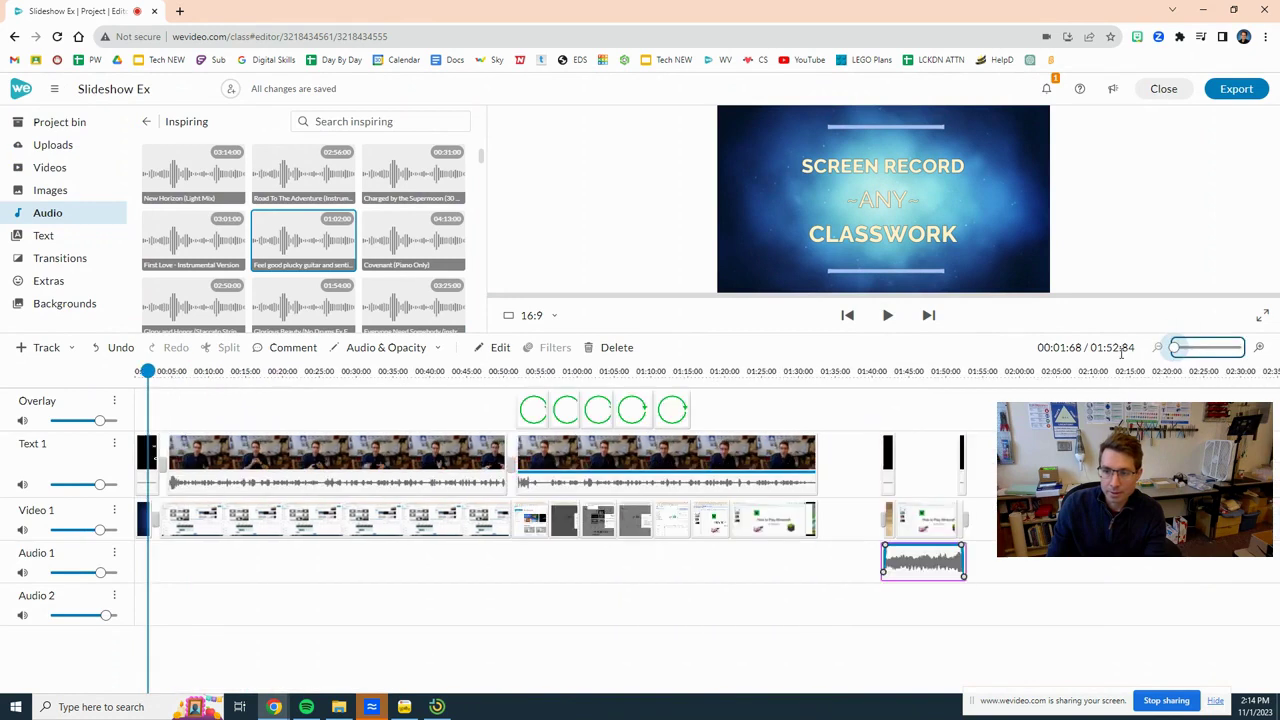
{"action": "left_click_drag", "start_coordinate": [148, 371], "coordinate": [857, 399]}
{"action": "left_click", "coordinate": [874, 398]}
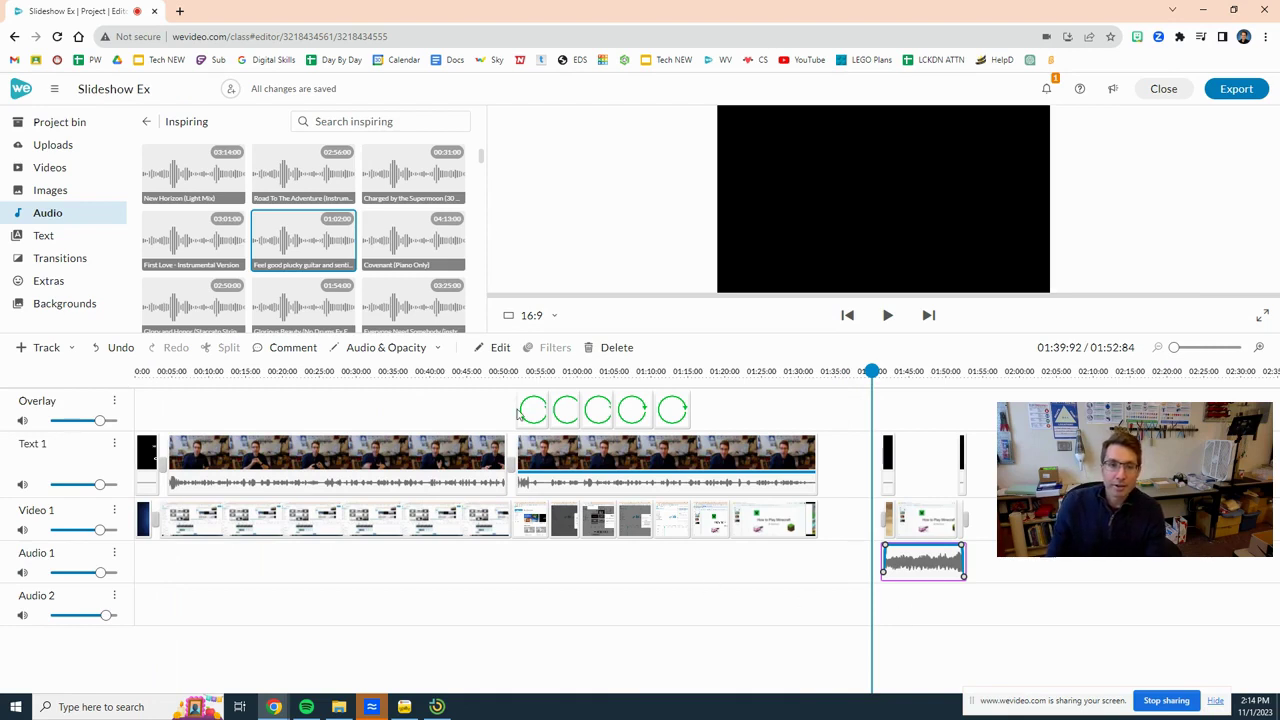
- Load texttovoice.online in a new browser tab and locate the opening title in WeVideo
{"action": "left_click", "coordinate": [180, 11]}
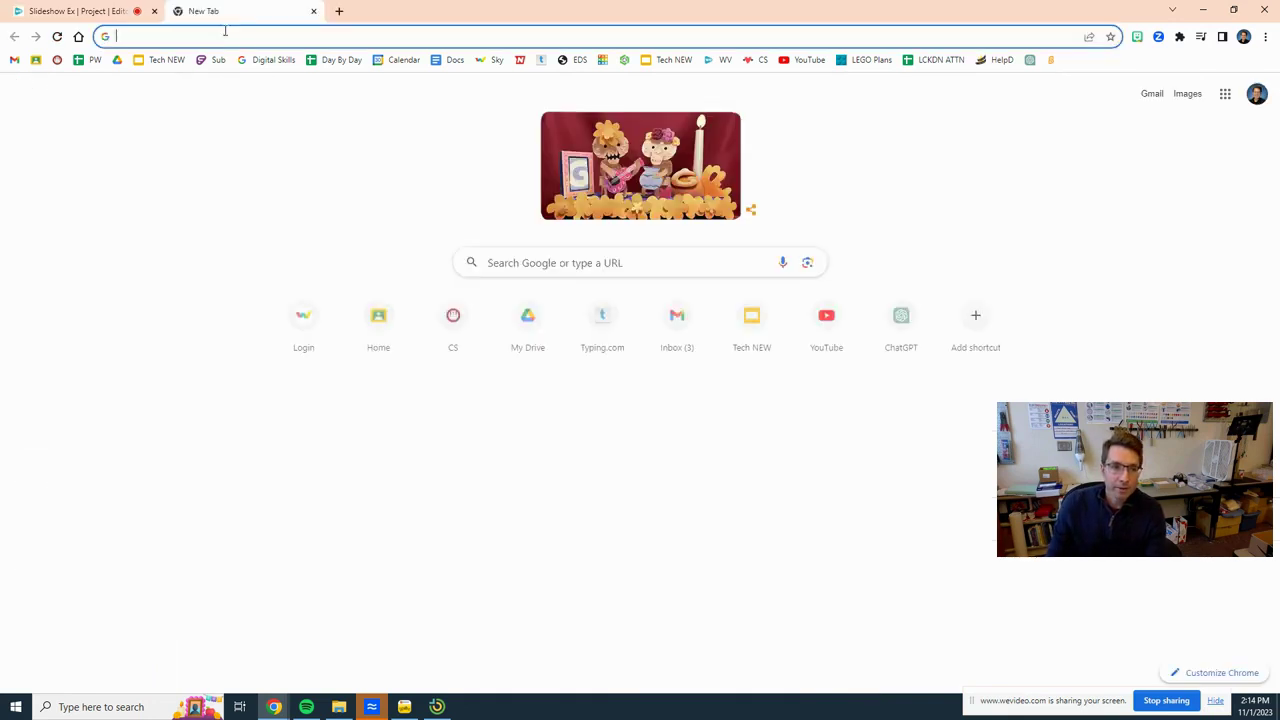
{"action": "type", "text": "text"}
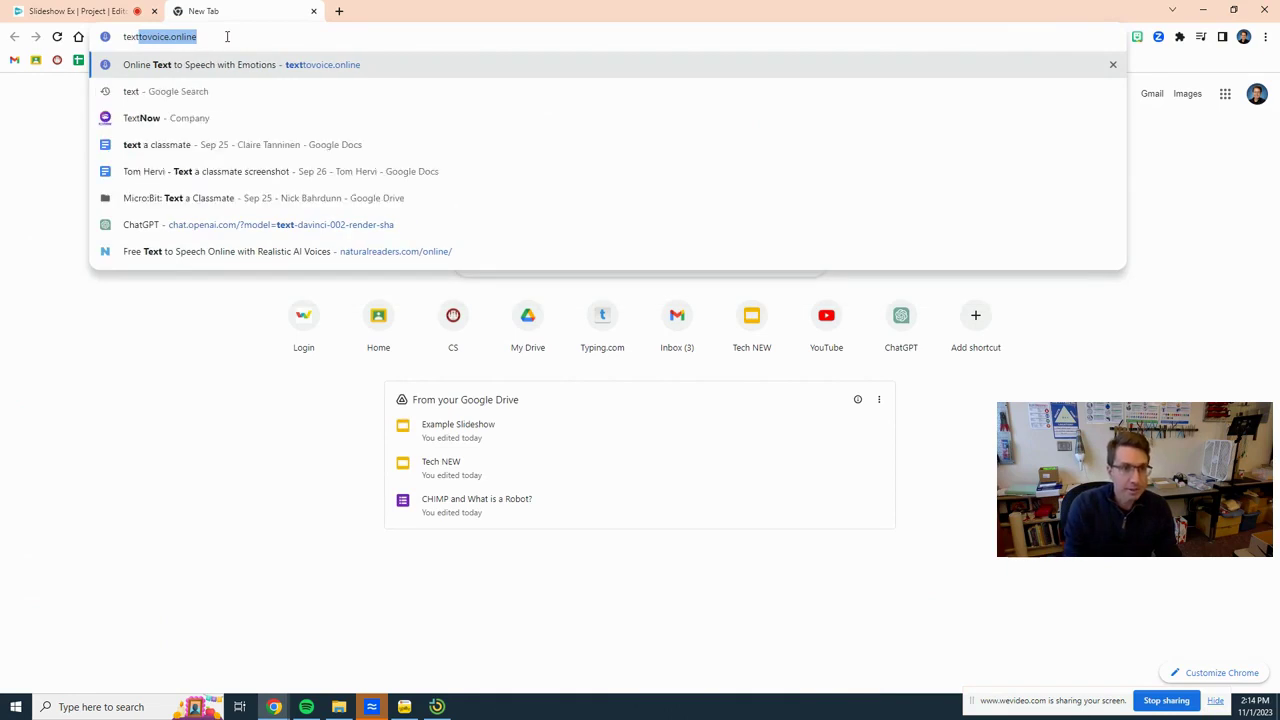
{"action": "key", "text": "Return"}
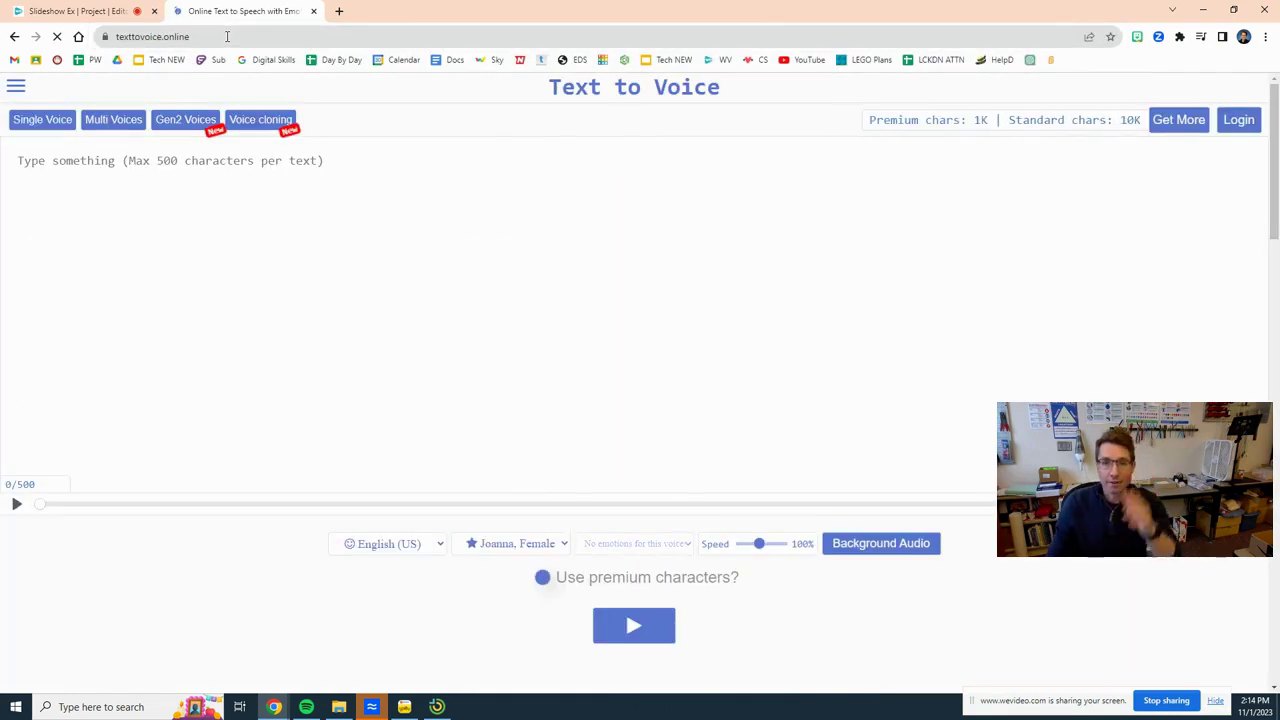
{"action": "left_click", "coordinate": [100, 14]}
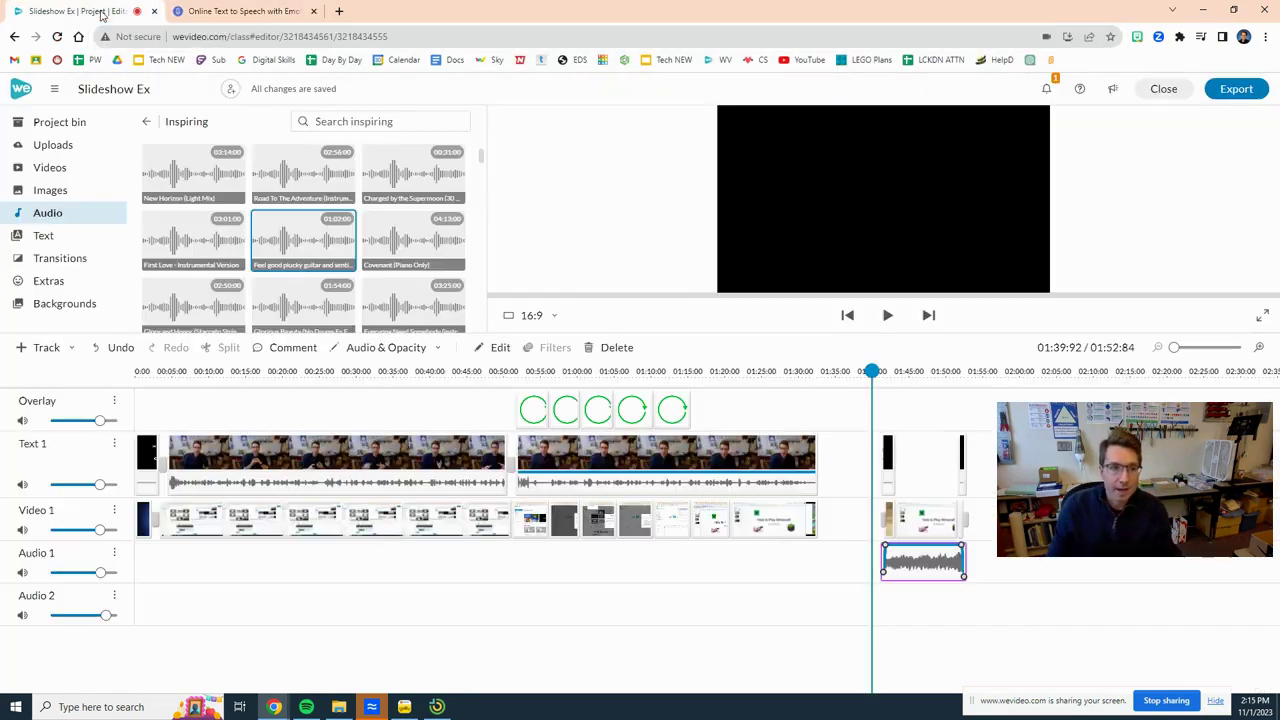
{"action": "left_click_drag", "start_coordinate": [872, 371], "coordinate": [890, 371]}
{"action": "left_click", "coordinate": [240, 11]}
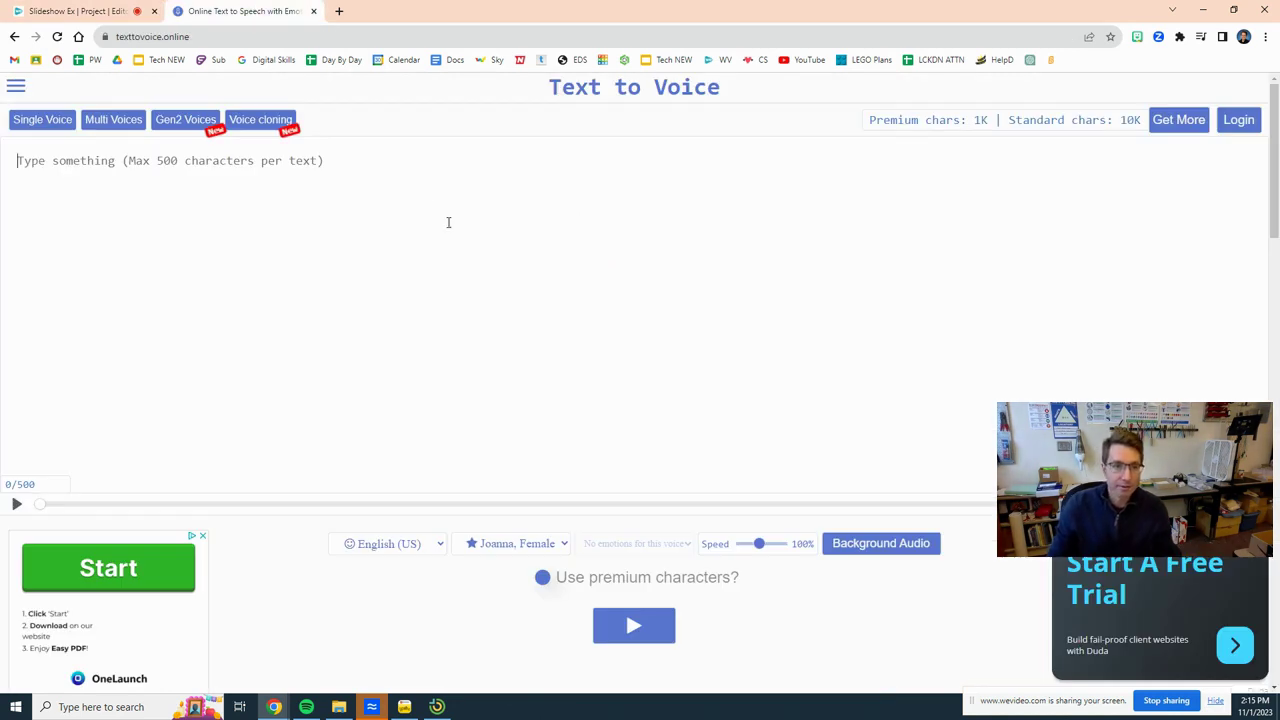
- Enter the video's title line, choose the Matthew, Male voice, and generate the speech
{"action": "type", "text": "Mr bahrdunn's minecraft video"}
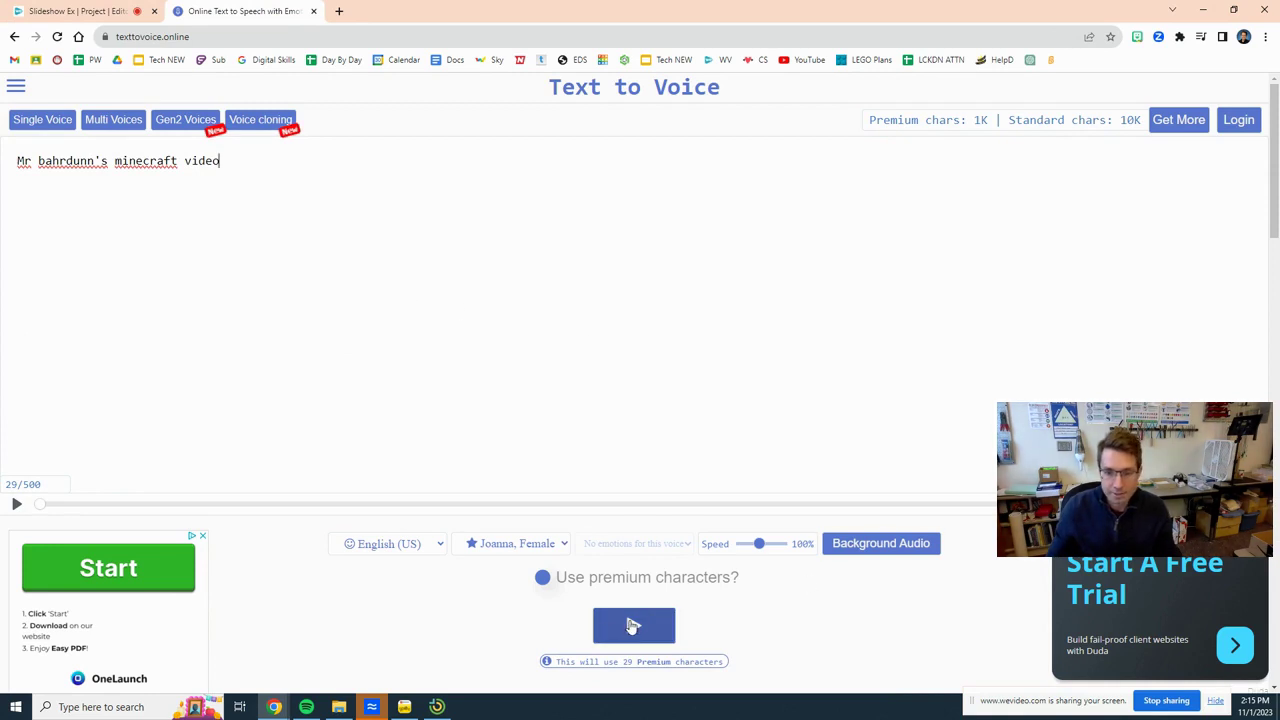
{"action": "left_click", "coordinate": [545, 545]}
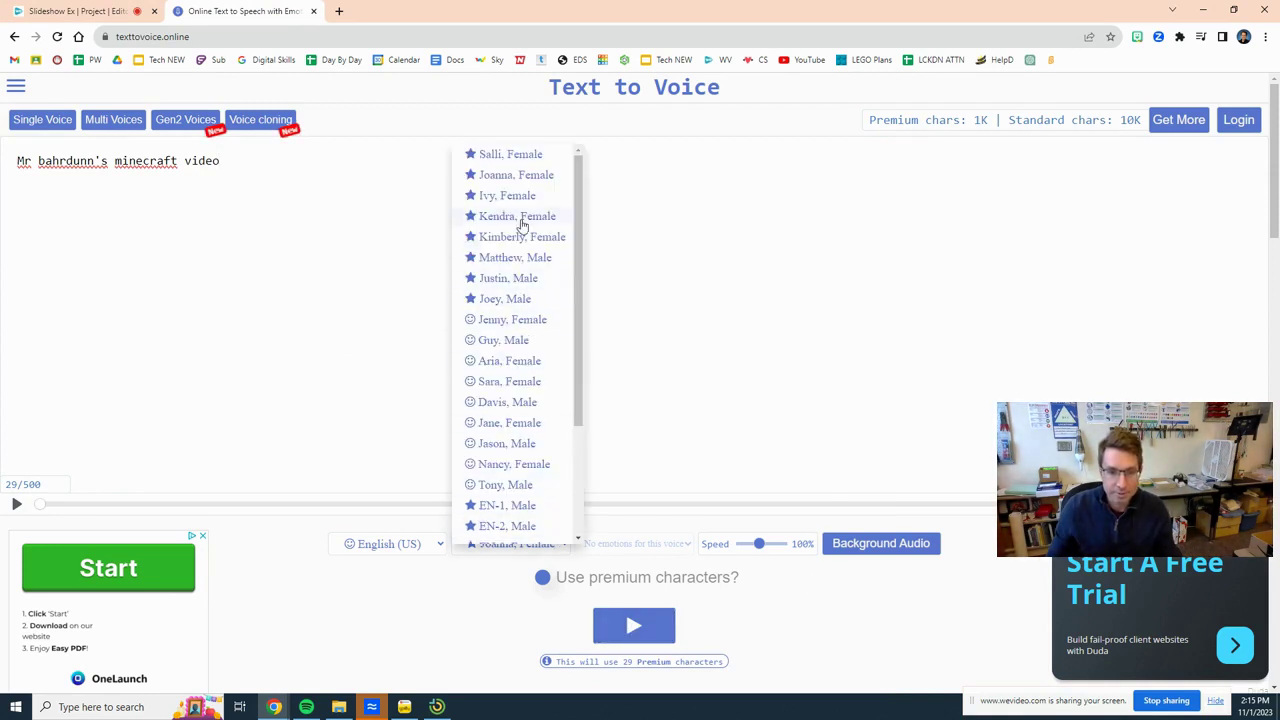
{"action": "left_click", "coordinate": [545, 259]}
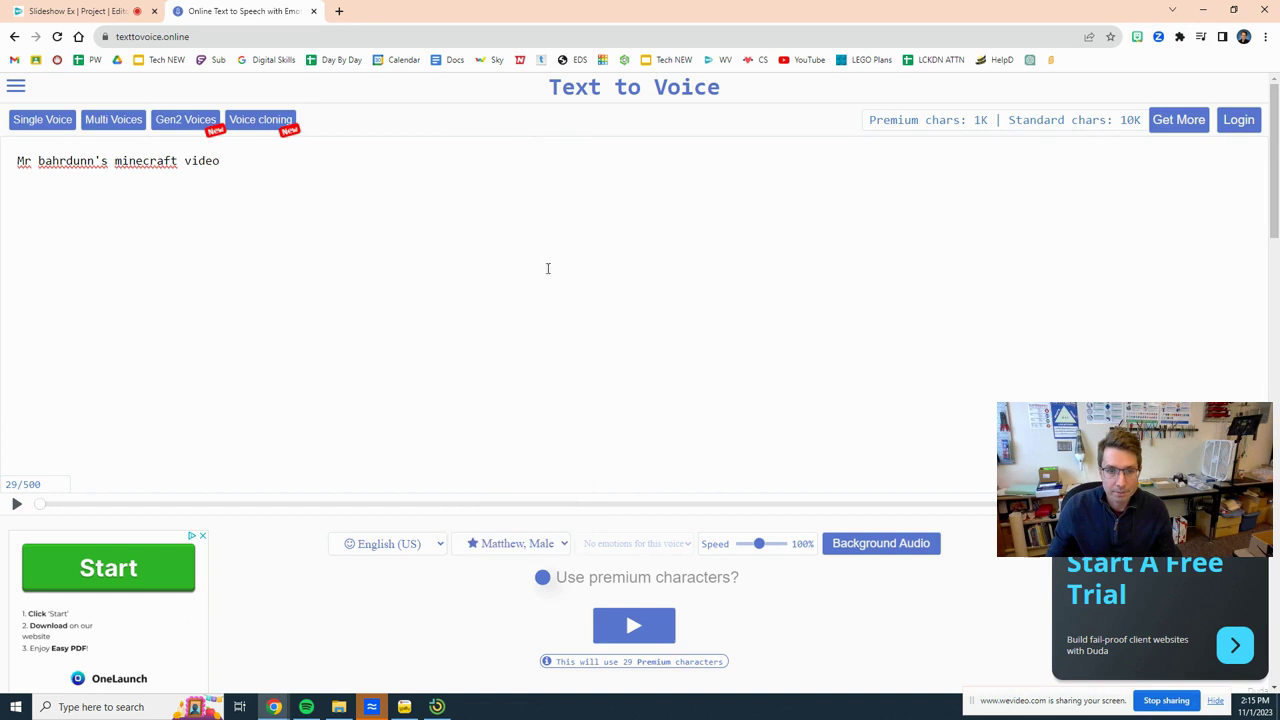
{"action": "left_click", "coordinate": [665, 632]}
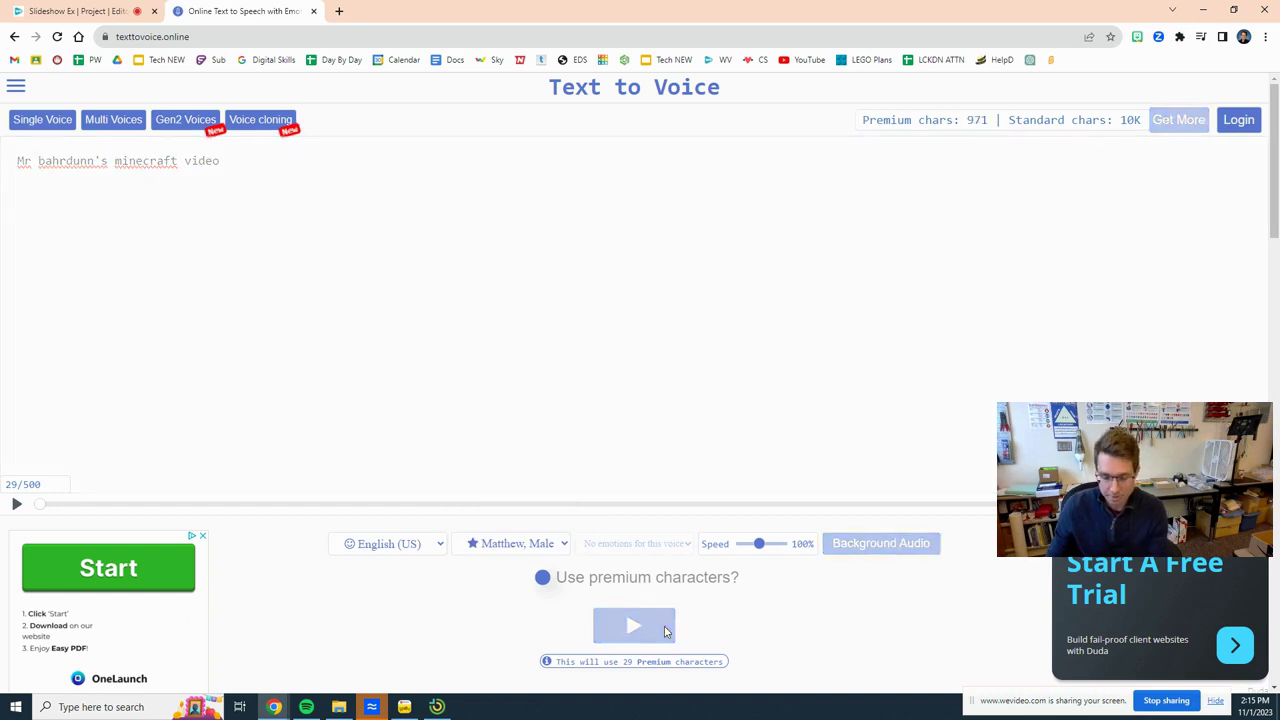
{"action": "key", "text": "XF86AudioRaiseVolume"}
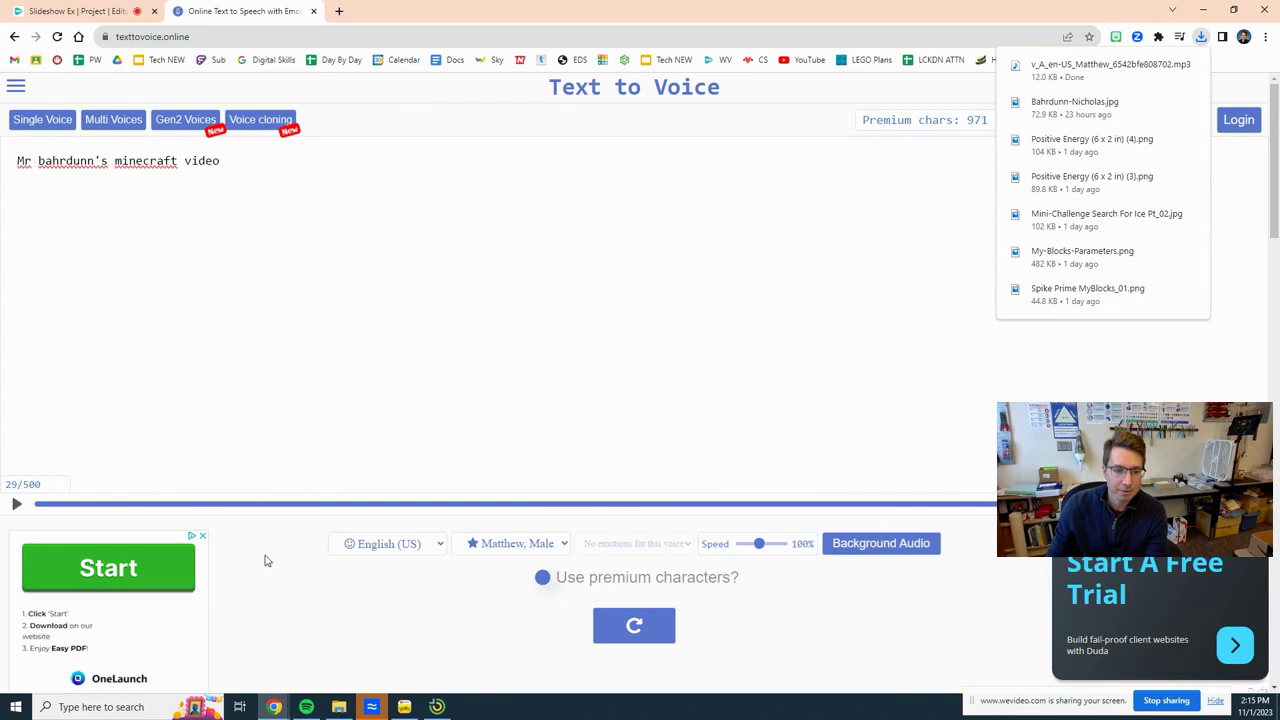
- Import the downloaded narration MP3 into the Project bin, place it on Audio 2 at 1:41, and preview it
{"action": "left_click", "coordinate": [65, 10]}
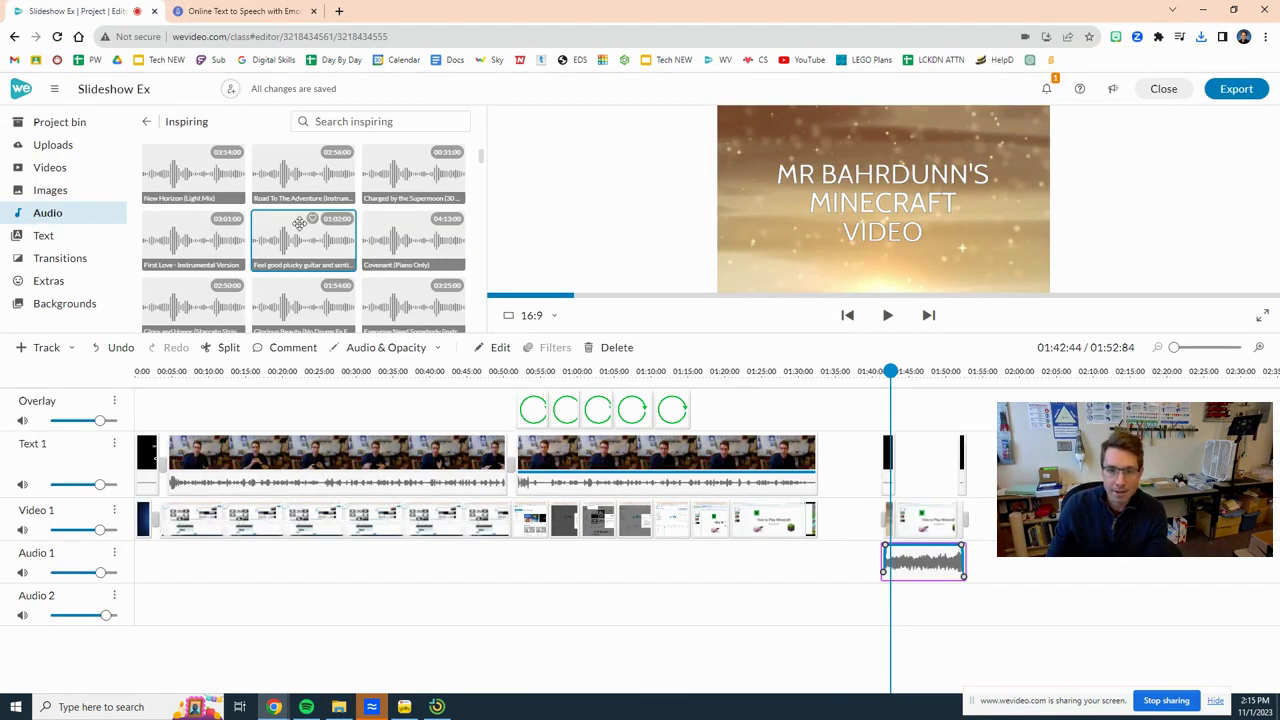
{"action": "left_click", "coordinate": [77, 121]}
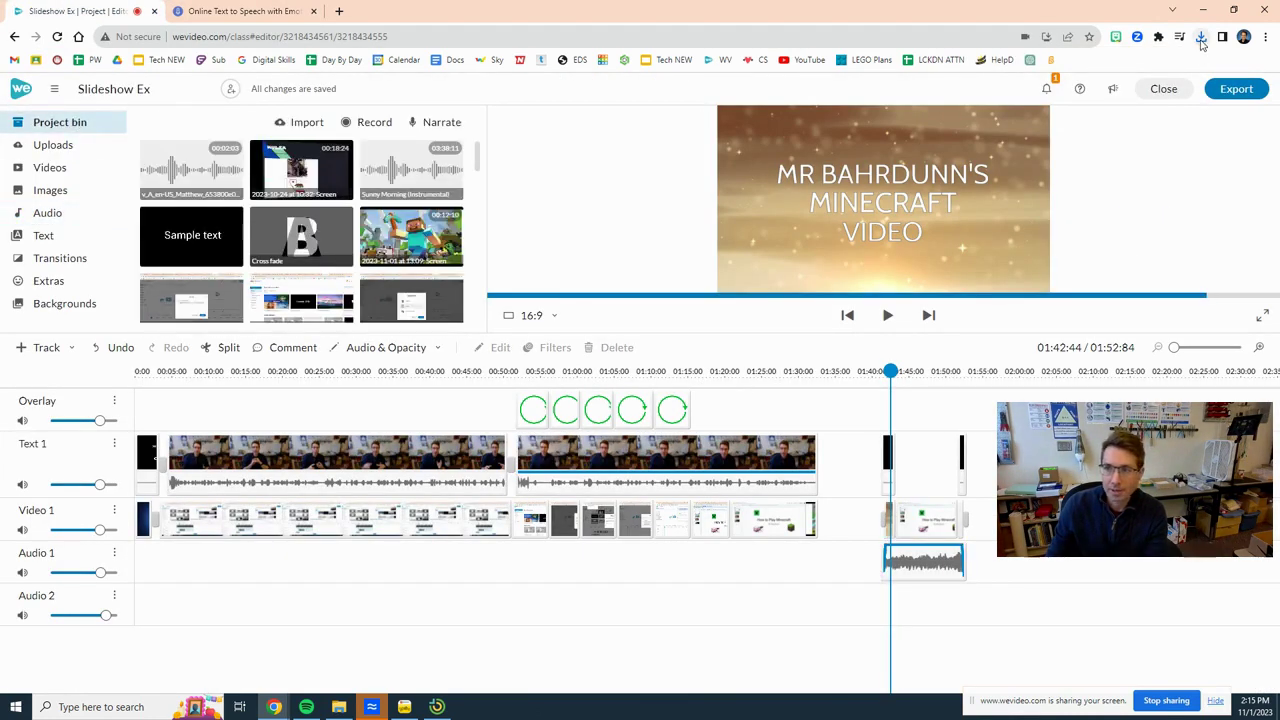
{"action": "left_click", "coordinate": [1201, 38]}
{"action": "left_click_drag", "start_coordinate": [1110, 90], "coordinate": [435, 240]}
{"action": "left_click_drag", "start_coordinate": [214, 188], "coordinate": [892, 605]}
{"action": "left_click", "coordinate": [888, 315]}
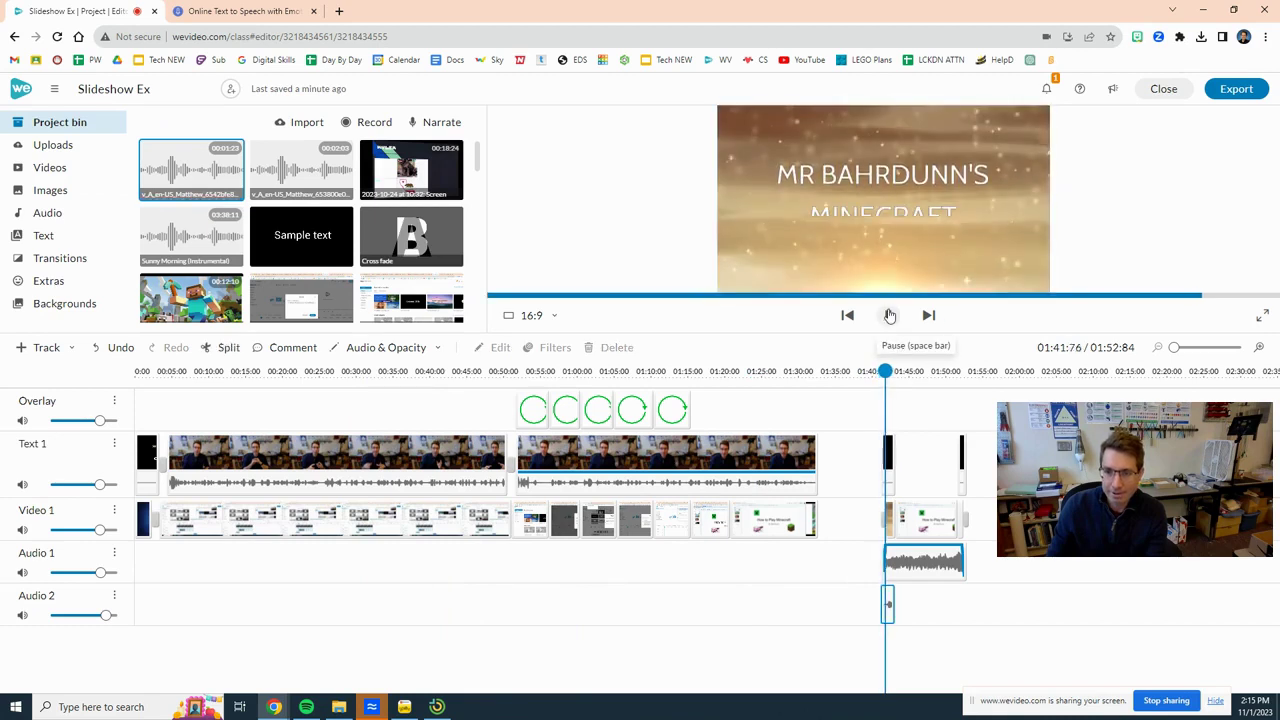
{"action": "left_click", "coordinate": [888, 315]}
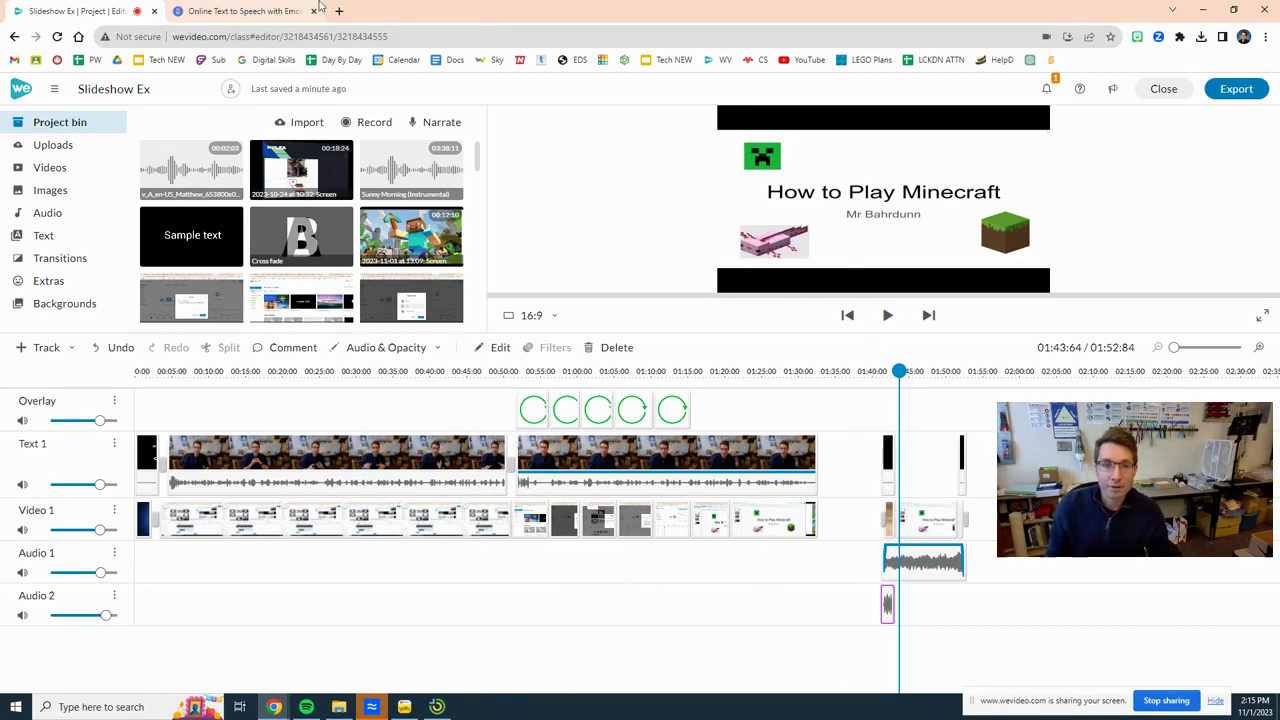
- Replace the line with 'How to play Minecraft' and generate Matthew, Male speech at 85% speed
{"action": "left_click", "coordinate": [276, 14]}
{"action": "left_click_drag", "start_coordinate": [285, 176], "coordinate": [2, 151]}
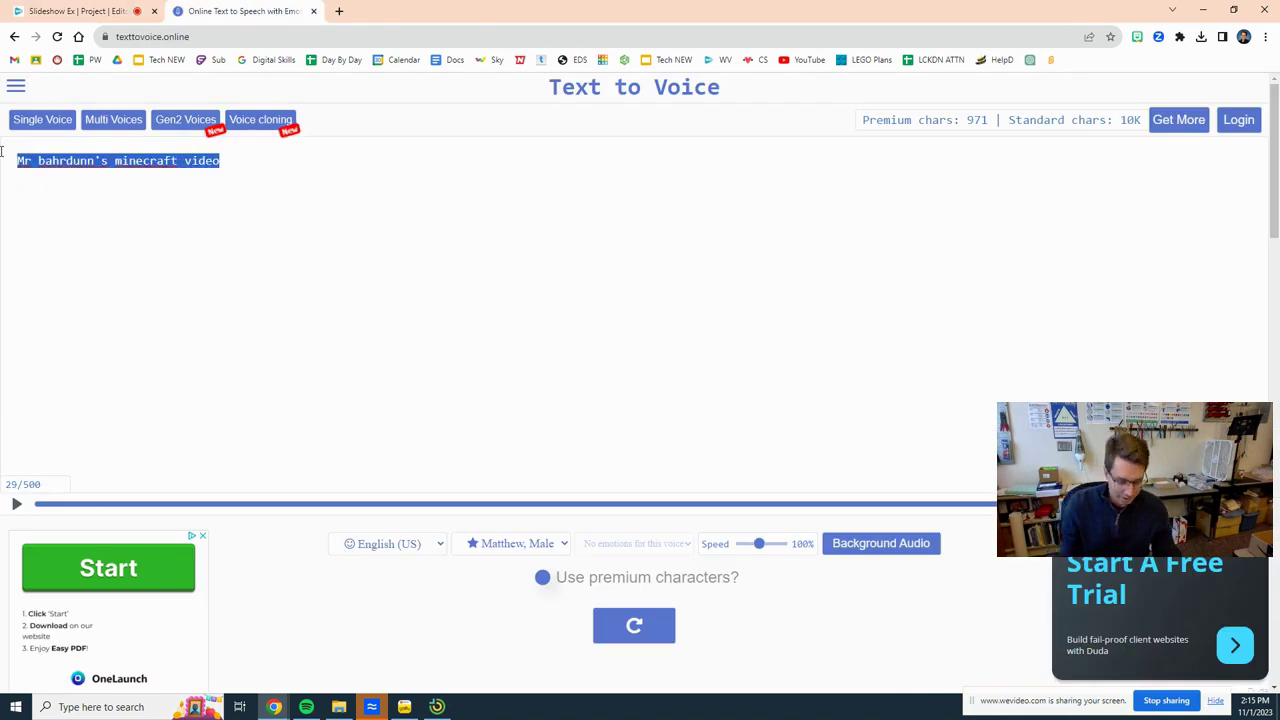
{"action": "type", "text": "How to play Minecraft"}
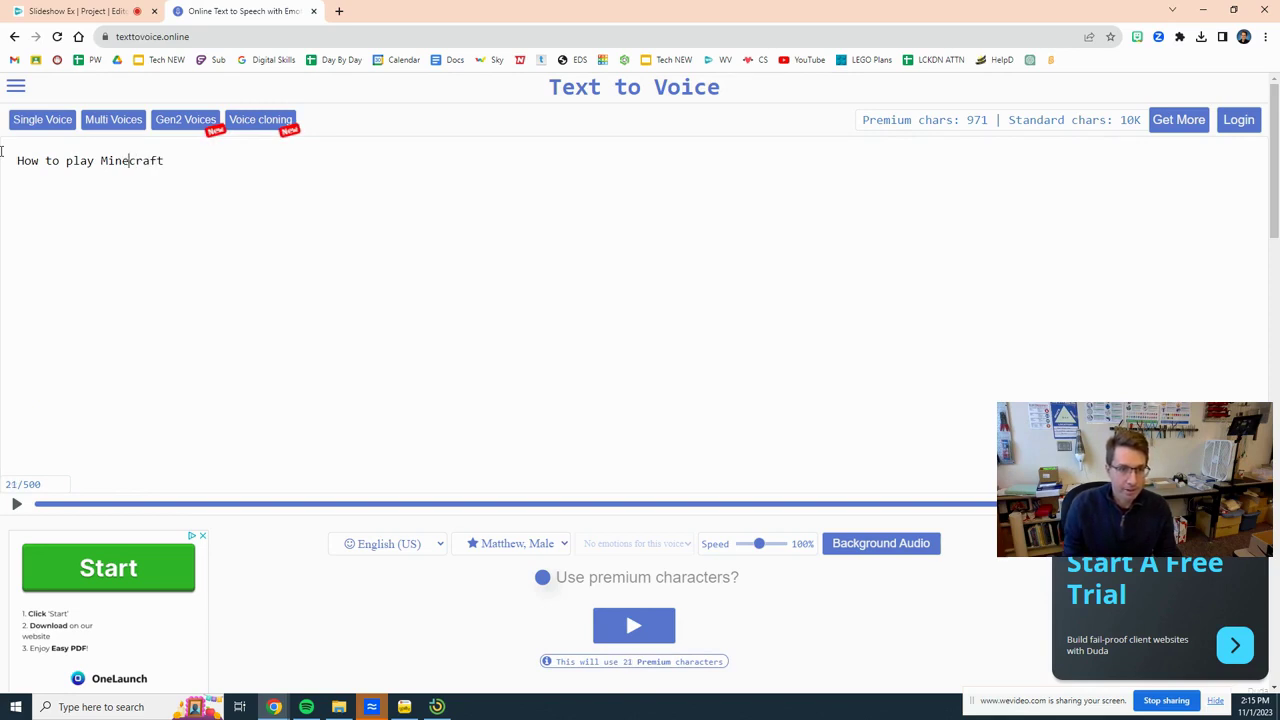
{"action": "left_click", "coordinate": [642, 618]}
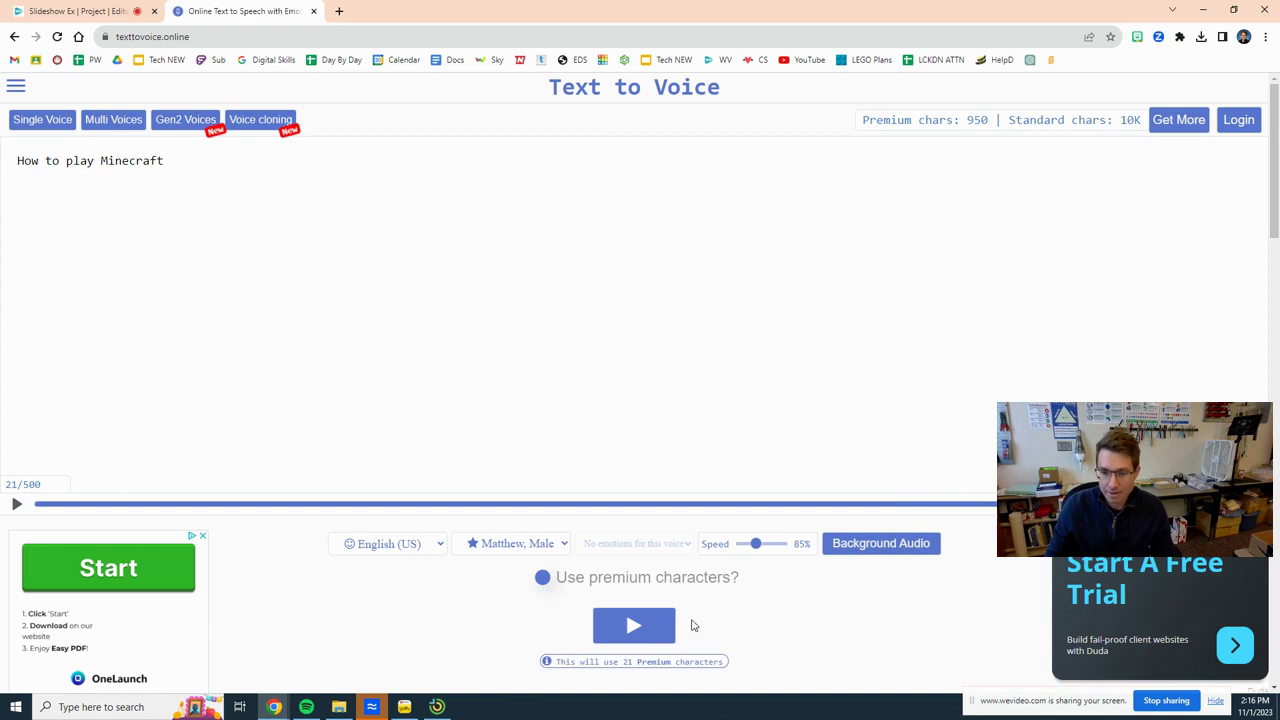
{"action": "left_click", "coordinate": [662, 625]}
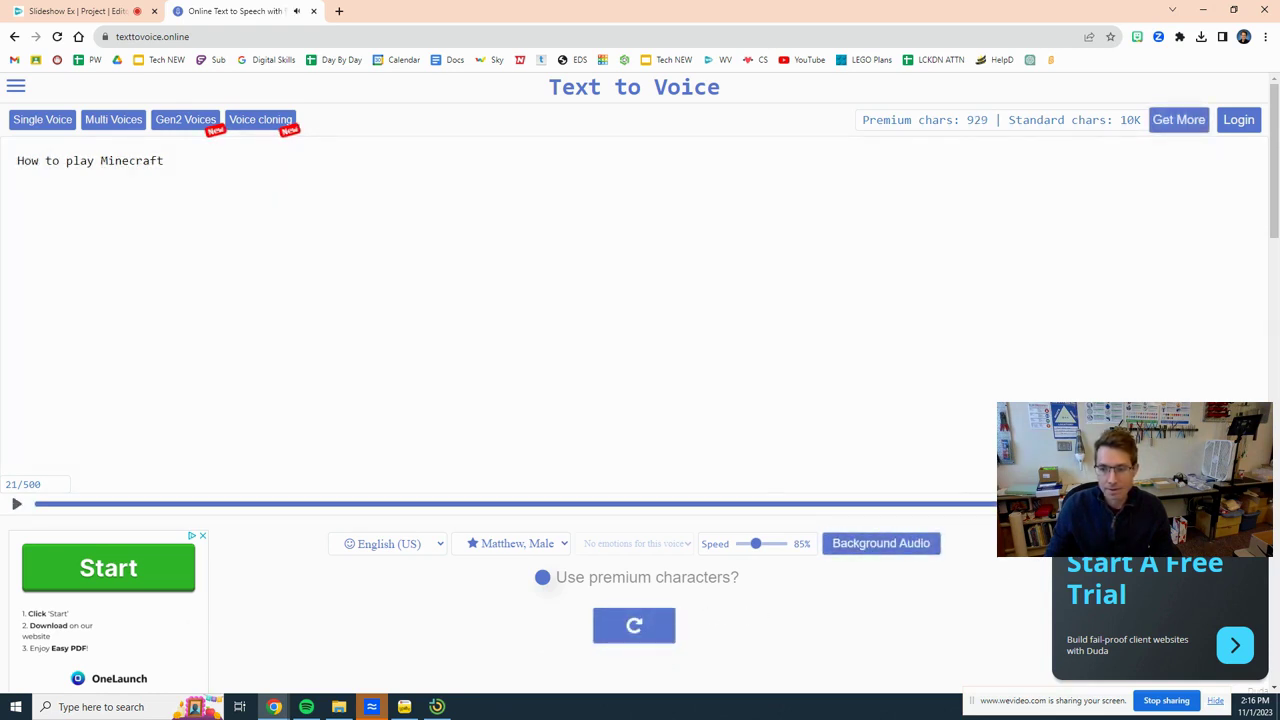
- Import the latest narration MP3 into project media and test it on Audio 2 at the ending
{"action": "left_click", "coordinate": [100, 11]}
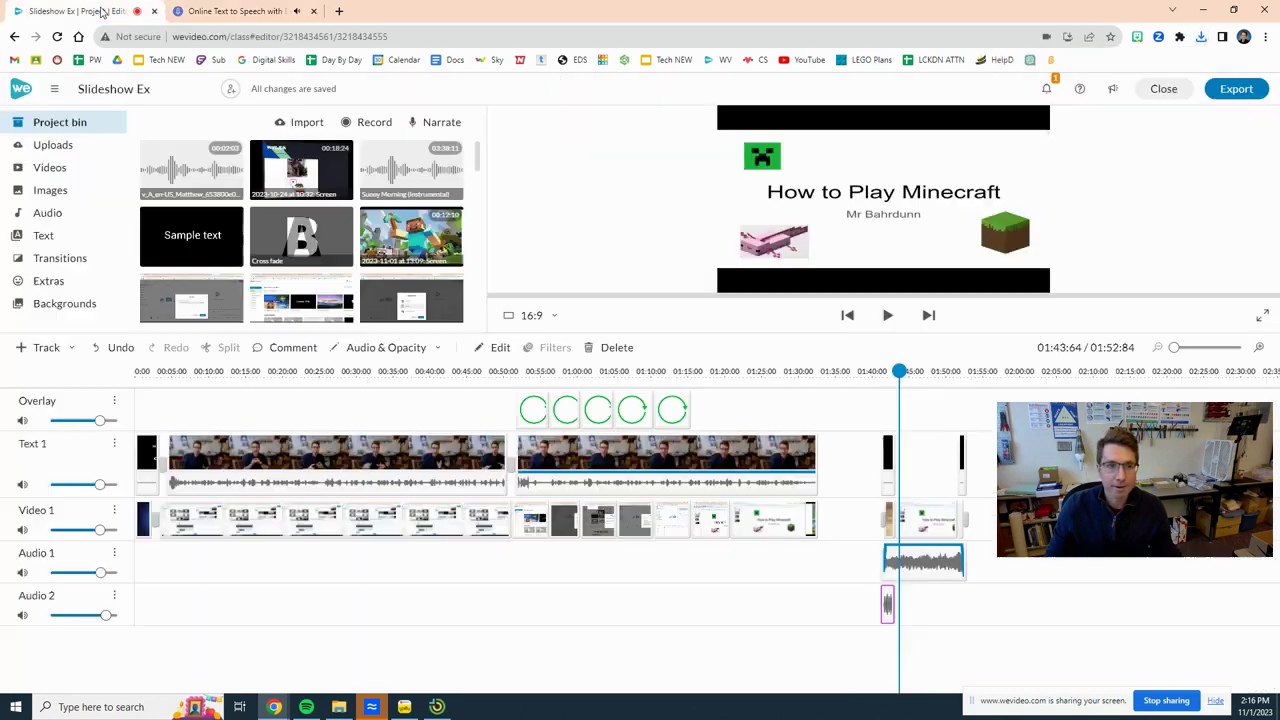
{"action": "left_click", "coordinate": [1201, 36]}
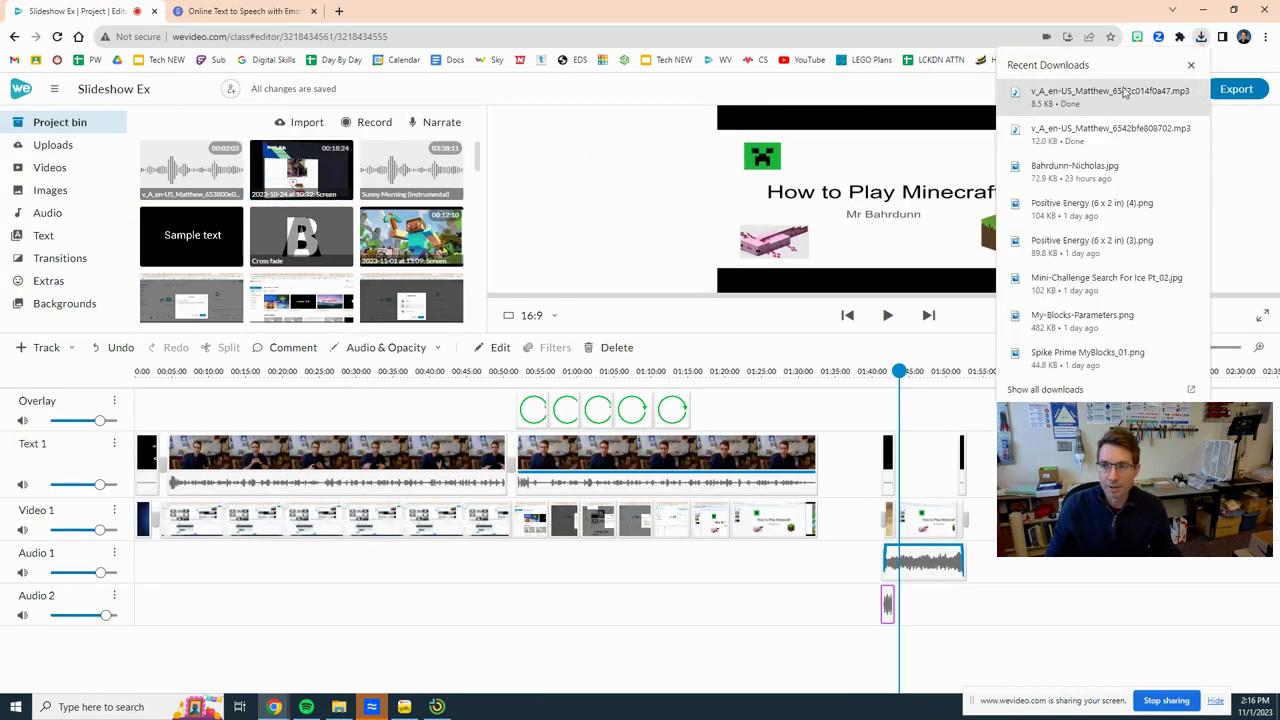
{"action": "left_click_drag", "start_coordinate": [1060, 95], "coordinate": [315, 234]}
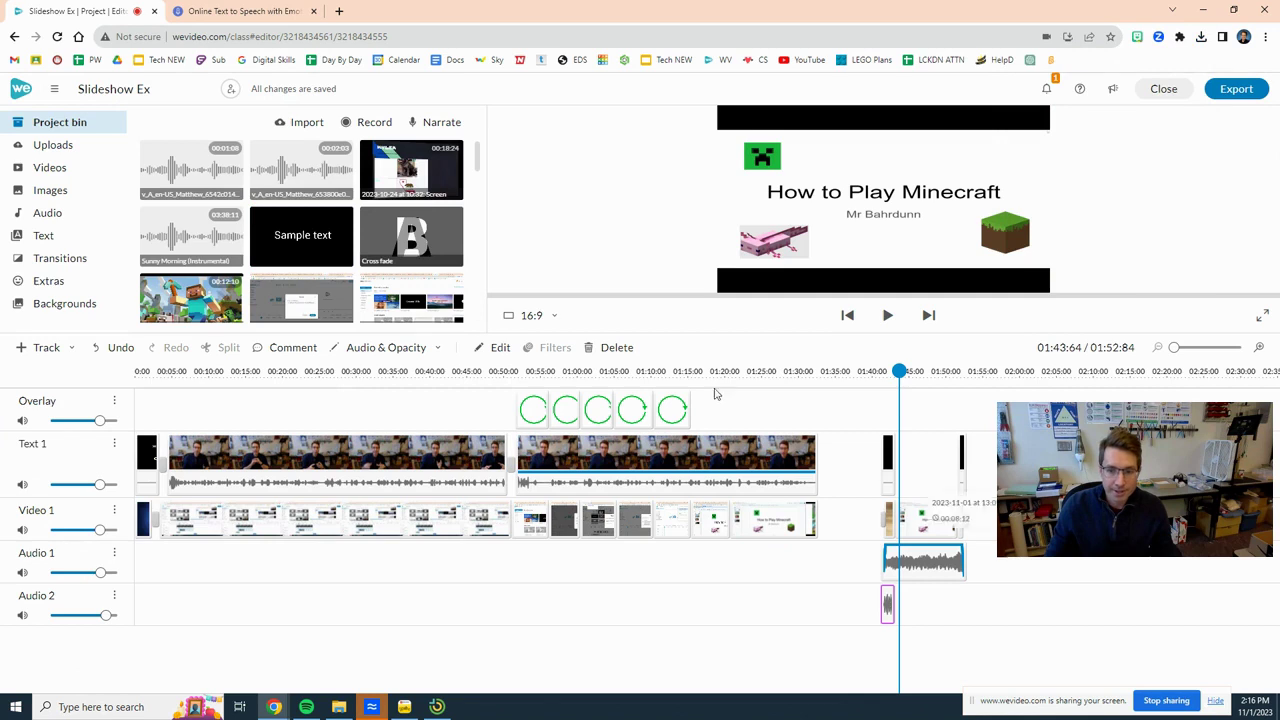
{"action": "left_click_drag", "start_coordinate": [1174, 347], "coordinate": [1178, 347]}
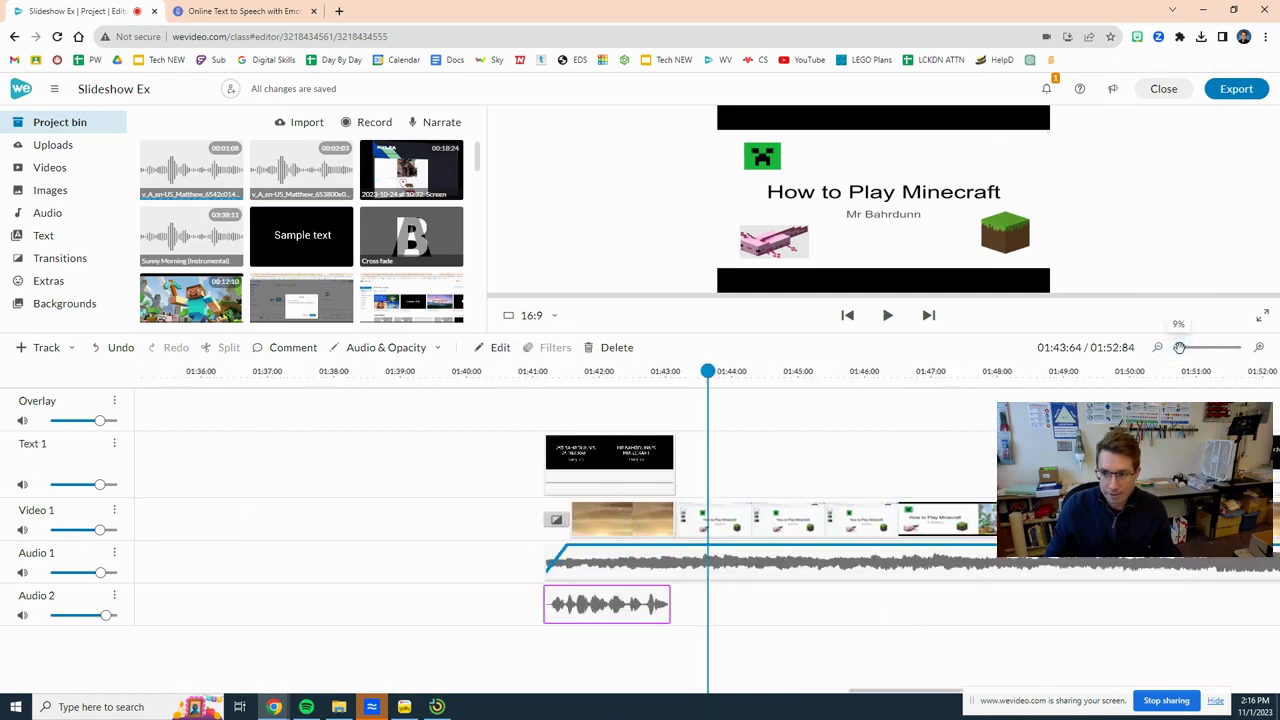
{"action": "left_click_drag", "start_coordinate": [185, 170], "coordinate": [713, 593]}
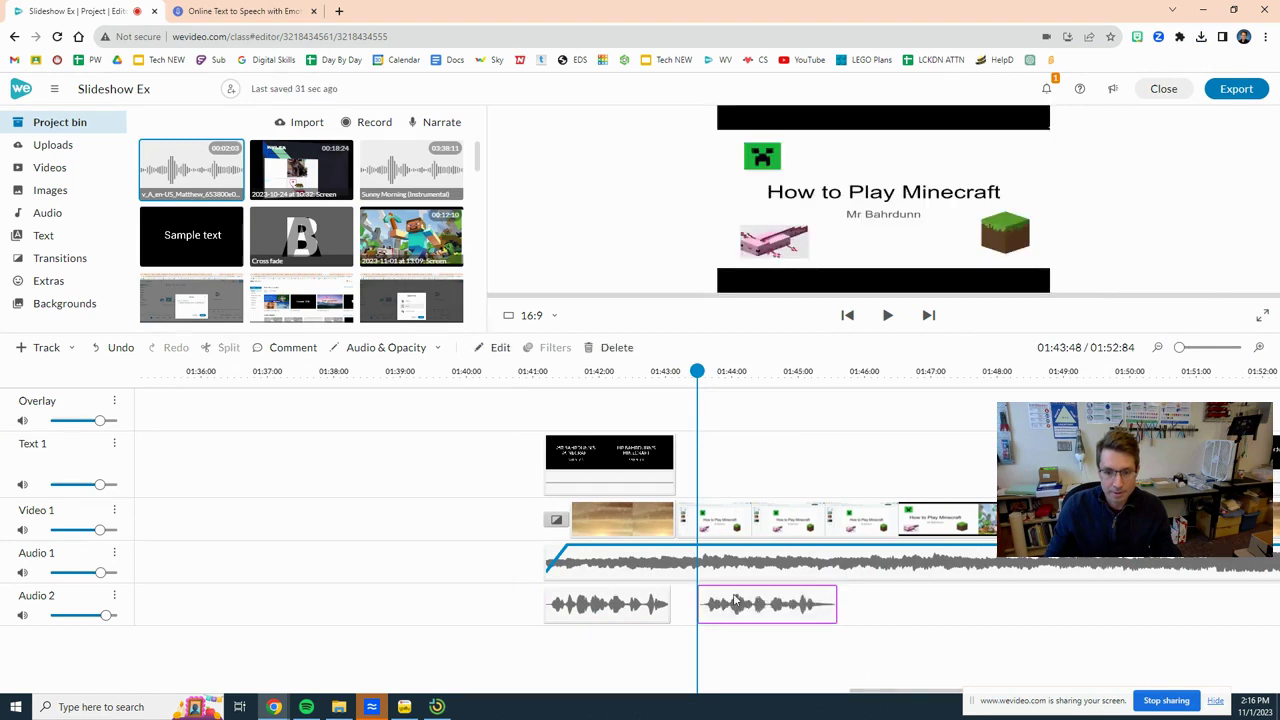
{"action": "left_click", "coordinate": [885, 316]}
{"action": "left_click", "coordinate": [885, 316]}
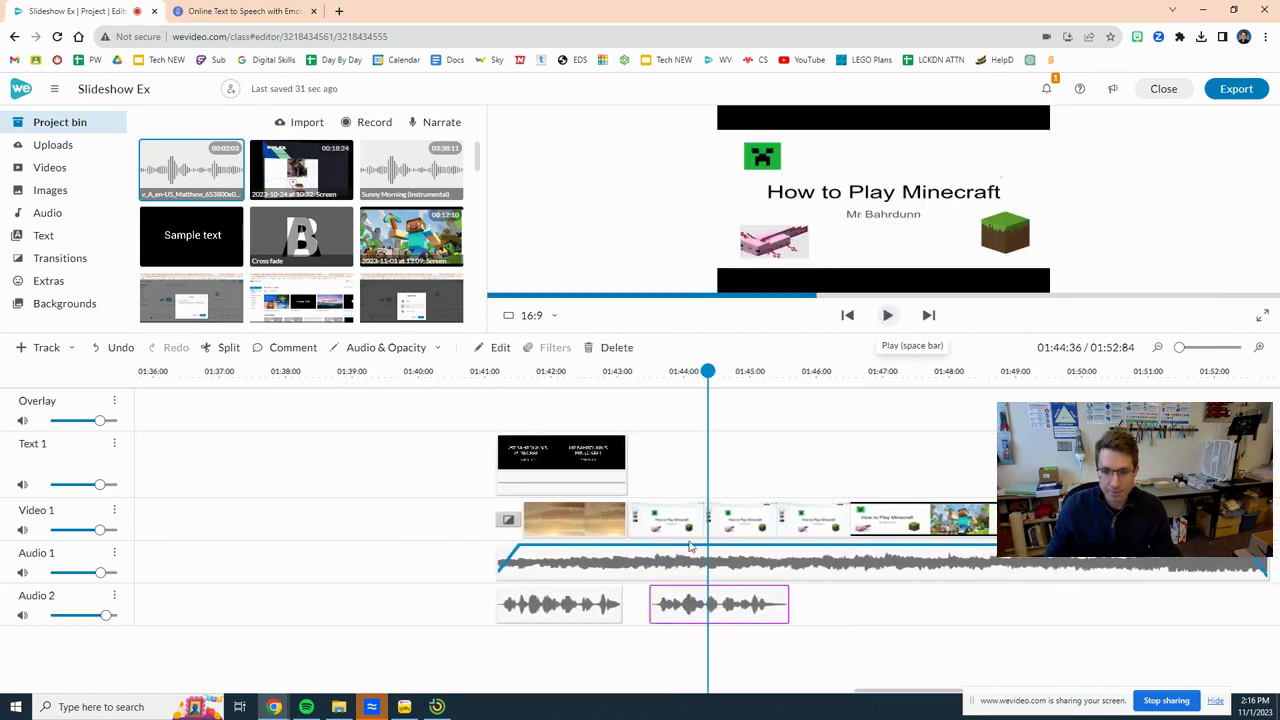
- Delete the misplaced test clip from Audio 2 and preview the third audio clip in the media
{"action": "left_click", "coordinate": [717, 597]}
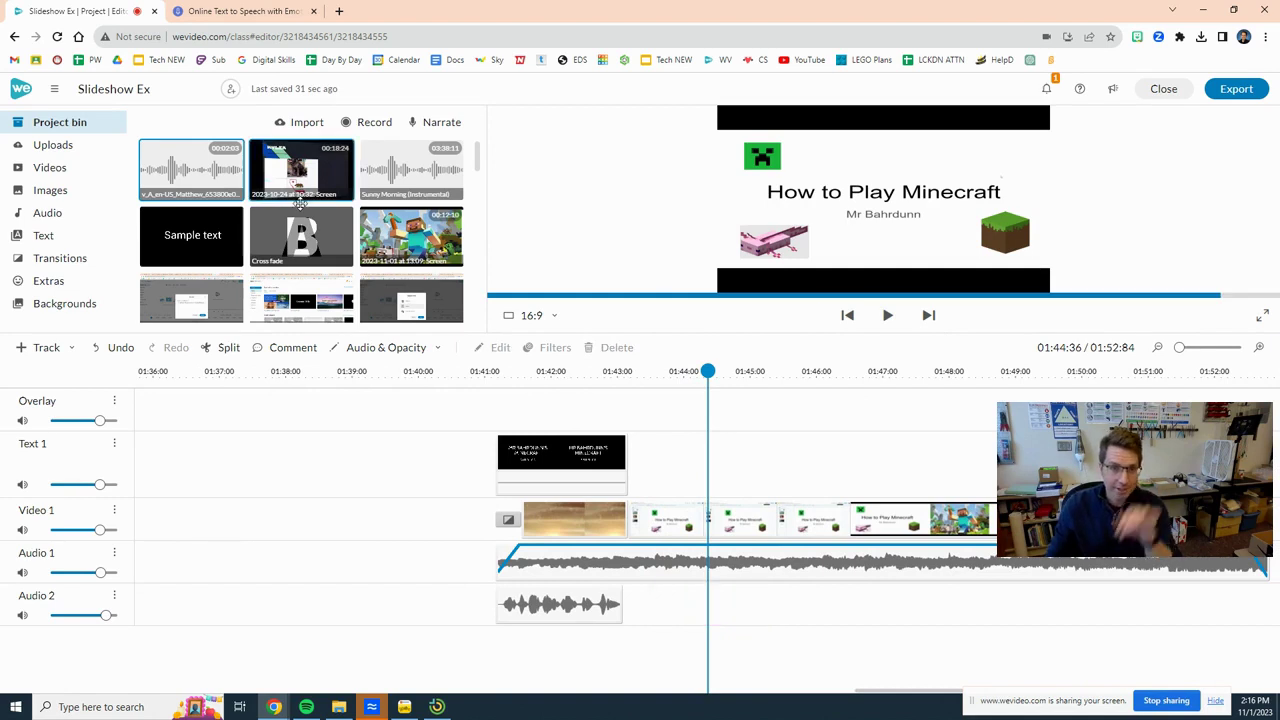
{"action": "scroll", "coordinate": [222, 186], "scroll_direction": "down", "scroll_amount": 2}
{"action": "scroll", "coordinate": [222, 186], "scroll_direction": "up", "scroll_amount": 2}
{"action": "scroll", "coordinate": [223, 186], "scroll_direction": "down", "scroll_amount": 1}
{"action": "scroll", "coordinate": [223, 186], "scroll_direction": "down", "scroll_amount": 1}
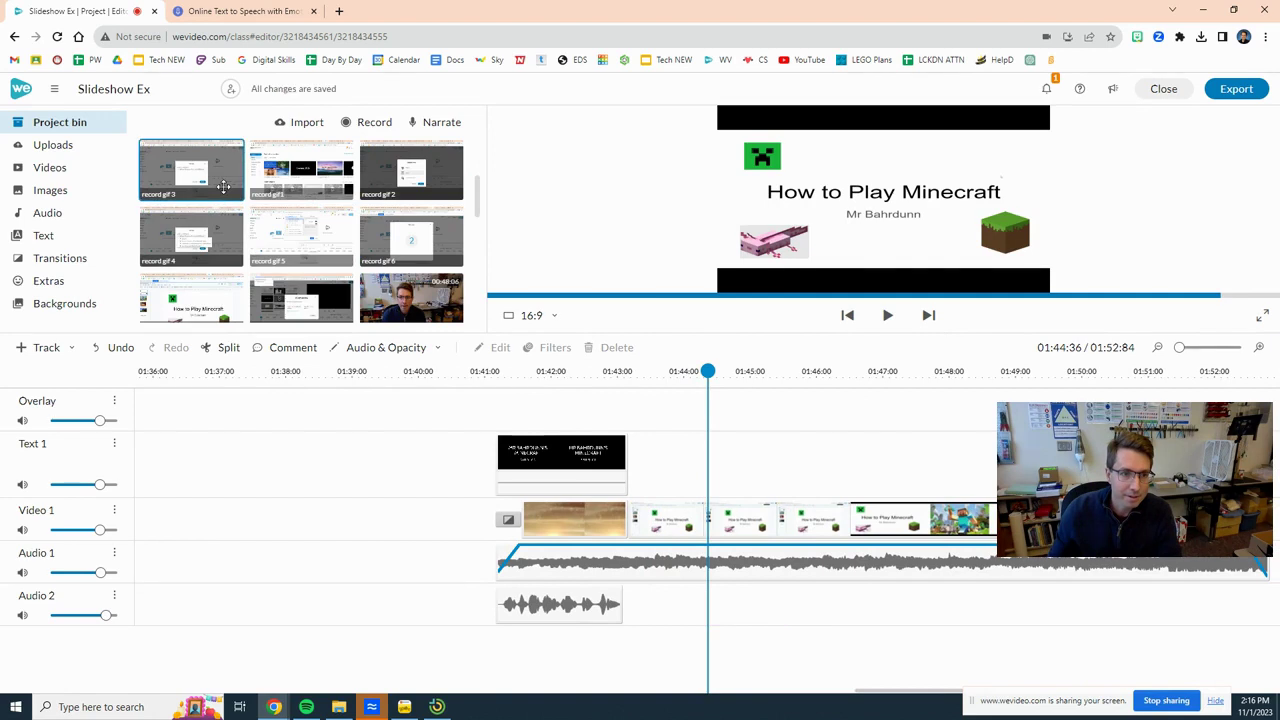
{"action": "scroll", "coordinate": [223, 186], "scroll_direction": "down", "scroll_amount": 5}
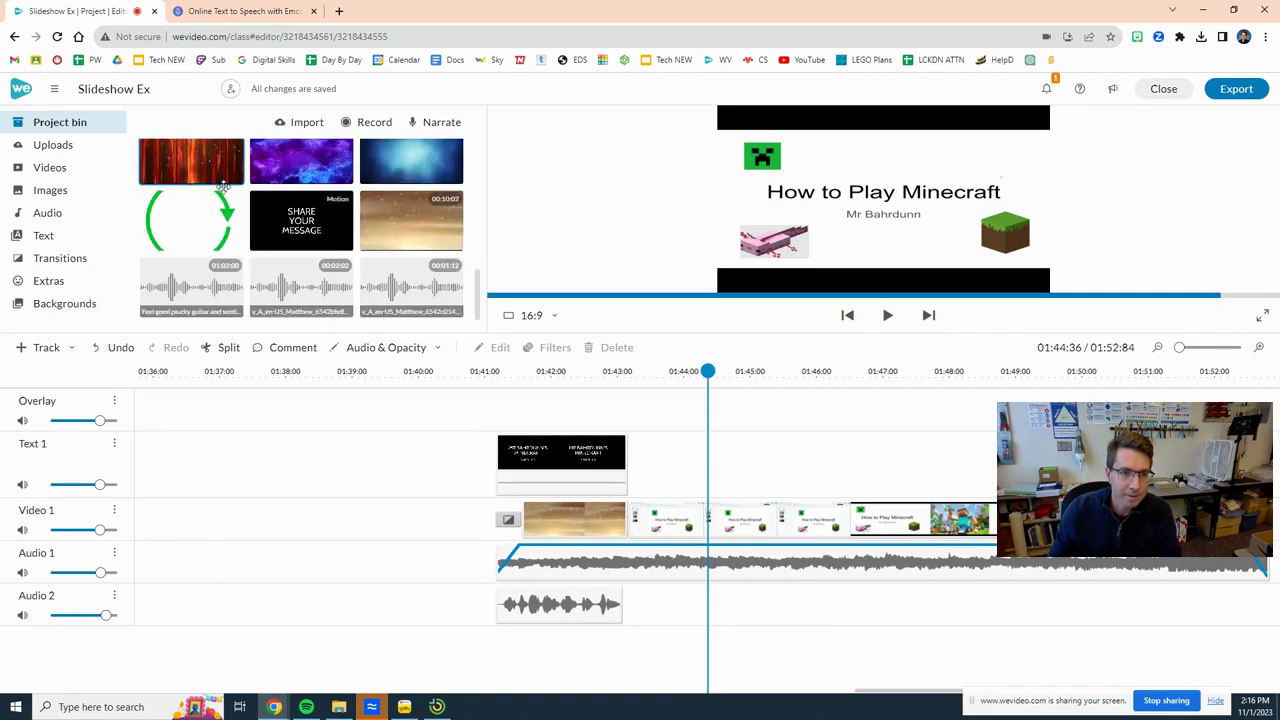
{"action": "left_click", "coordinate": [421, 286]}
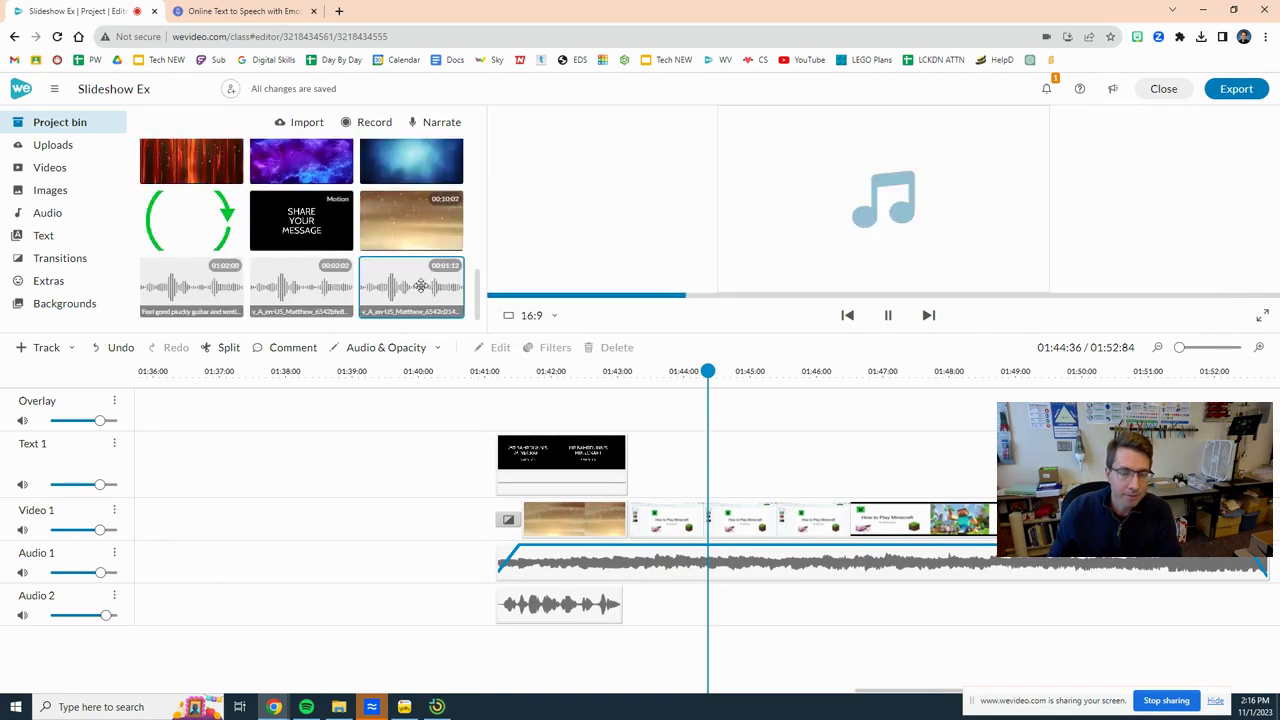
- Place the third narration clip on Audio 2 at 1:43, lower Audio 1 music to 53%, and play
{"action": "left_click_drag", "start_coordinate": [421, 286], "coordinate": [713, 606]}
{"action": "left_click_drag", "start_coordinate": [526, 551], "coordinate": [521, 566]}
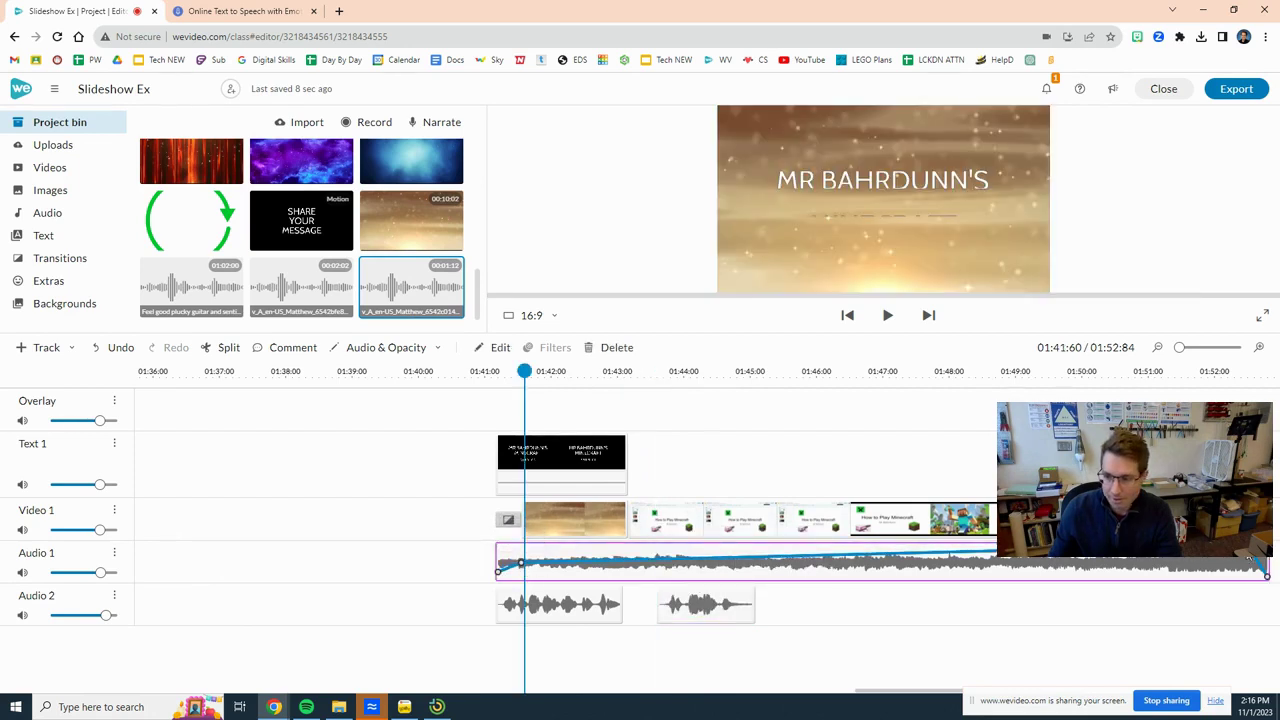
{"action": "left_click_drag", "start_coordinate": [1254, 562], "coordinate": [1247, 567]}
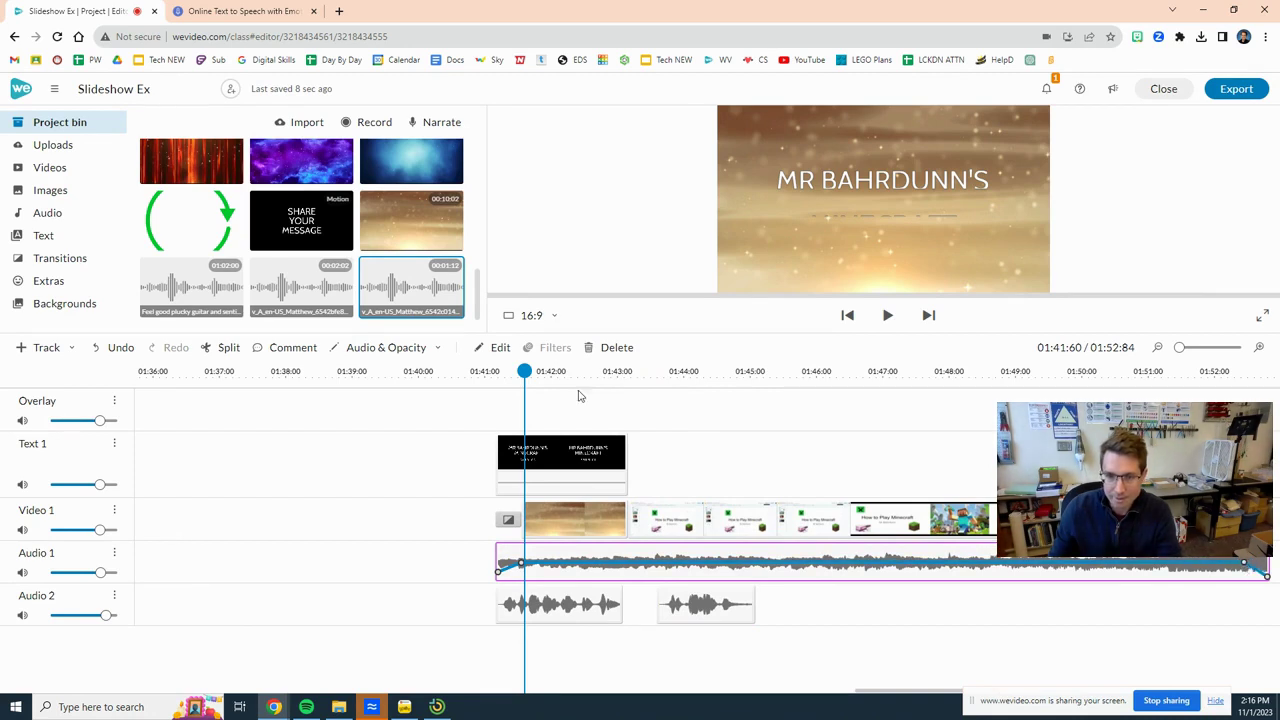
{"action": "left_click_drag", "start_coordinate": [524, 371], "coordinate": [501, 371]}
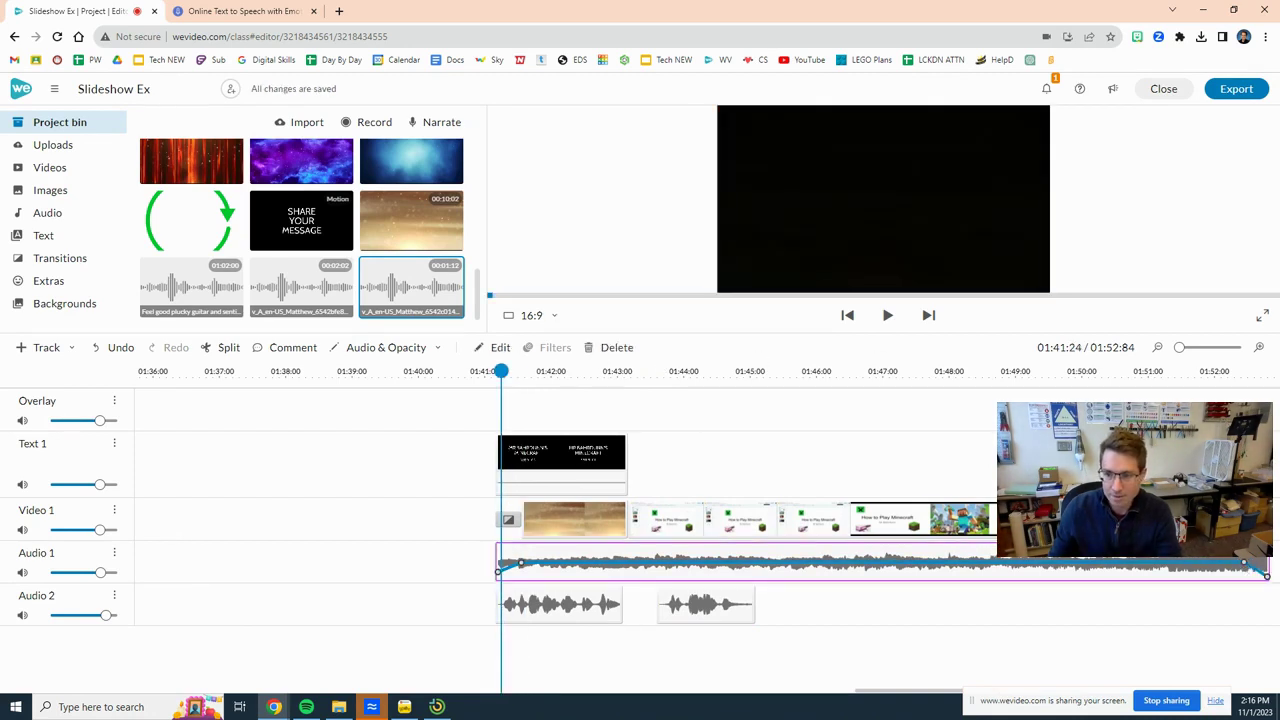
{"action": "left_click", "coordinate": [885, 316]}
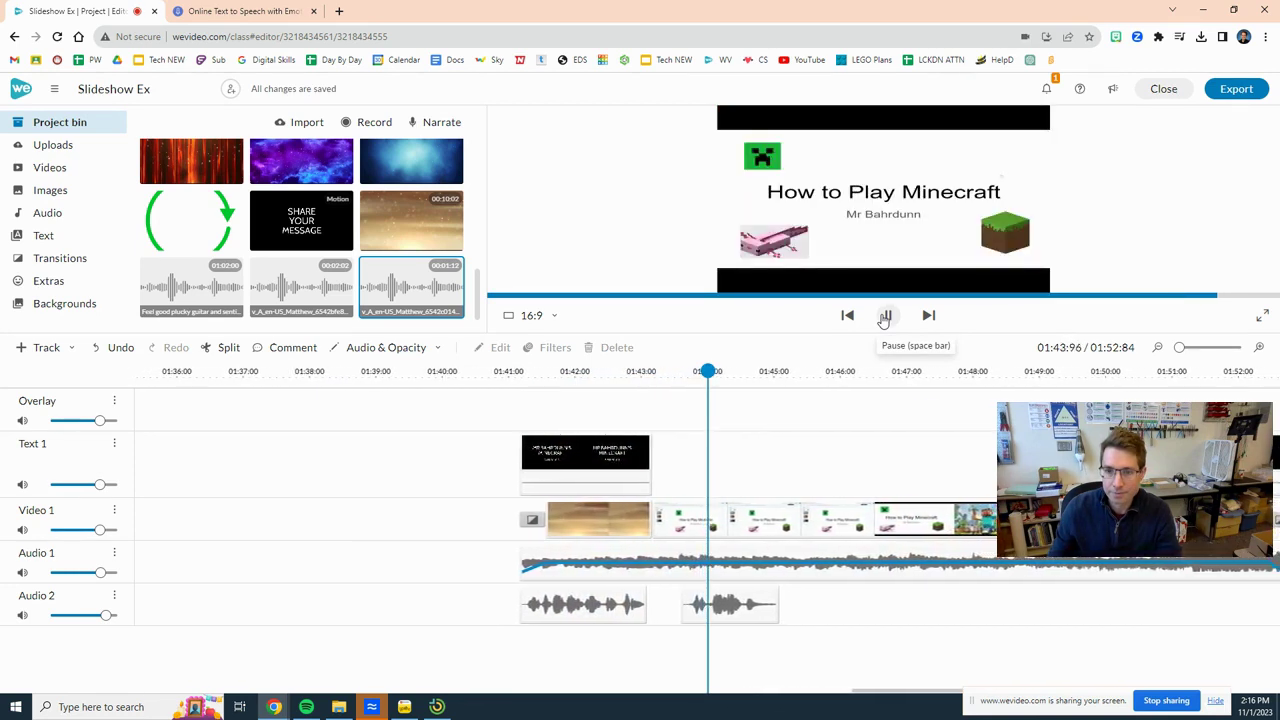
{"action": "left_click", "coordinate": [885, 316]}
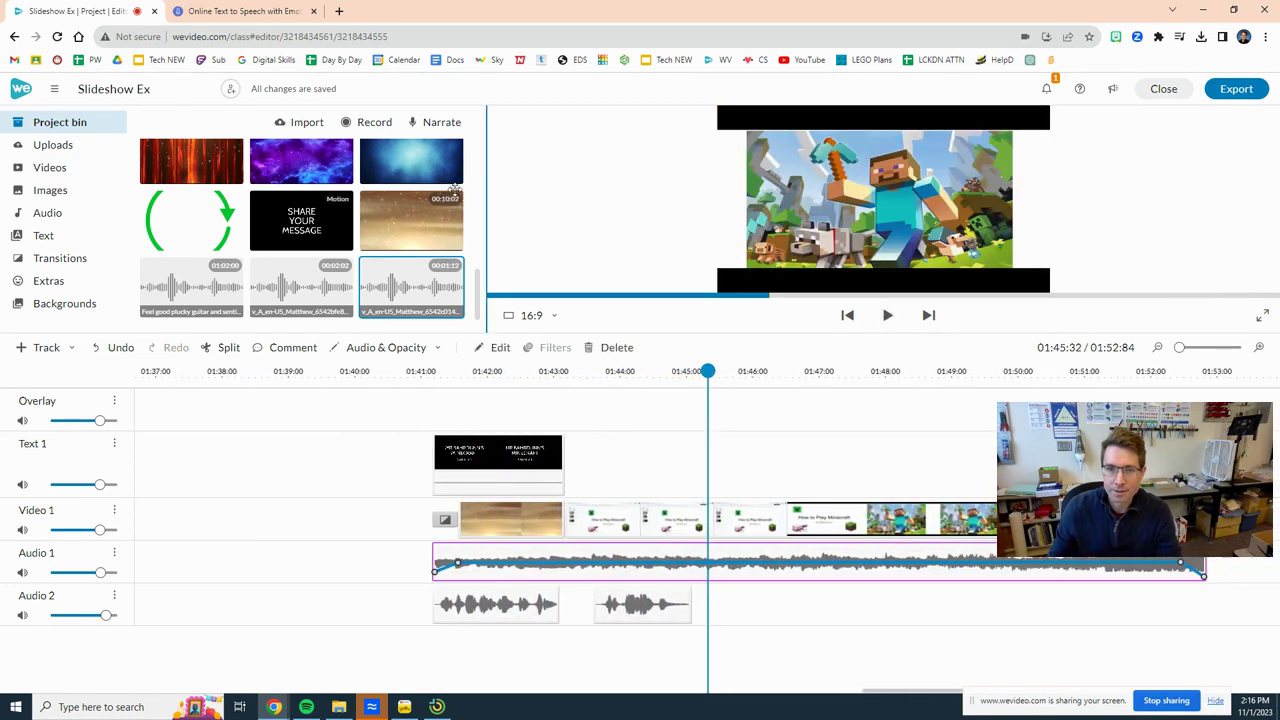
- Generate Matthew, Male speech for "first, you must find a platform to play it on"
{"action": "left_click", "coordinate": [270, 11]}
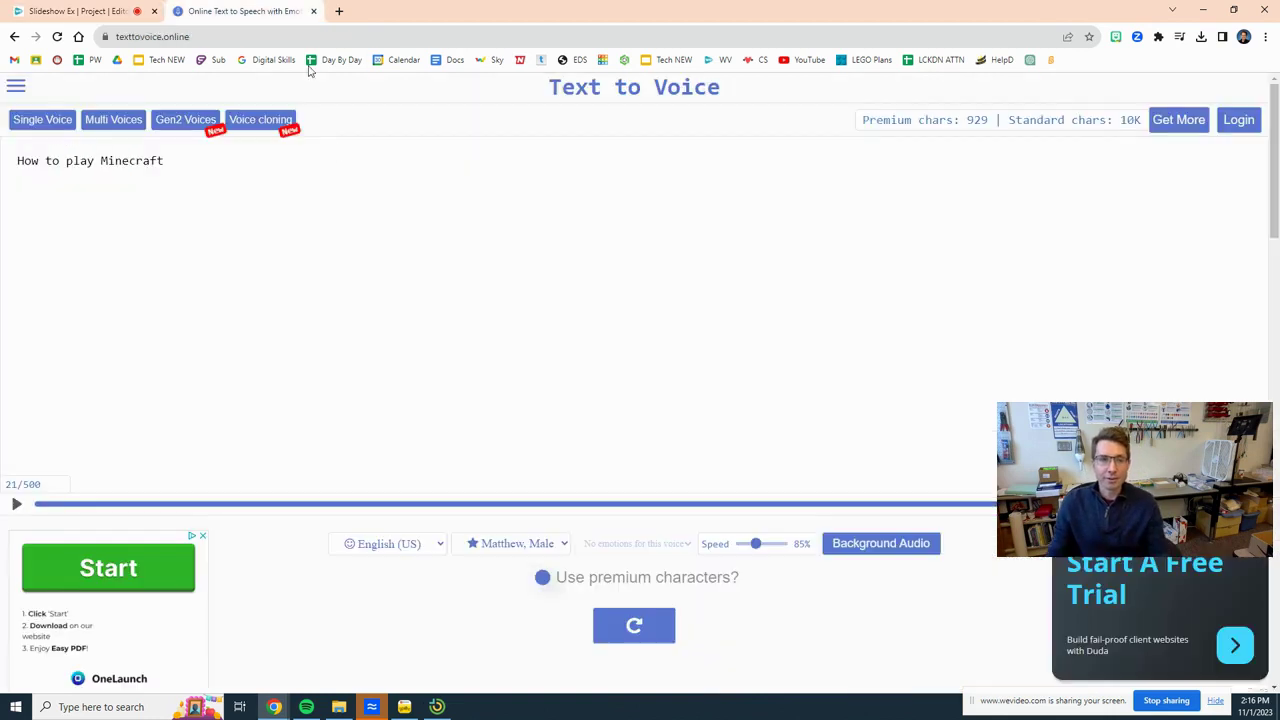
{"action": "left_click_drag", "start_coordinate": [231, 173], "coordinate": [3, 156]}
{"action": "type", "text": "f"}
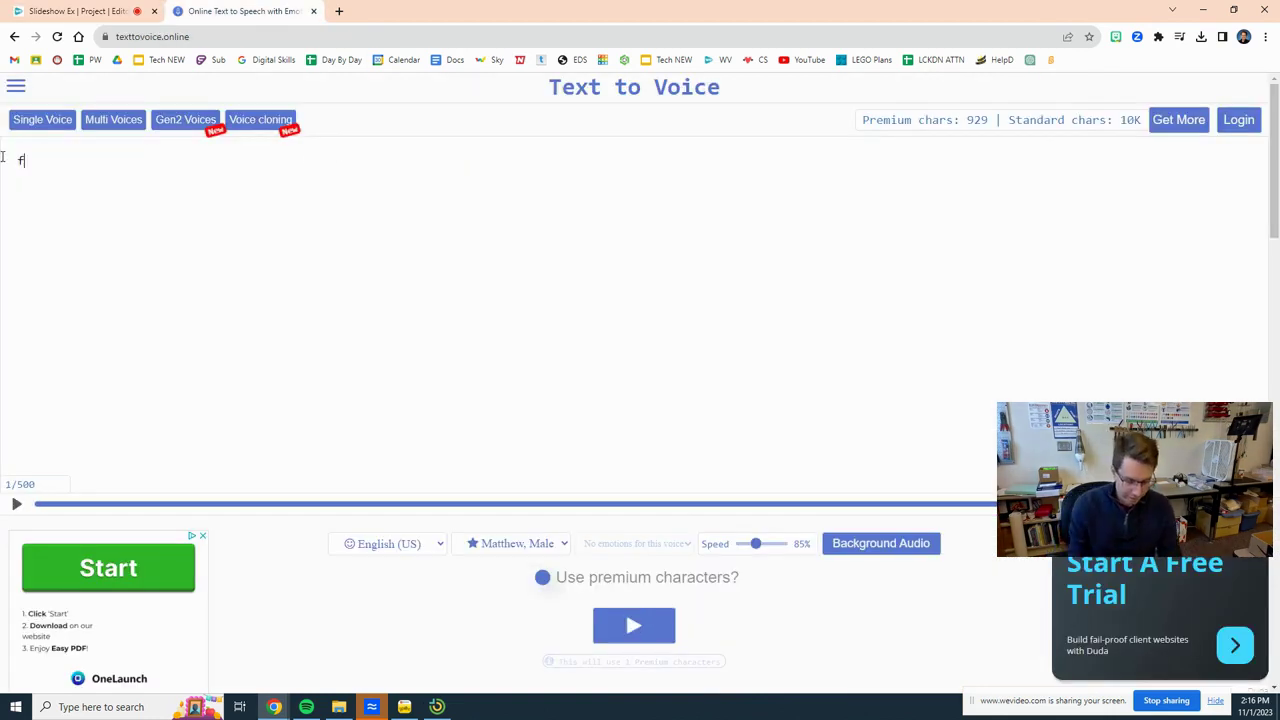
{"action": "type", "text": "irst, you must find a platform to play it on"}
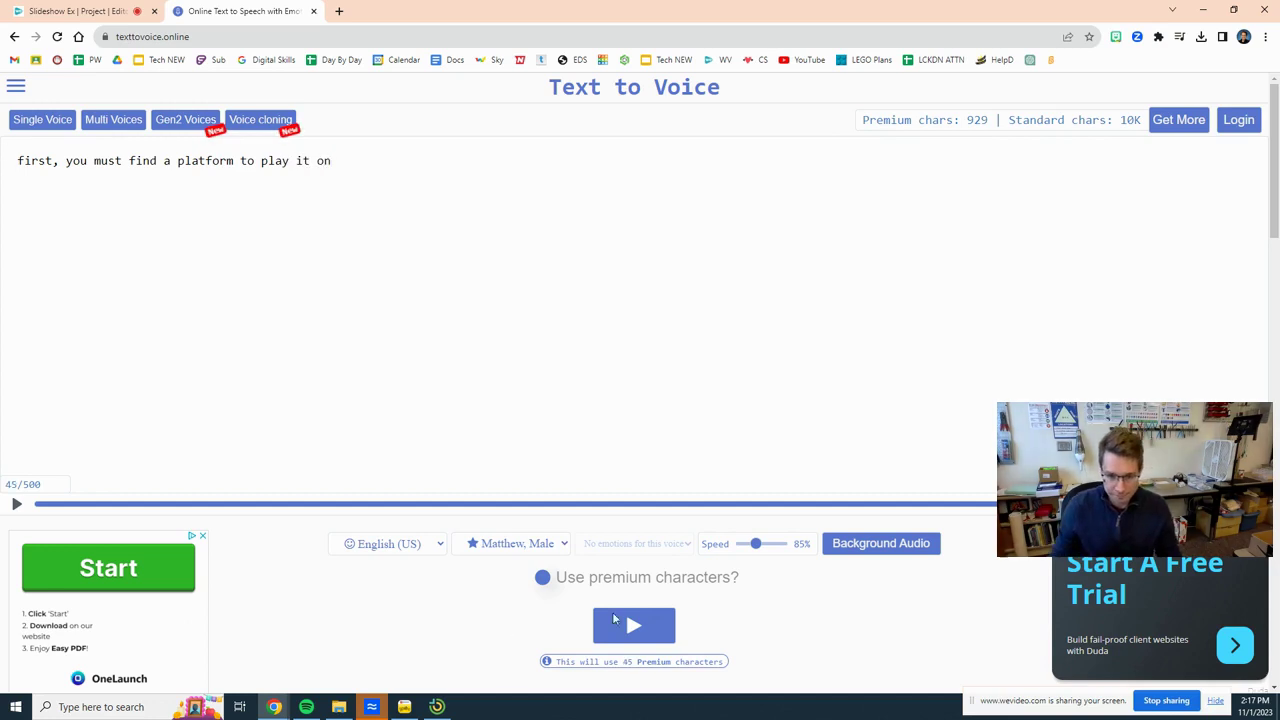
{"action": "left_click", "coordinate": [638, 625]}
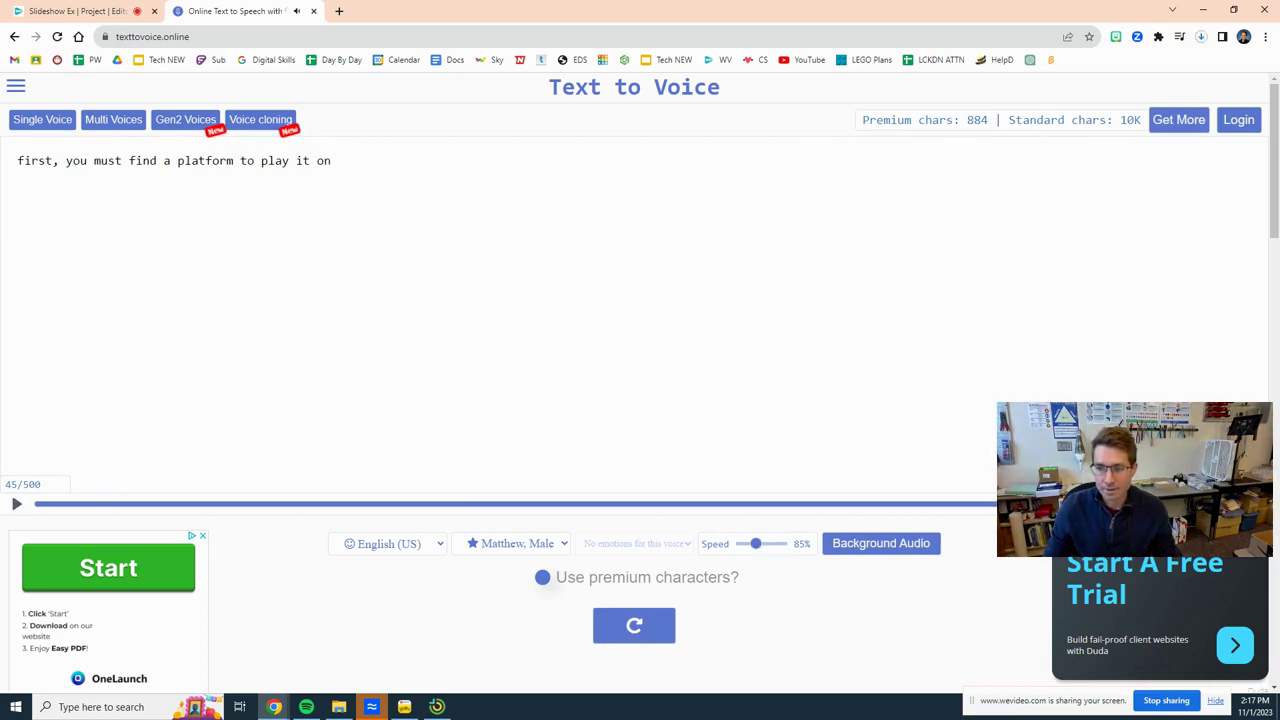
- Import the newest downloaded narration file into the WeVideo project media
{"action": "left_click", "coordinate": [90, 9]}
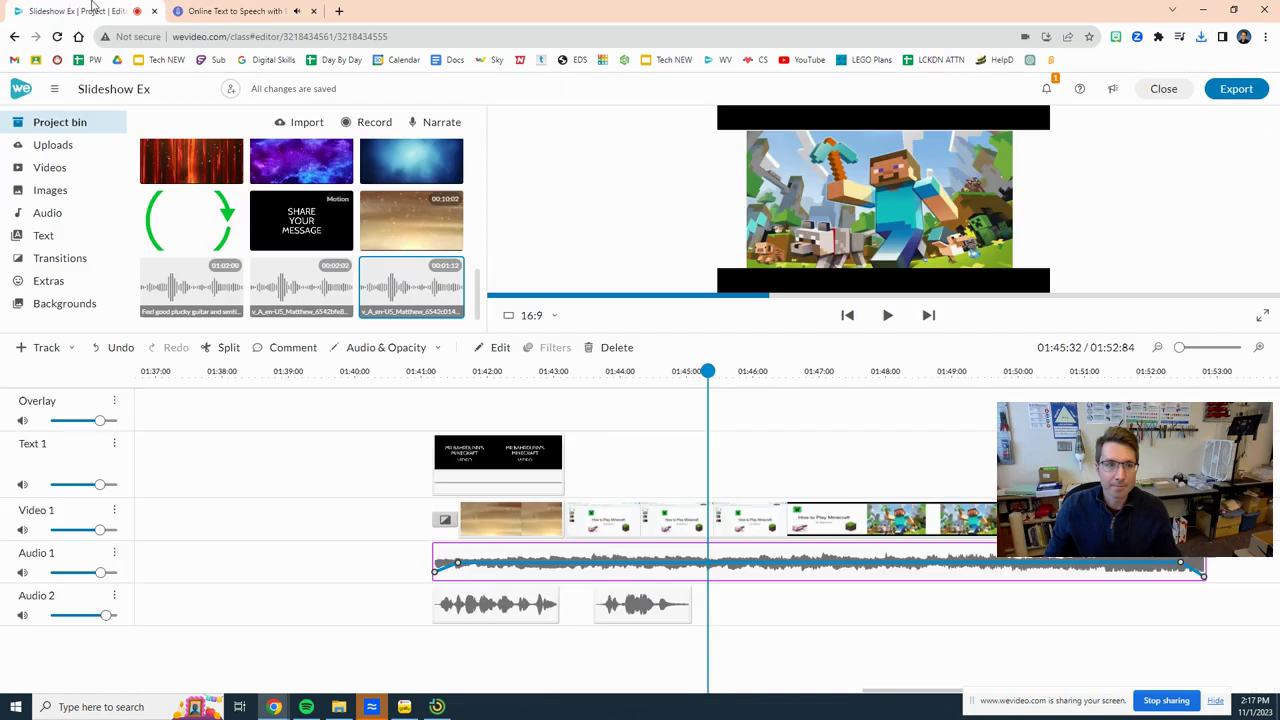
{"action": "left_click", "coordinate": [1203, 38]}
{"action": "left_click_drag", "start_coordinate": [1052, 98], "coordinate": [400, 207]}
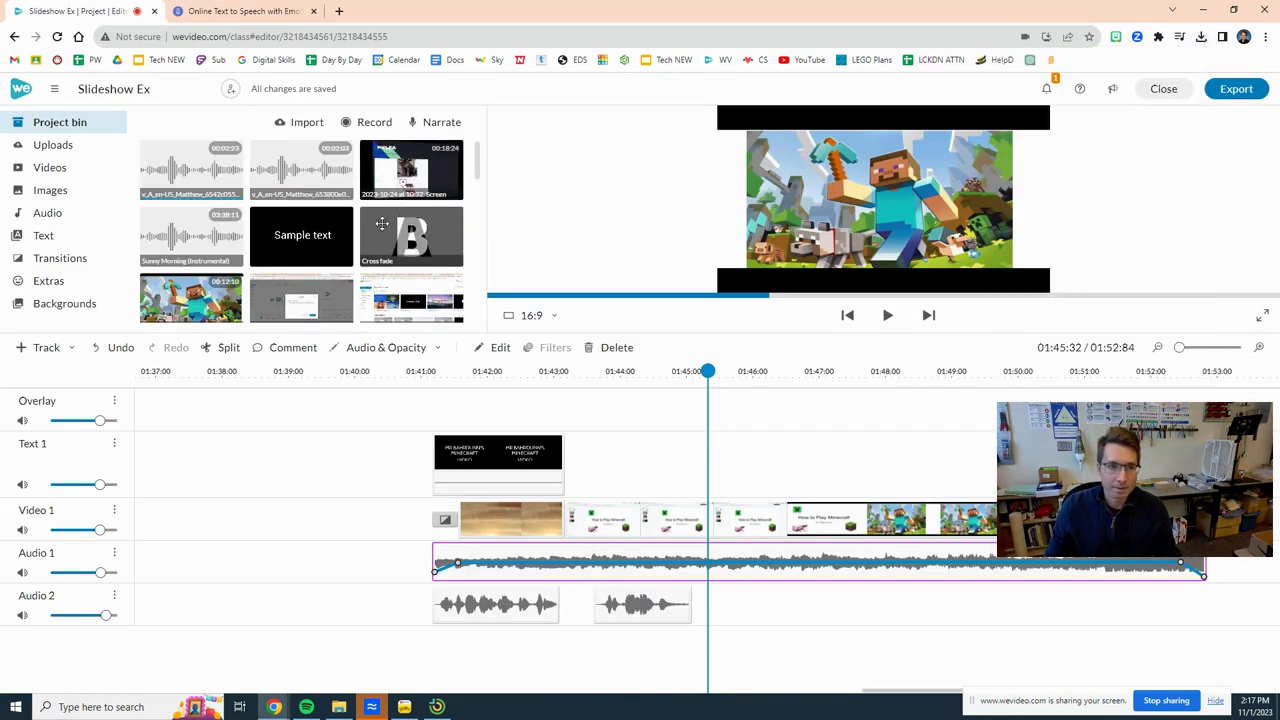
- Place the new narration on Audio 2 at about 1:45, after the second clip, and preview it
{"action": "left_click", "coordinate": [200, 166]}
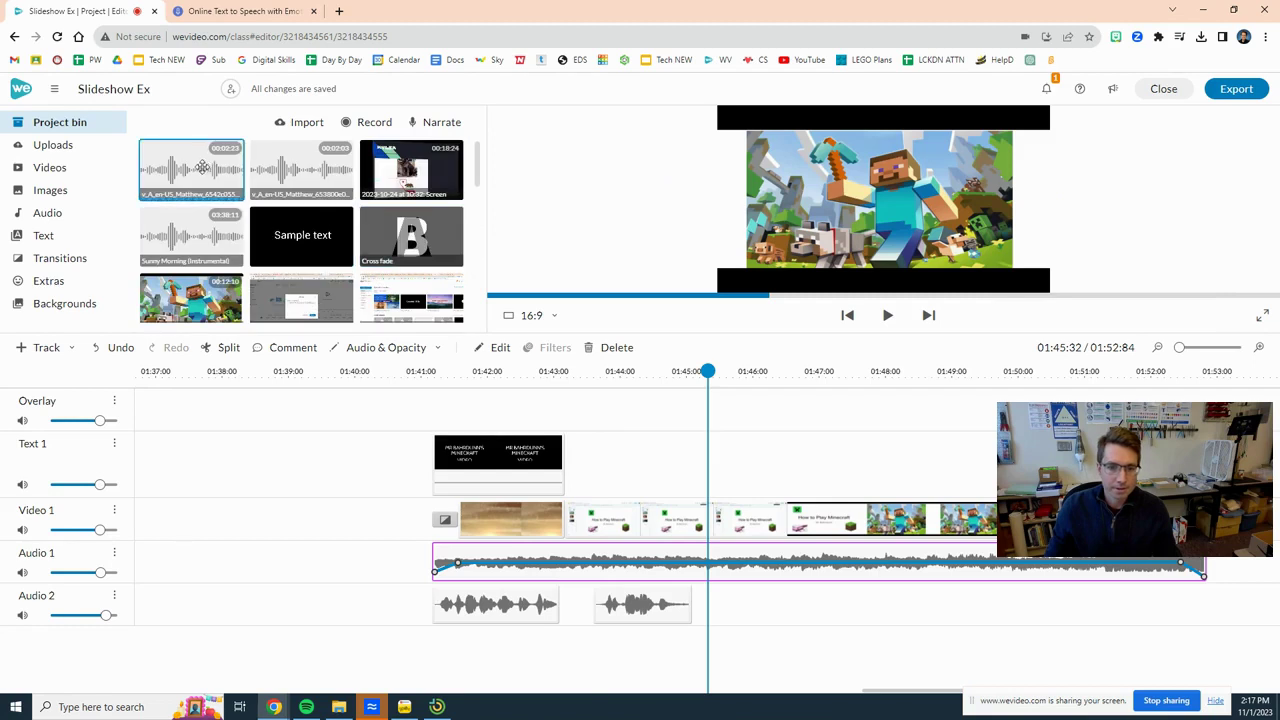
{"action": "left_click_drag", "start_coordinate": [200, 166], "coordinate": [706, 605]}
{"action": "left_click", "coordinate": [887, 315]}
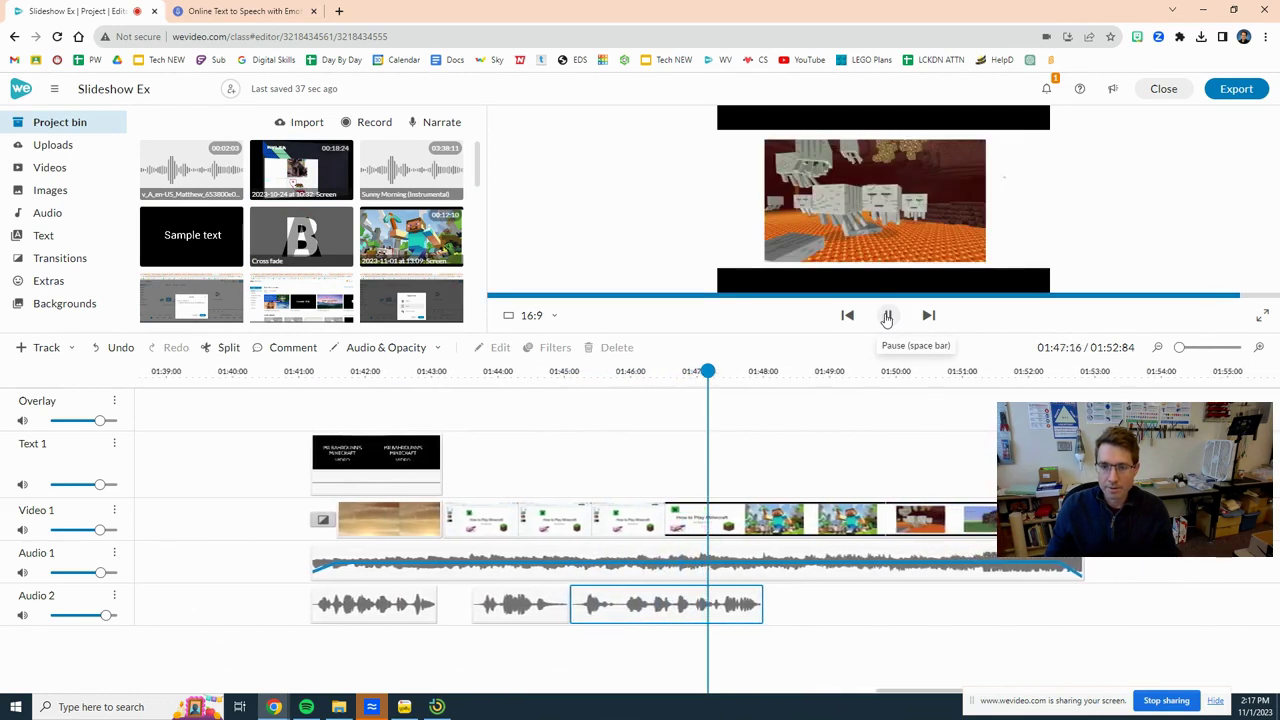
{"action": "left_click", "coordinate": [887, 315]}
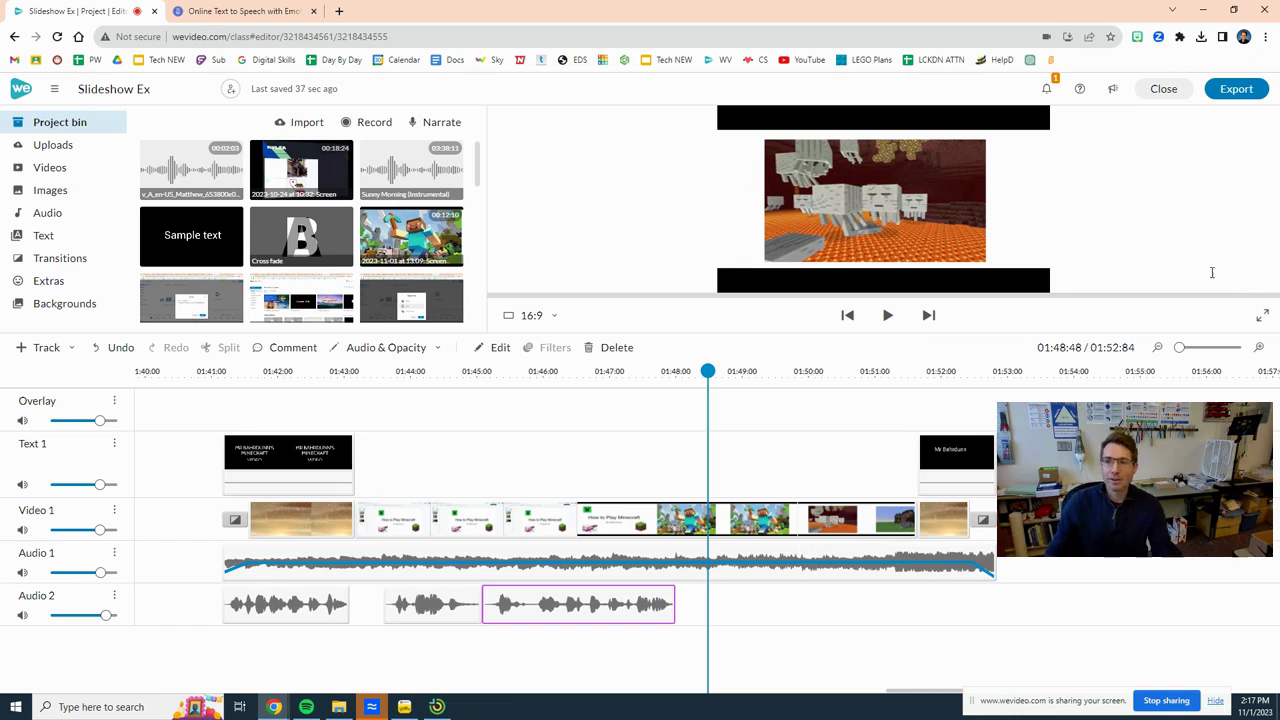
- Export Slideshow Ex at standard definition 852 x 480 to Google Drive
{"action": "left_click", "coordinate": [1237, 90]}
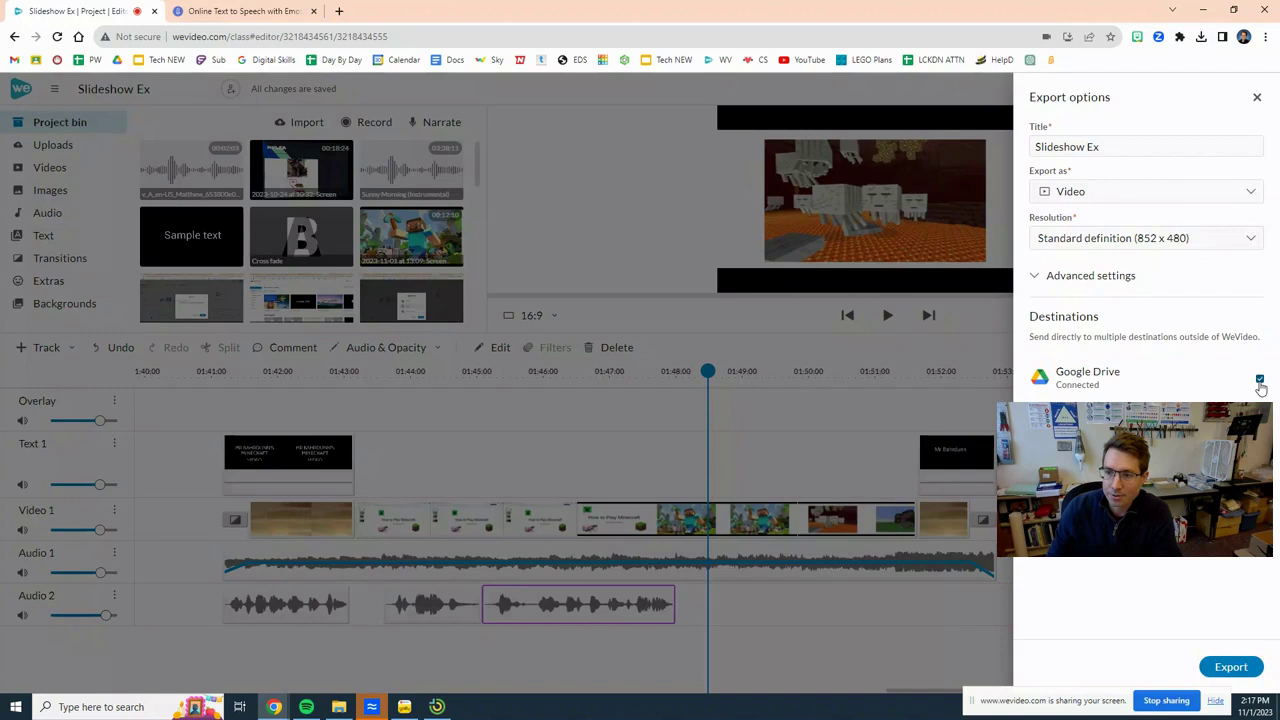
{"action": "left_click", "coordinate": [1237, 667]}
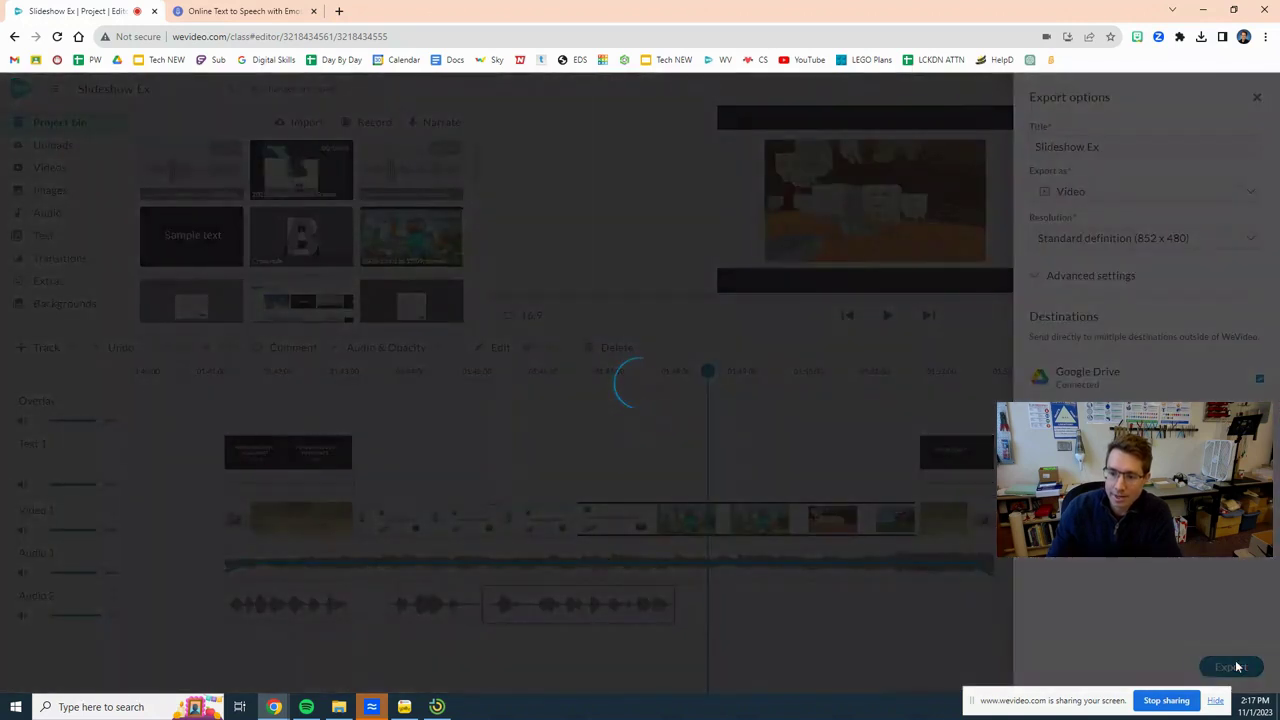